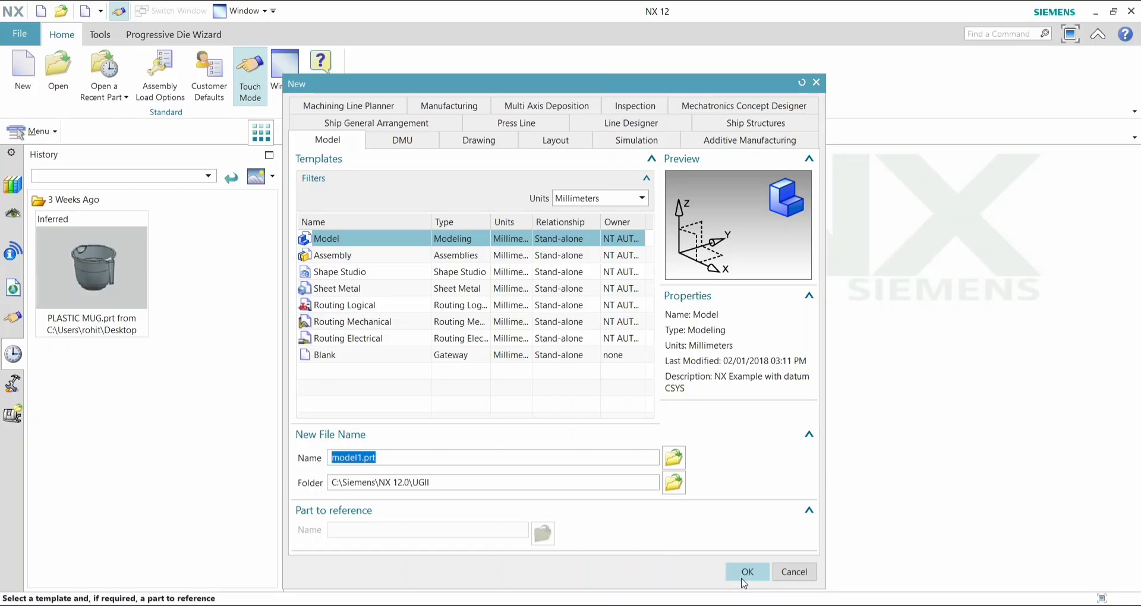
- Create a new millimetre Model part and sketch a rectangle about 146 by 132 mm centred on the origin of the XY plane
click(740, 574)
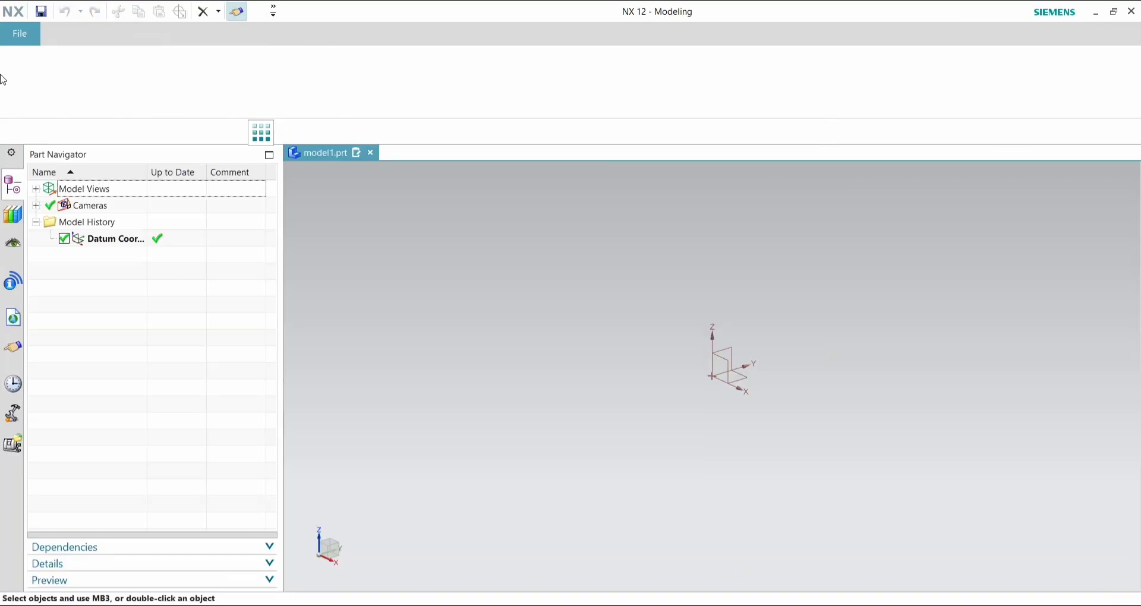
click(23, 66)
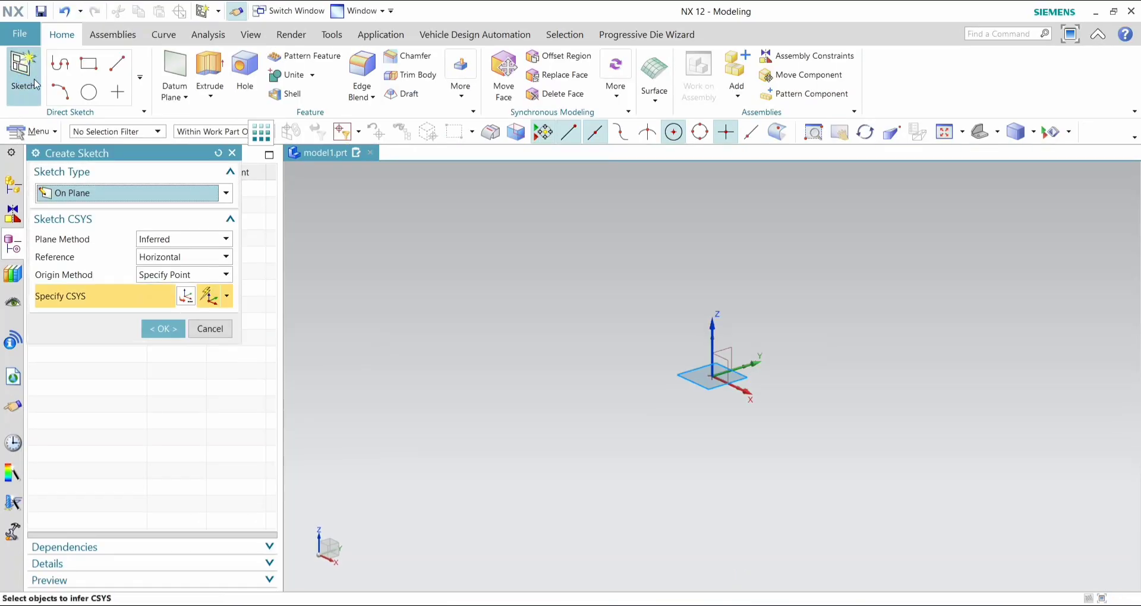
click(89, 71)
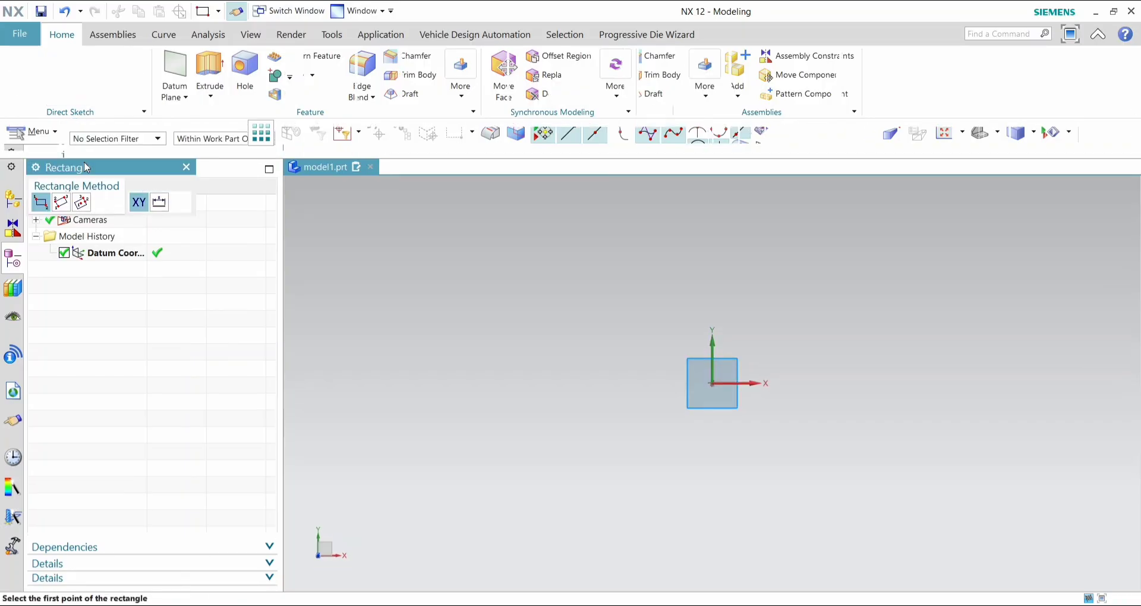
click(80, 208)
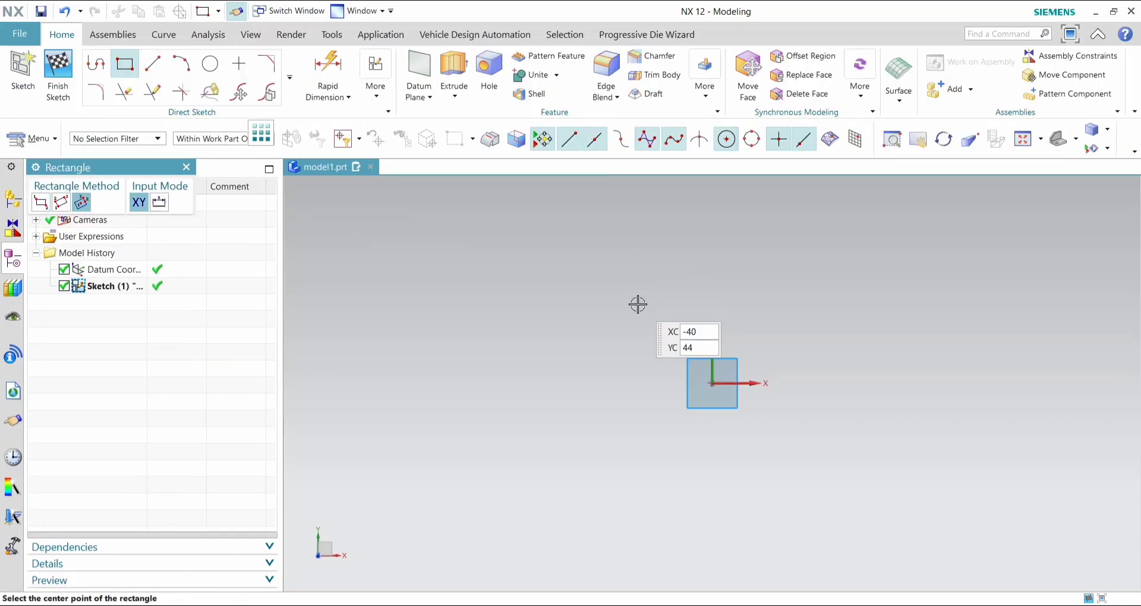
click(712, 383)
click(849, 505)
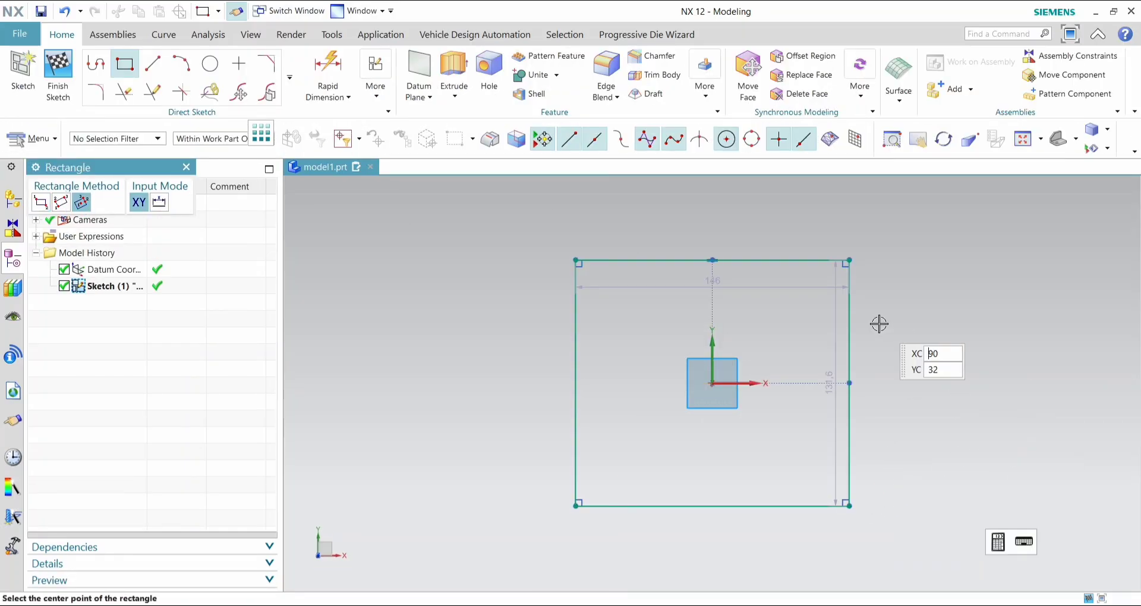
key(Escape)
- Set the rectangle's width and height to 150 mm each and finish the sketch
double_click(715, 278)
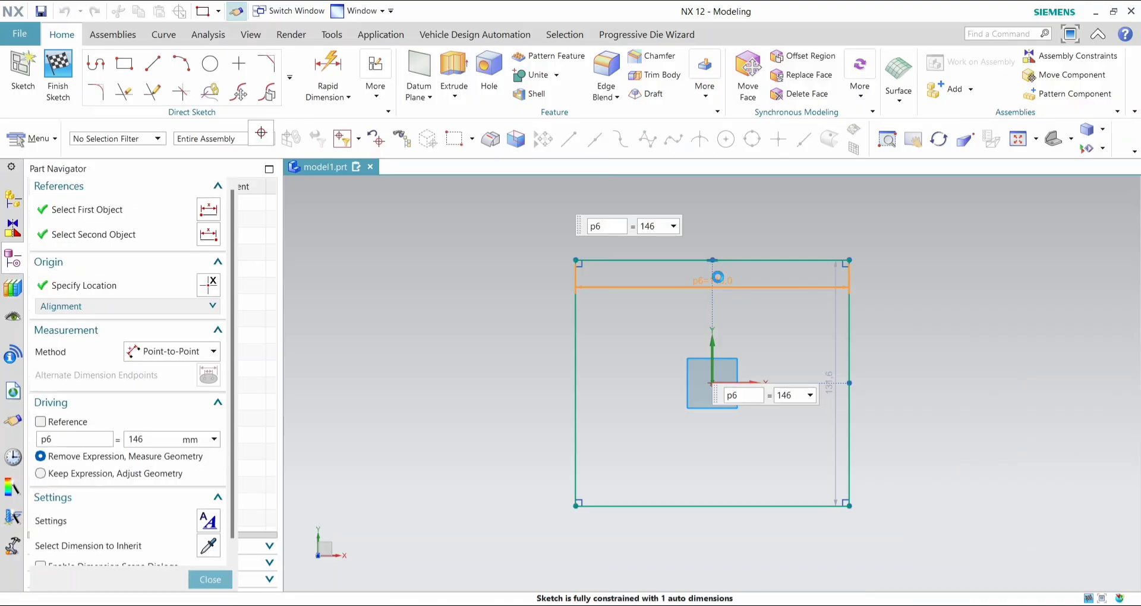
text(150)
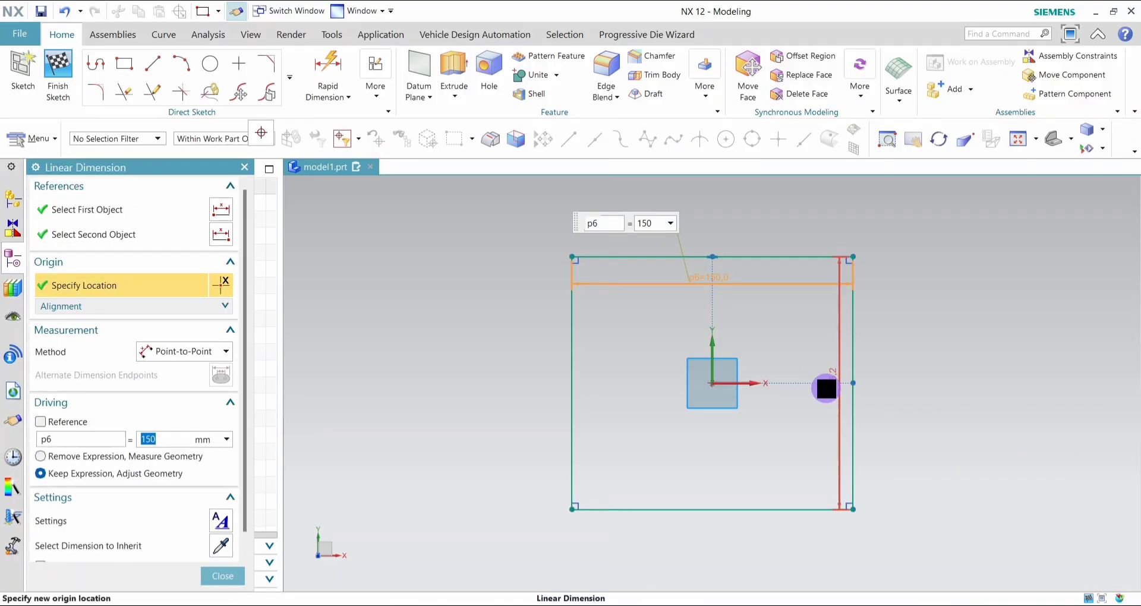
key(Return)
double_click(825, 388)
text(150)
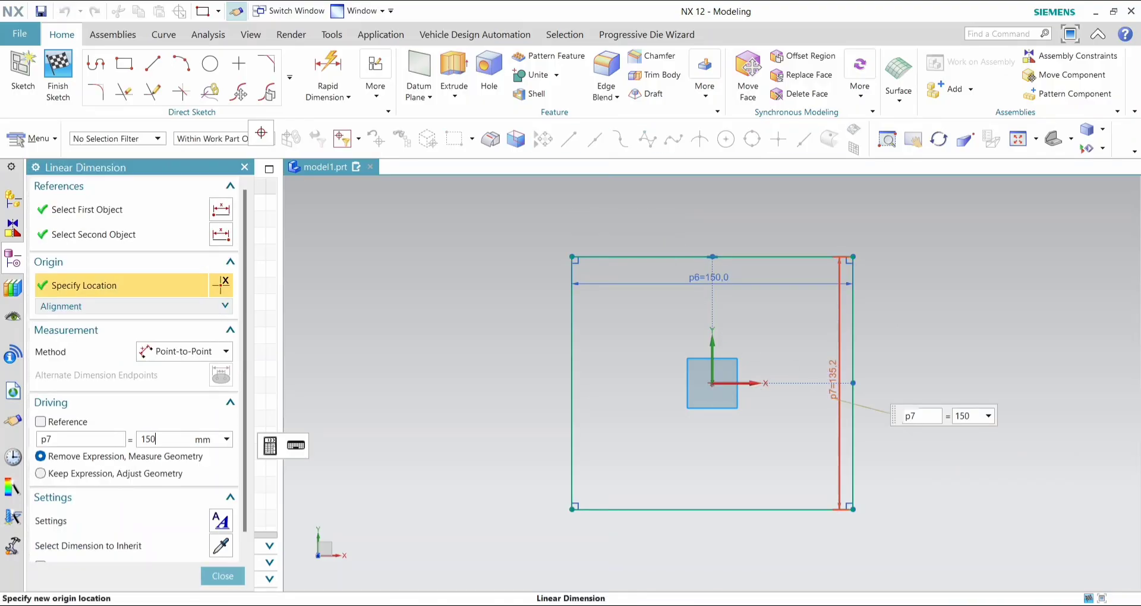
key(Return)
click(227, 577)
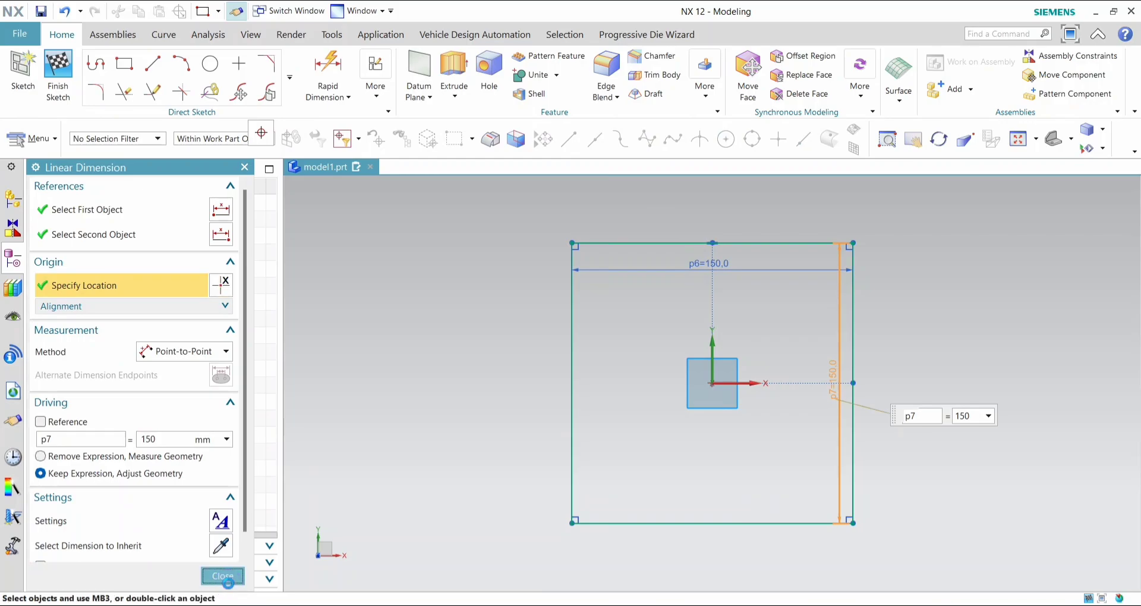
click(58, 93)
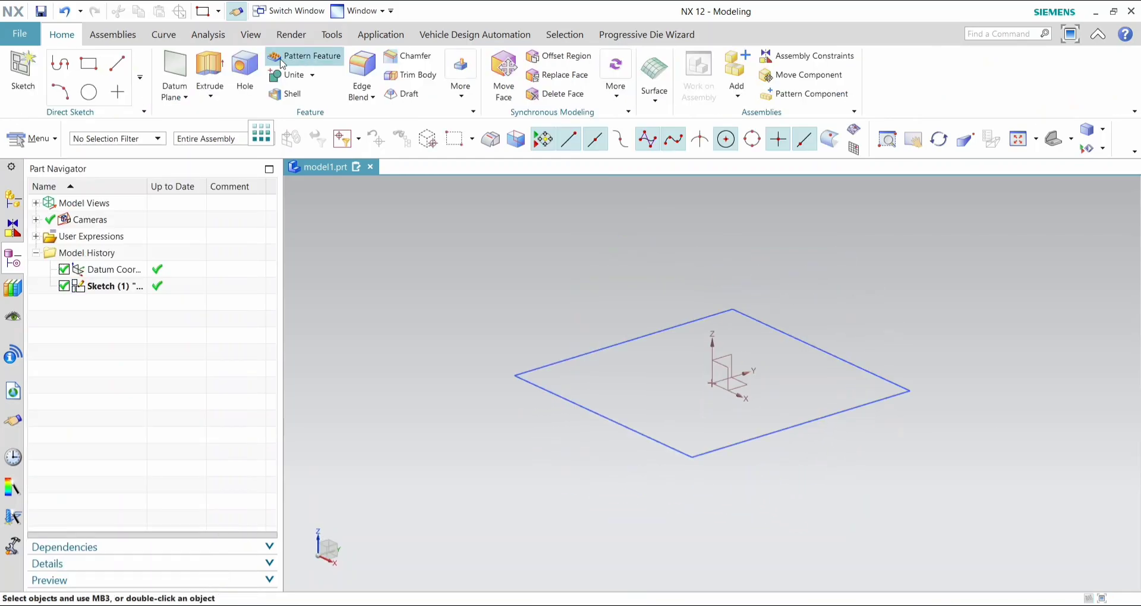
- Extrude the square sketch 40 mm downward along the reversed direction and hide the sketch
click(209, 74)
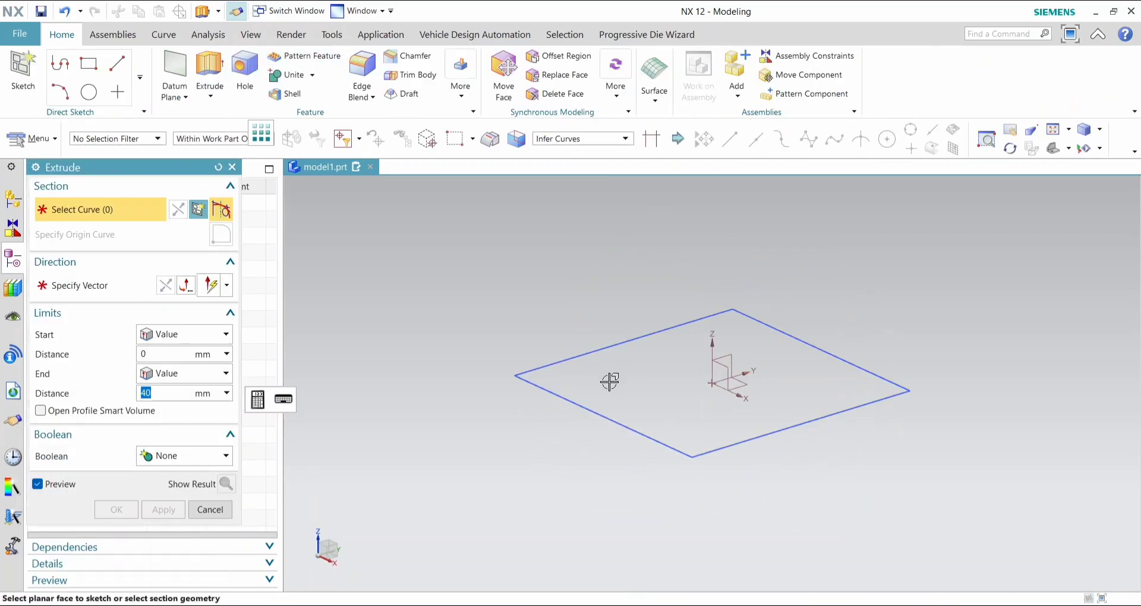
click(573, 357)
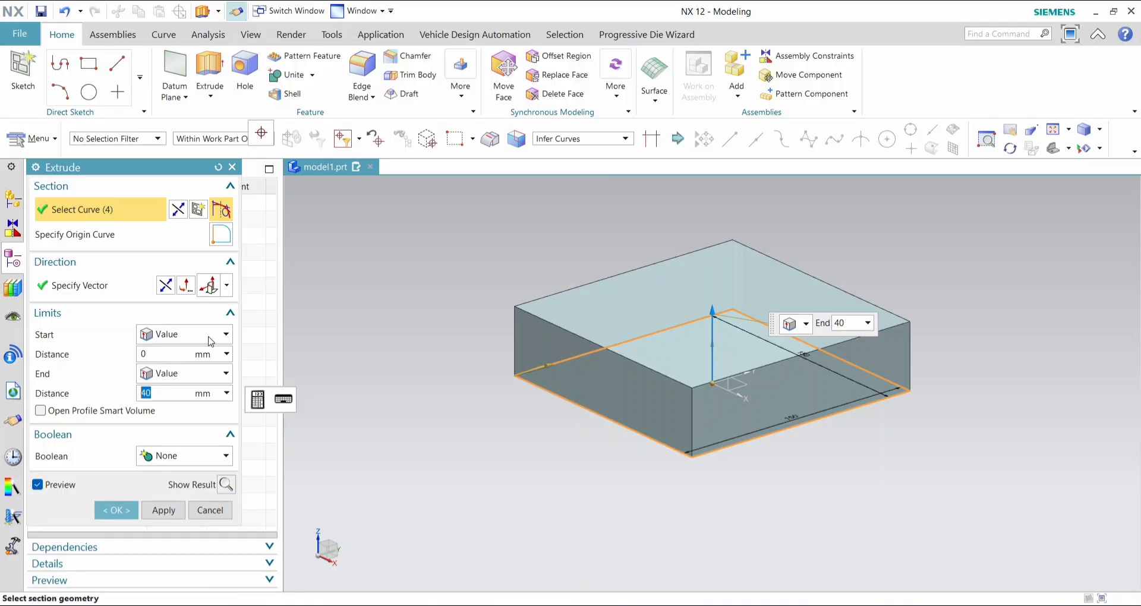
click(166, 286)
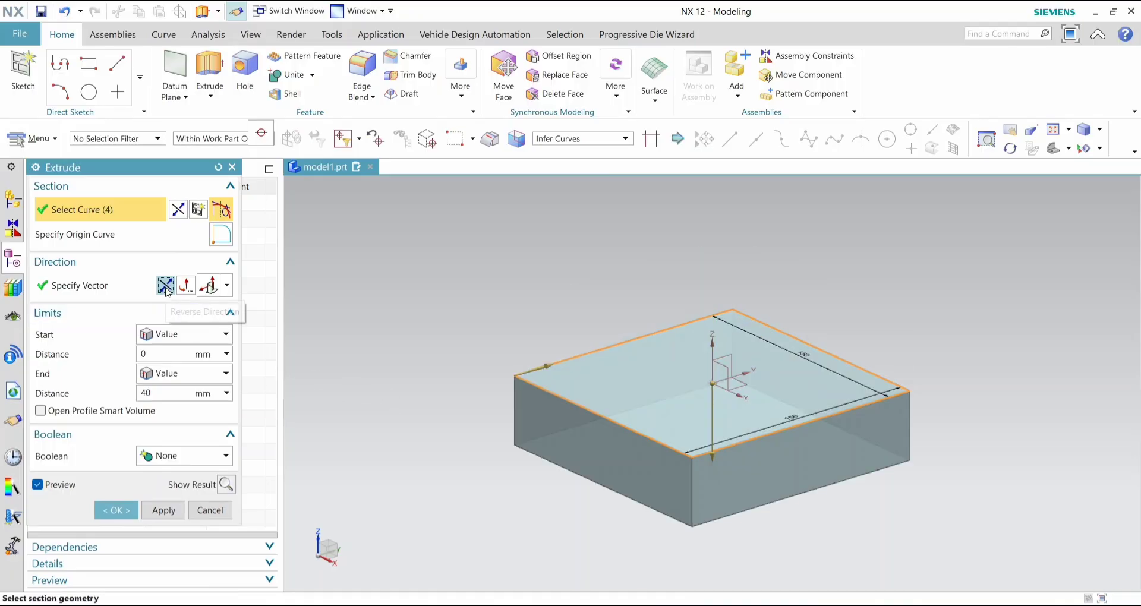
click(125, 514)
right_click(118, 286)
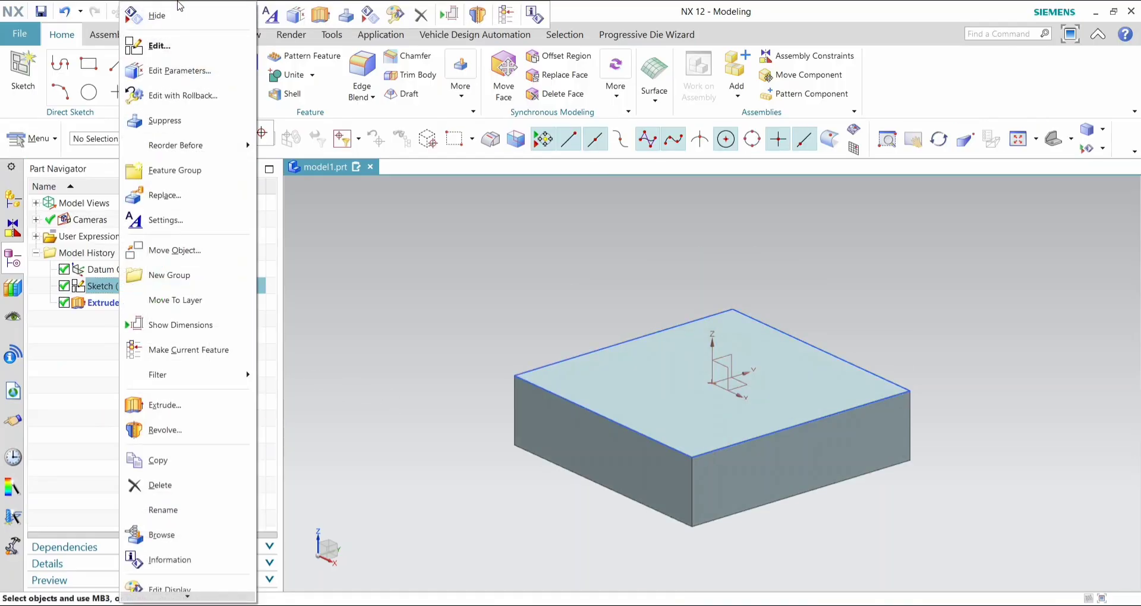
click(190, 12)
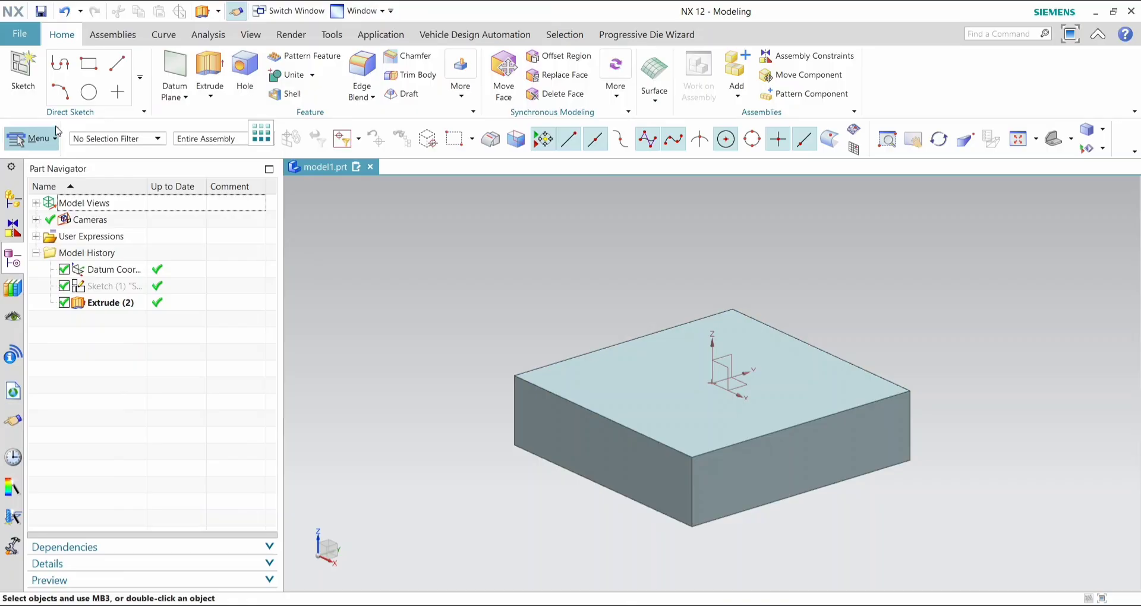
click(1070, 141)
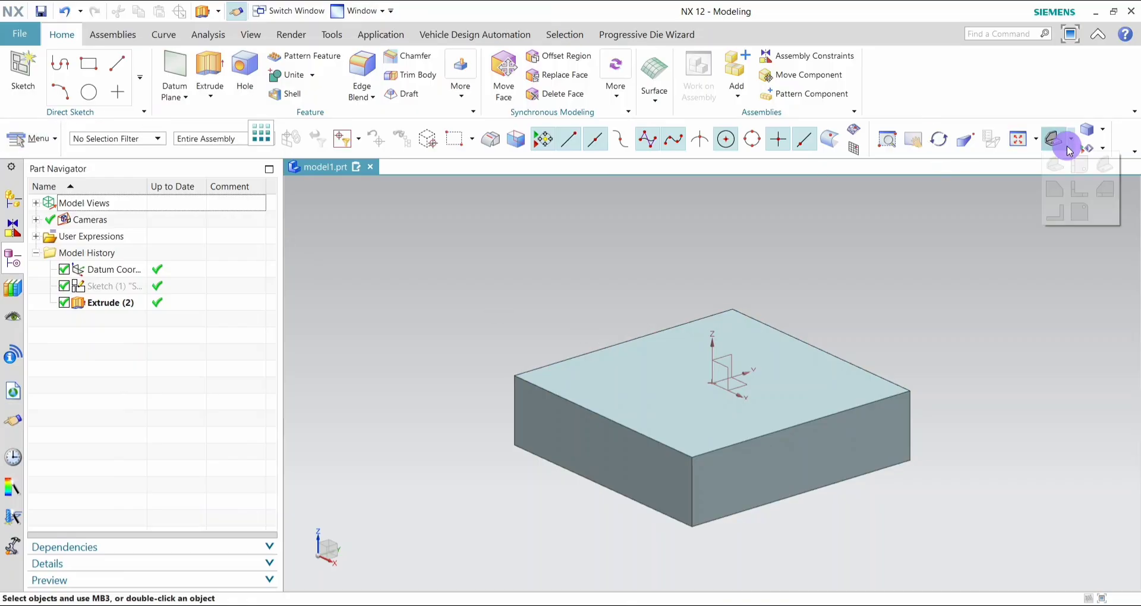
click(1072, 165)
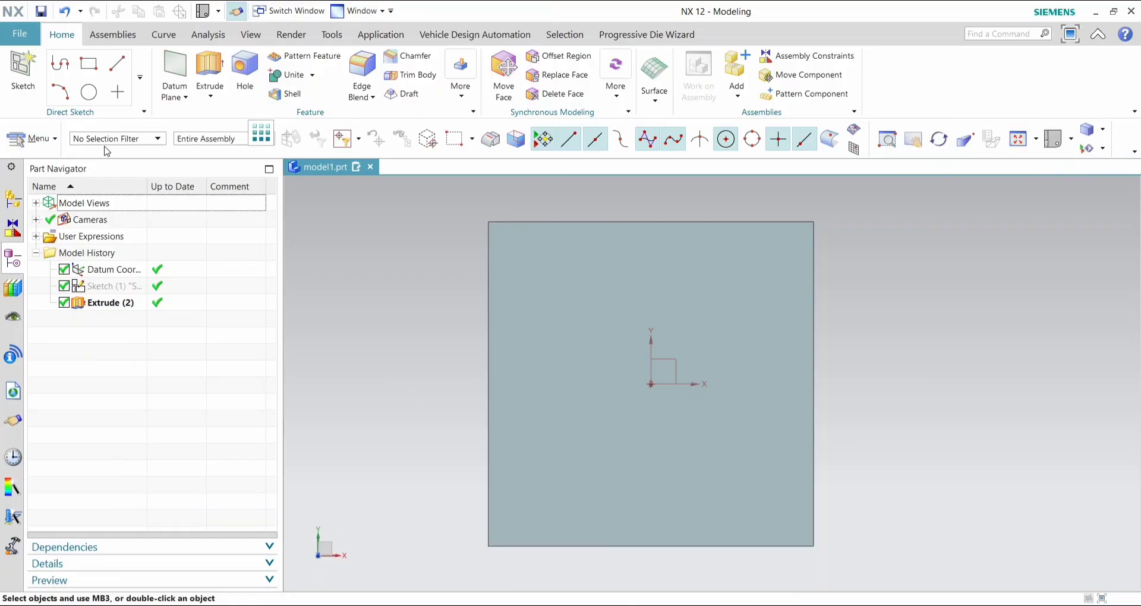
click(95, 67)
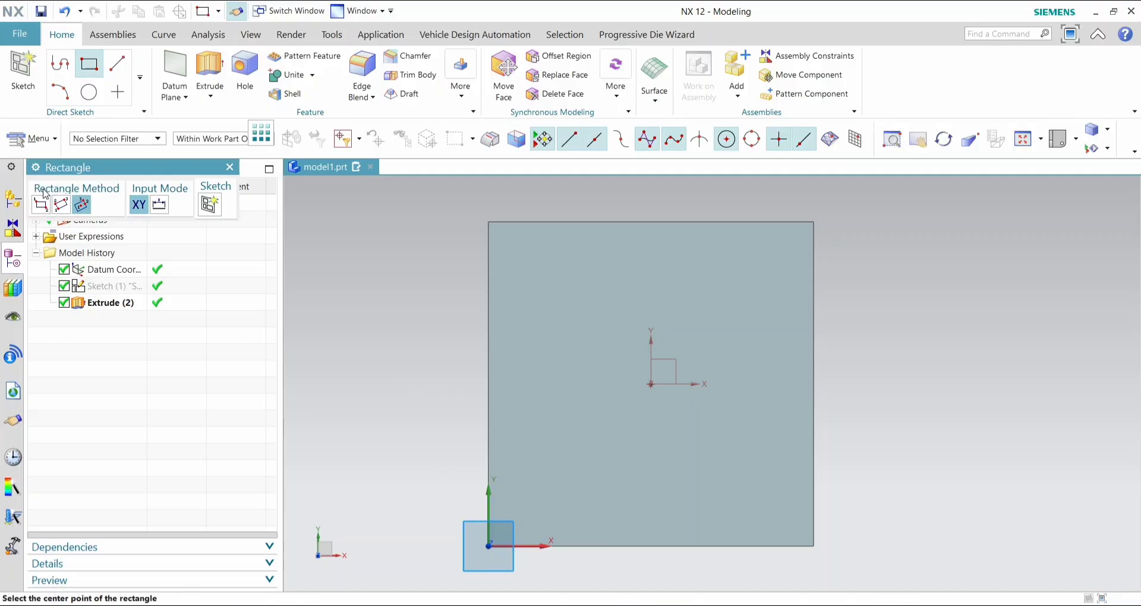
click(41, 205)
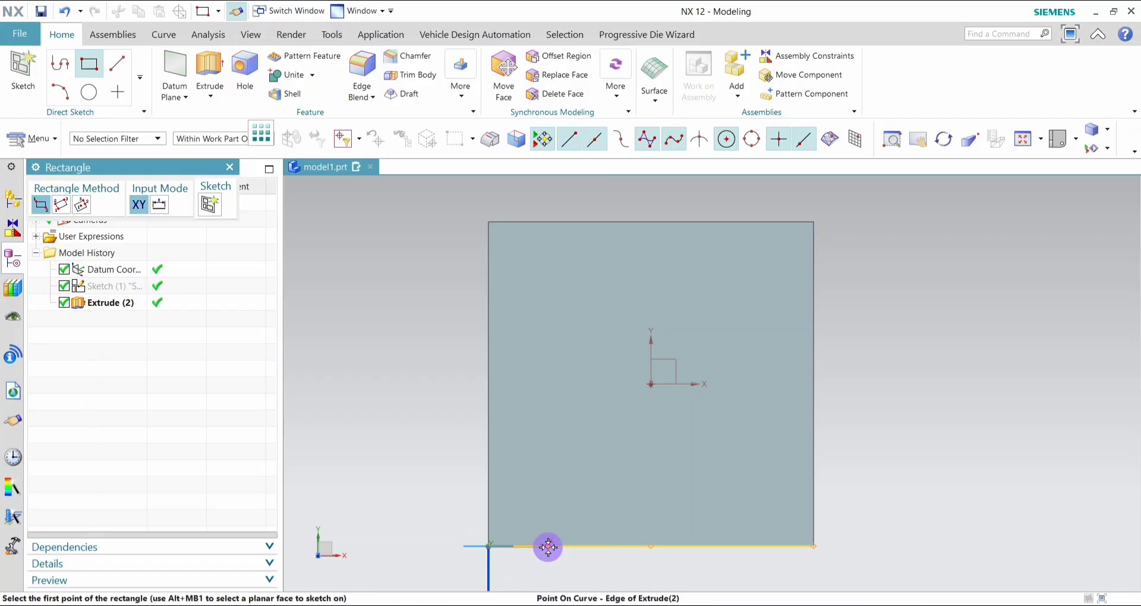
click(548, 546)
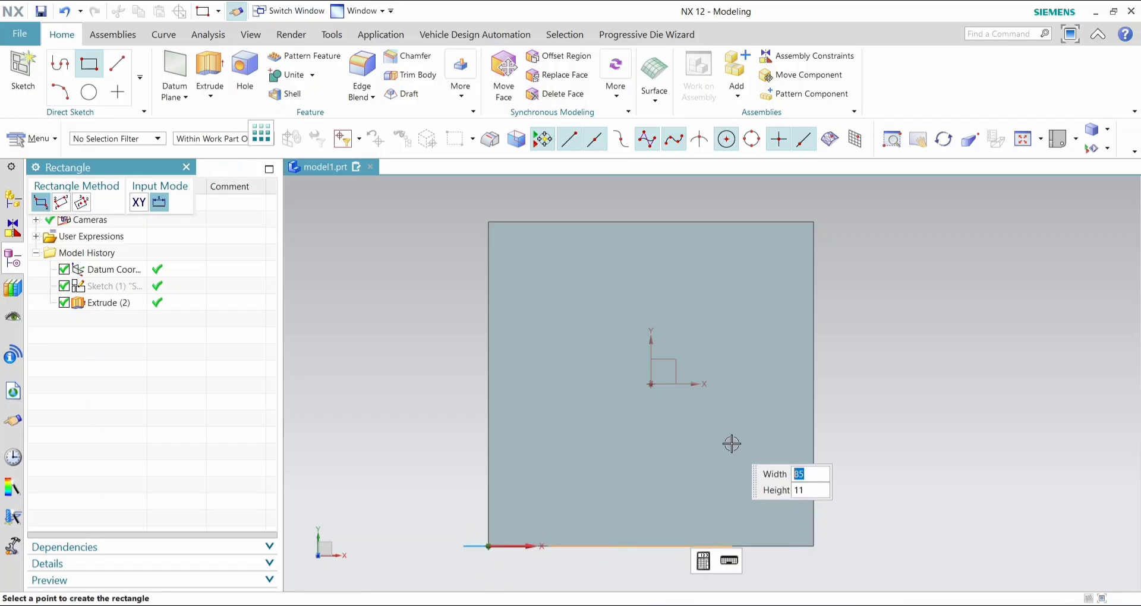
middle_drag(844, 449, 833, 403)
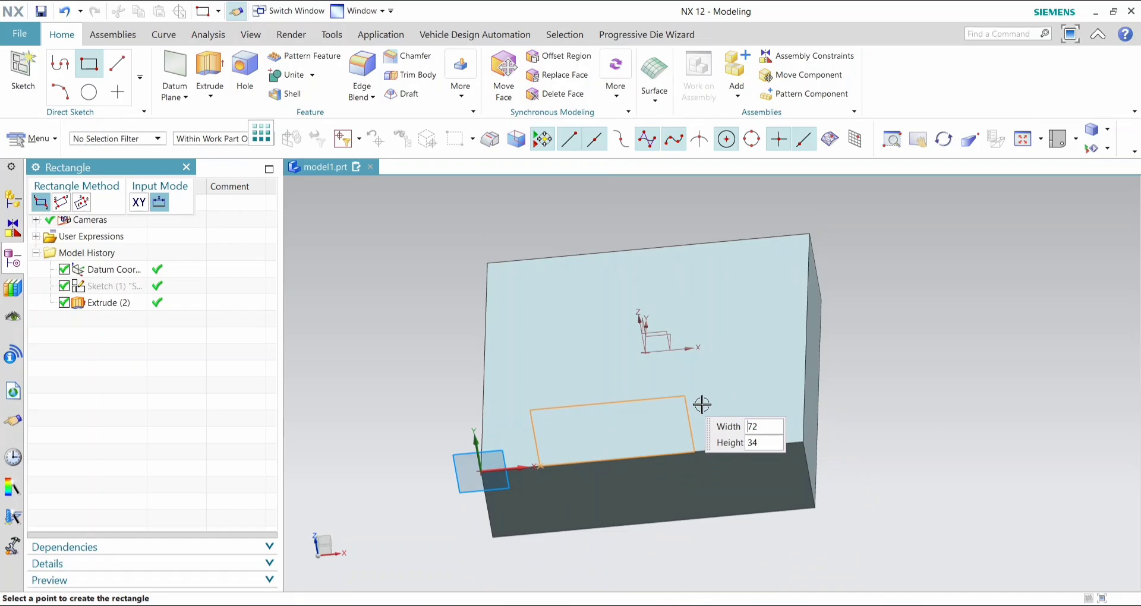
middle_drag(702, 404, 709, 422)
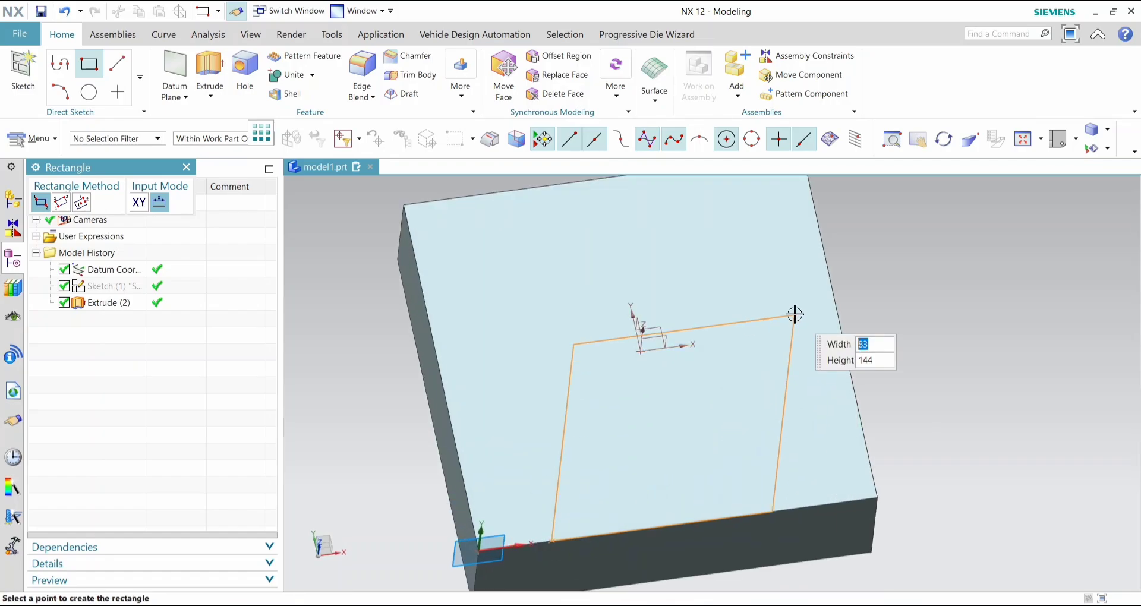
key(Escape)
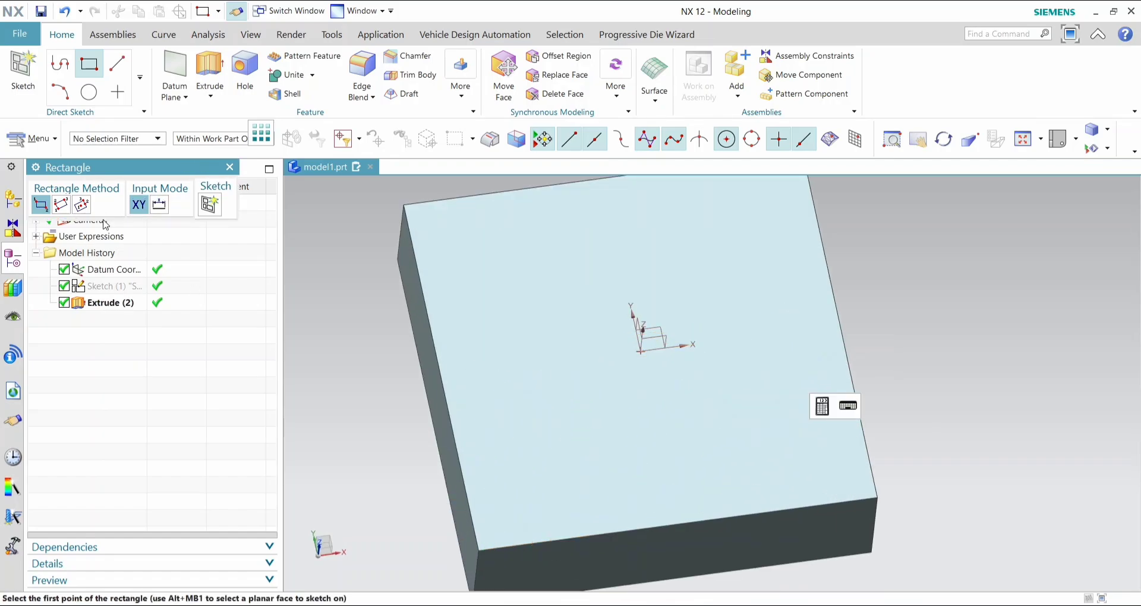
click(228, 170)
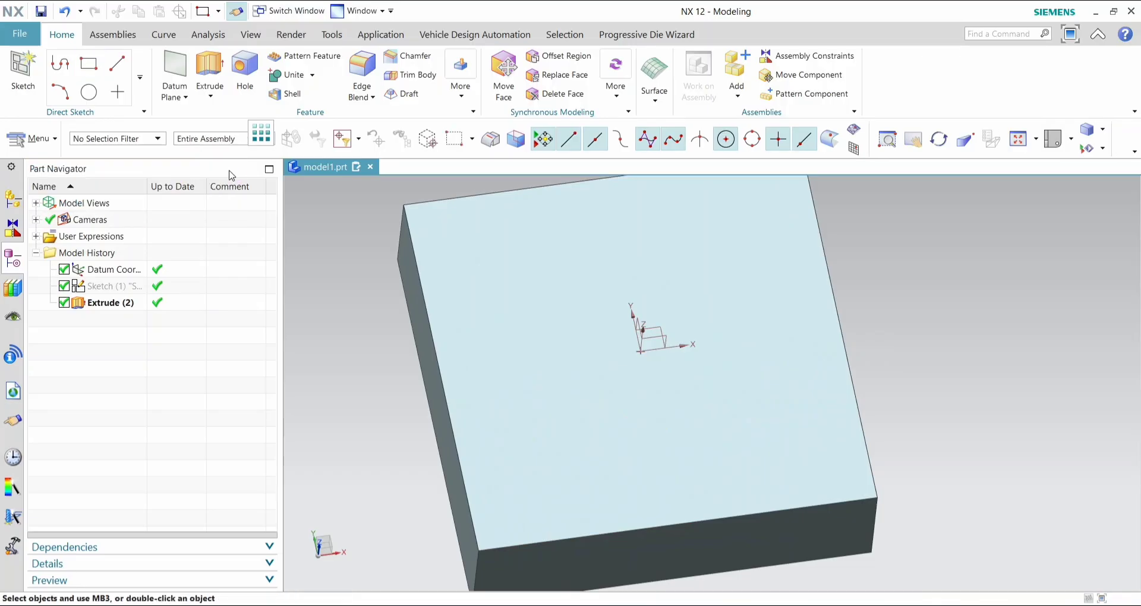
mouse_move(758, 459)
middle_down()
mouse_move(735, 416)
mouse_move(749, 448)
middle_up()
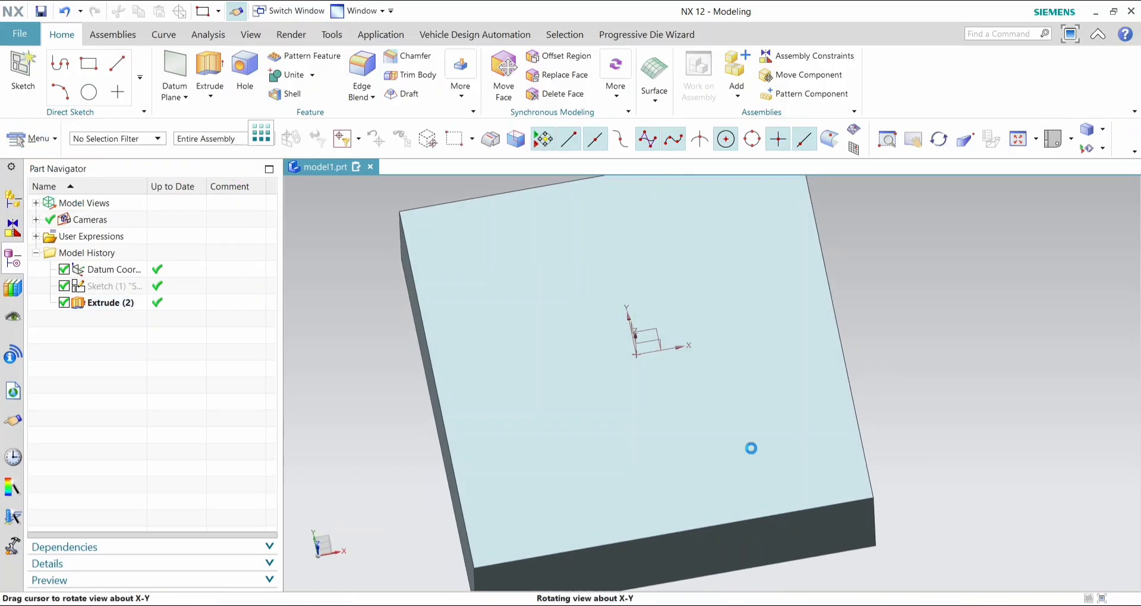
click(749, 448)
key(Escape)
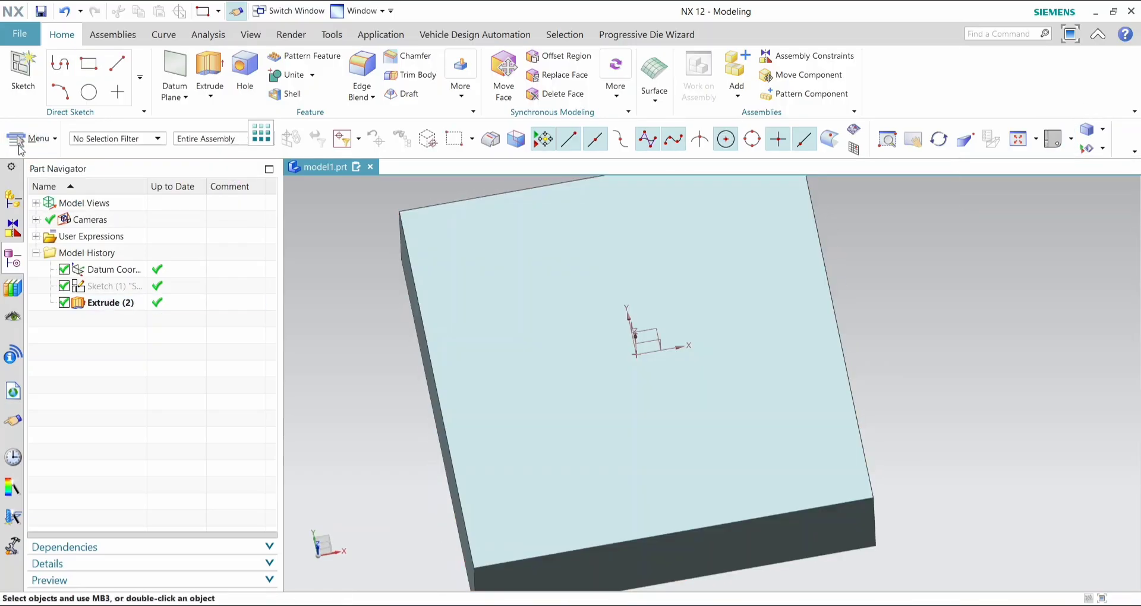
- Create a new sketch on the top face of the block
click(23, 70)
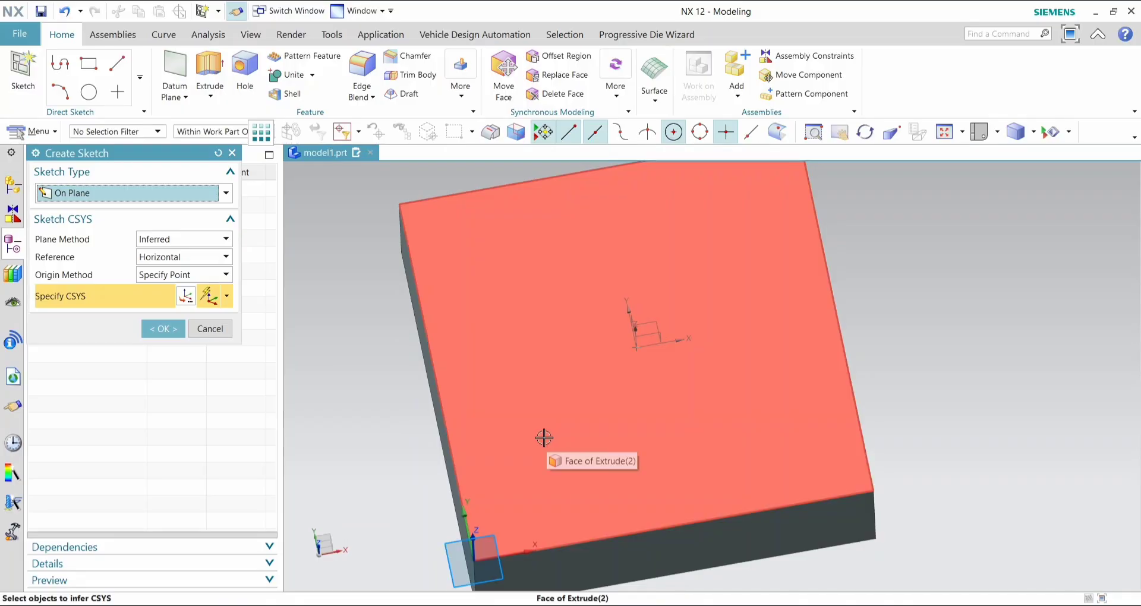
click(541, 497)
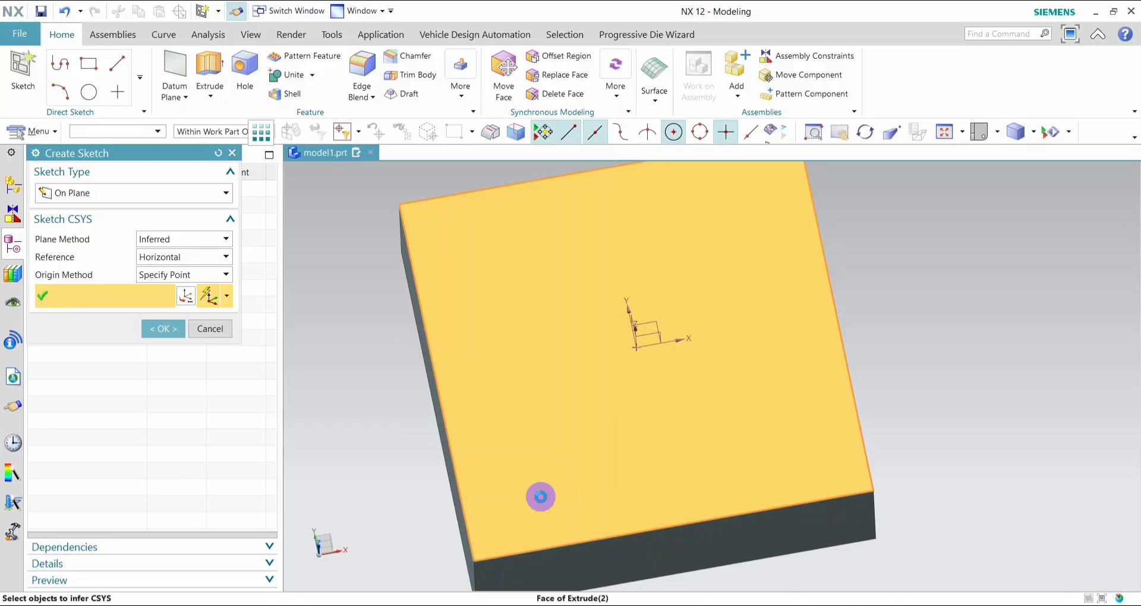
click(161, 345)
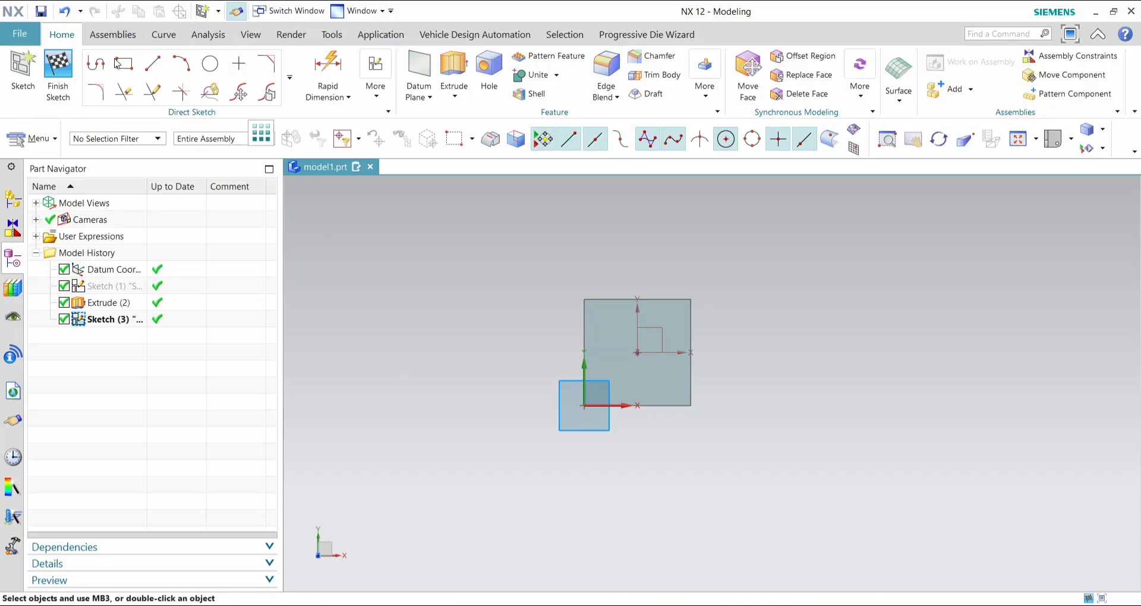
- Sketch a rectangle about 106 mm wide and 25 mm high, with its base on the front edge of the top face
click(125, 66)
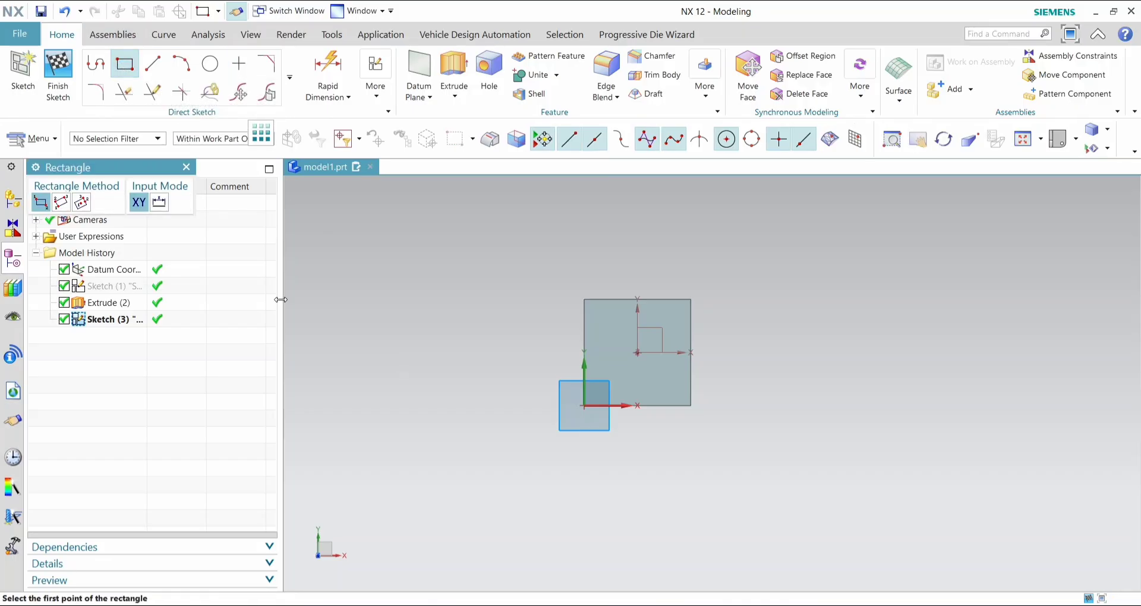
scroll(625, 400, down, 2)
scroll(624, 400, up, 9)
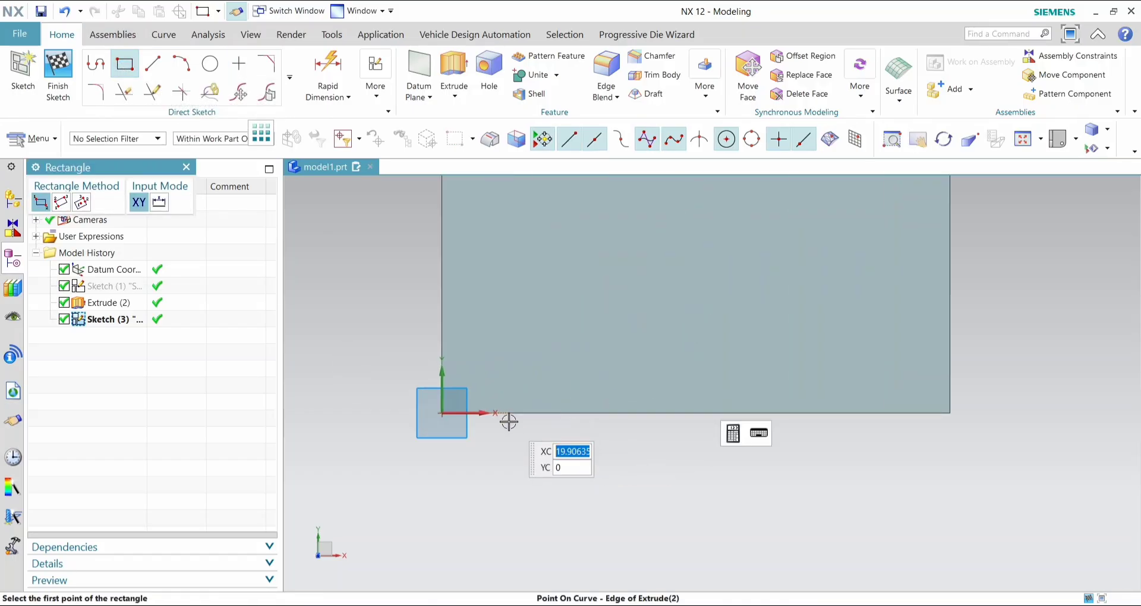
click(525, 413)
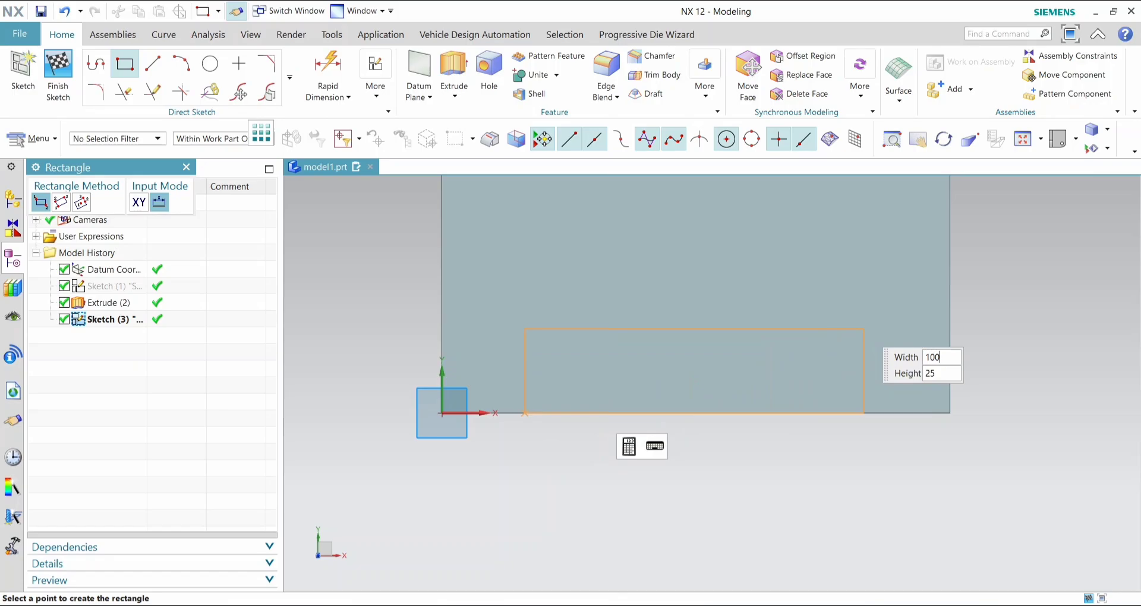
key(Tab)
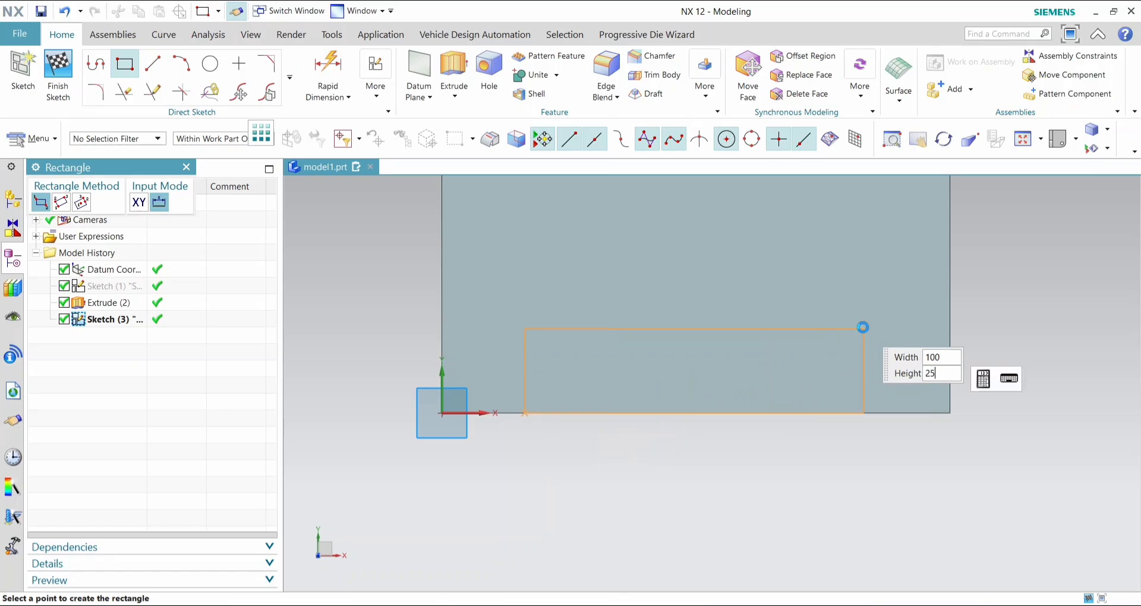
click(884, 324)
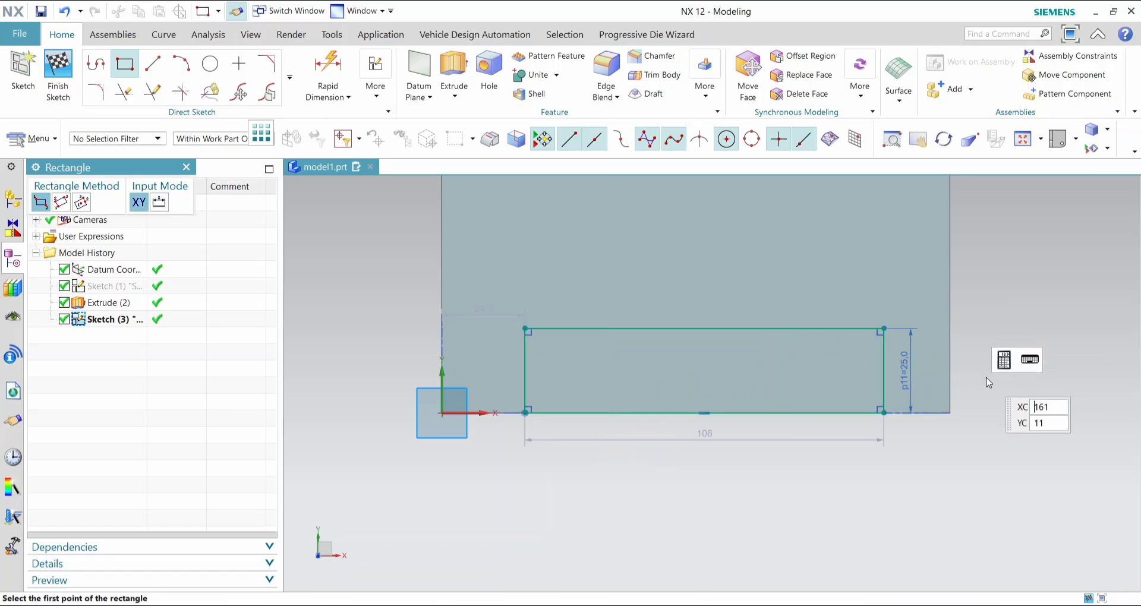
key(Escape)
- Set the width of the rectangle on the front edge to 100 mm
click(721, 432)
double_click(705, 438)
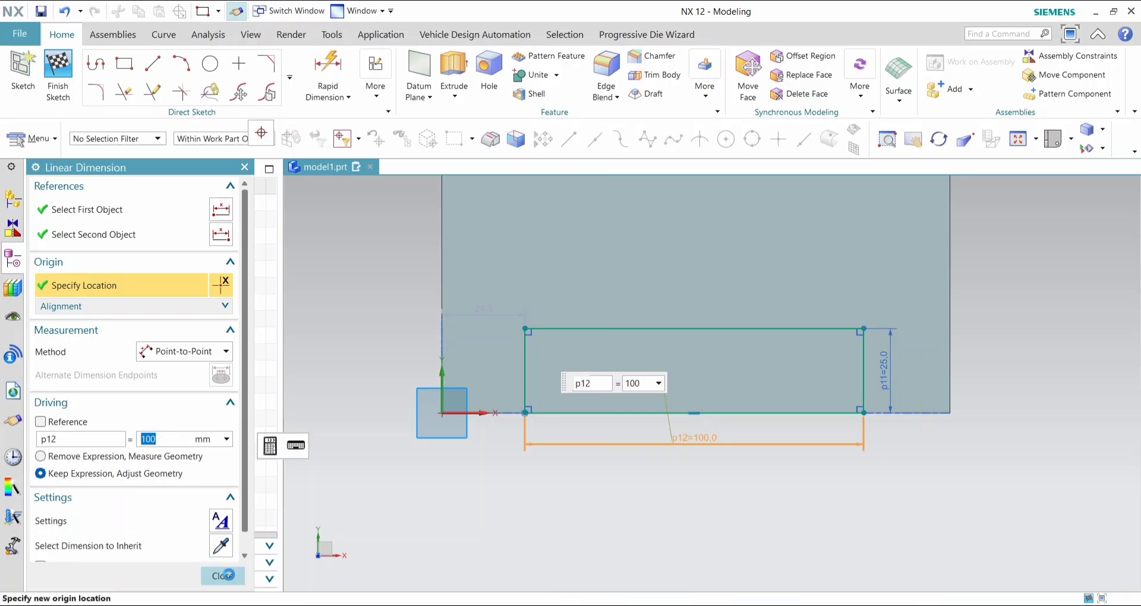
- Finish the sketch of the 100 by 25 mm rectangle on the block's top face
click(223, 574)
click(58, 75)
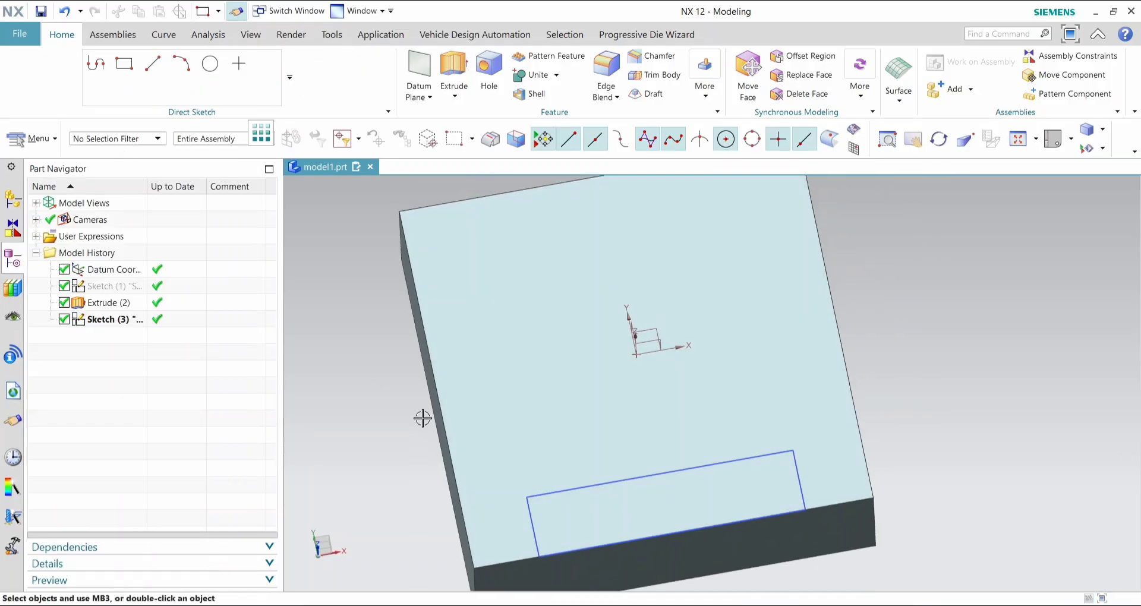
click(576, 528)
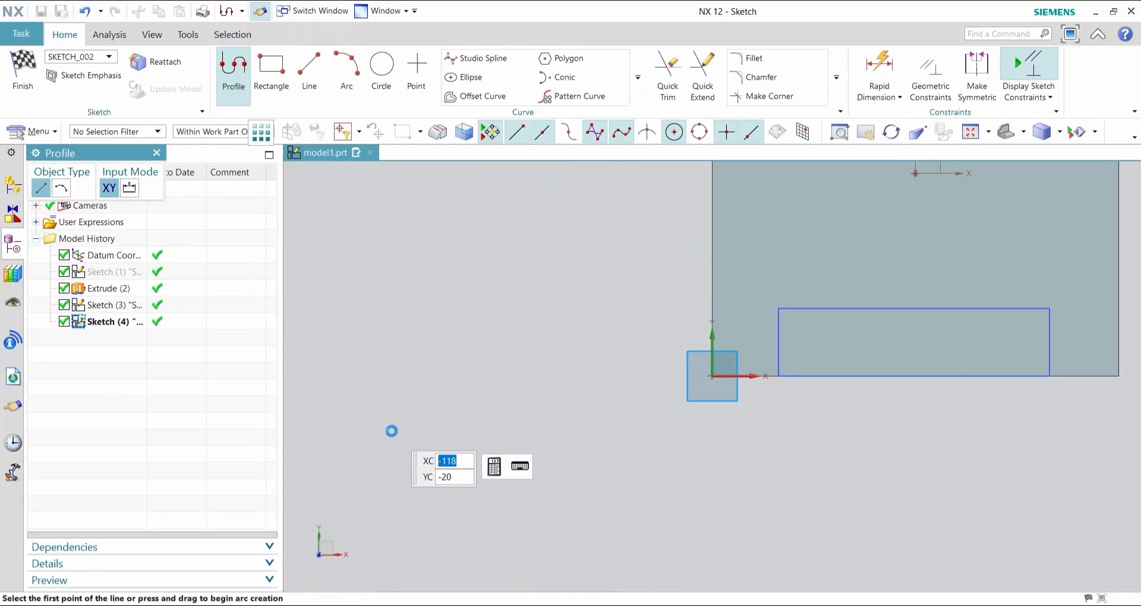
click(158, 153)
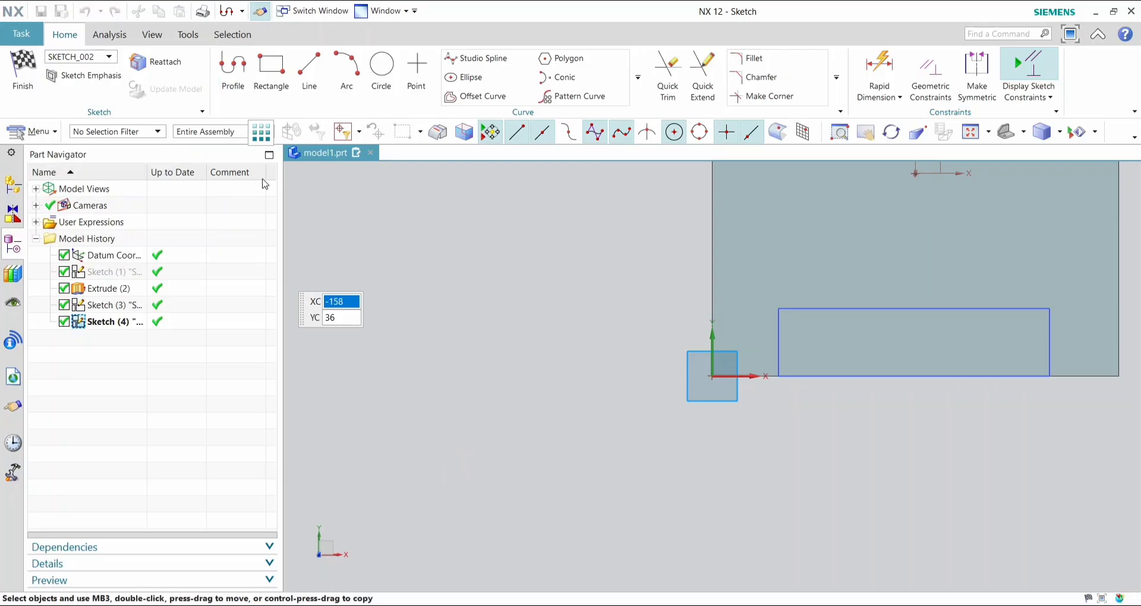
click(23, 74)
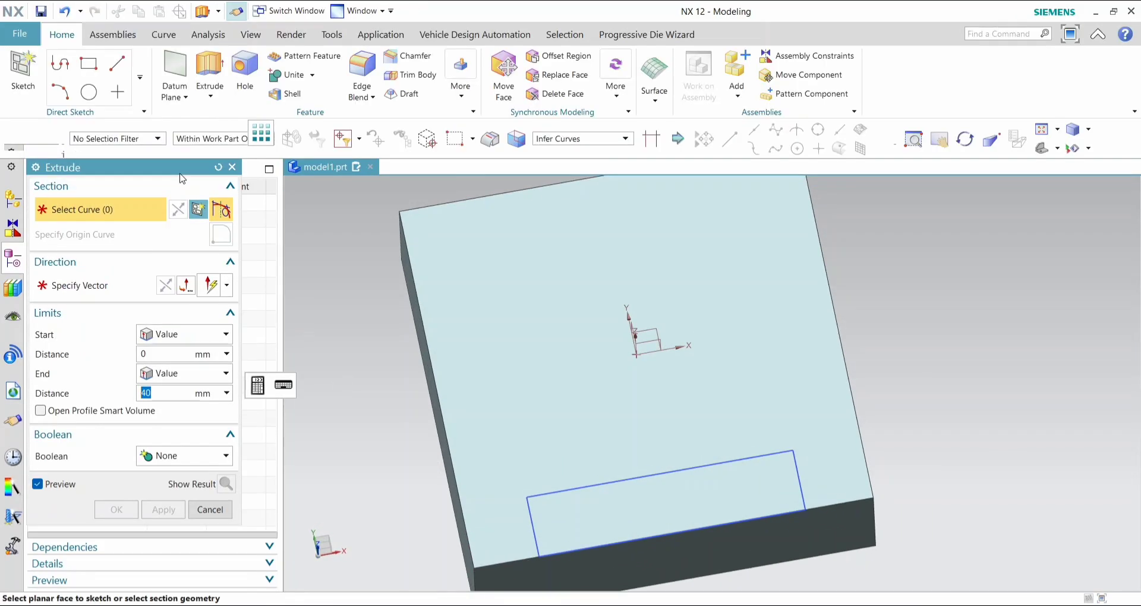
- Extrude the rectangle at the front edge 30 mm in the reversed direction, subtracting it from the block
click(545, 493)
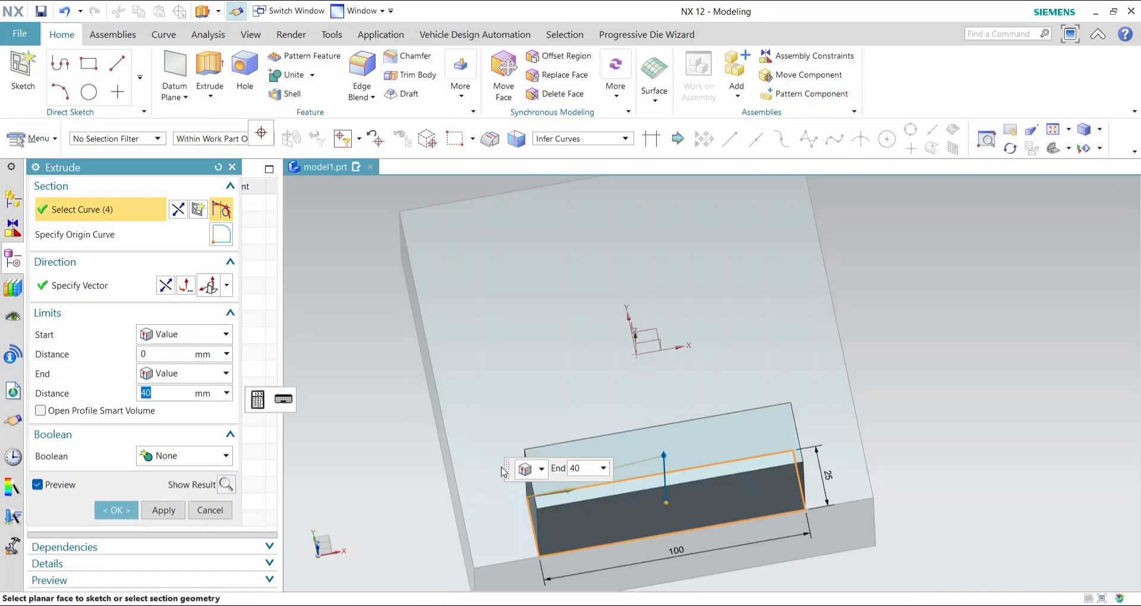
click(167, 290)
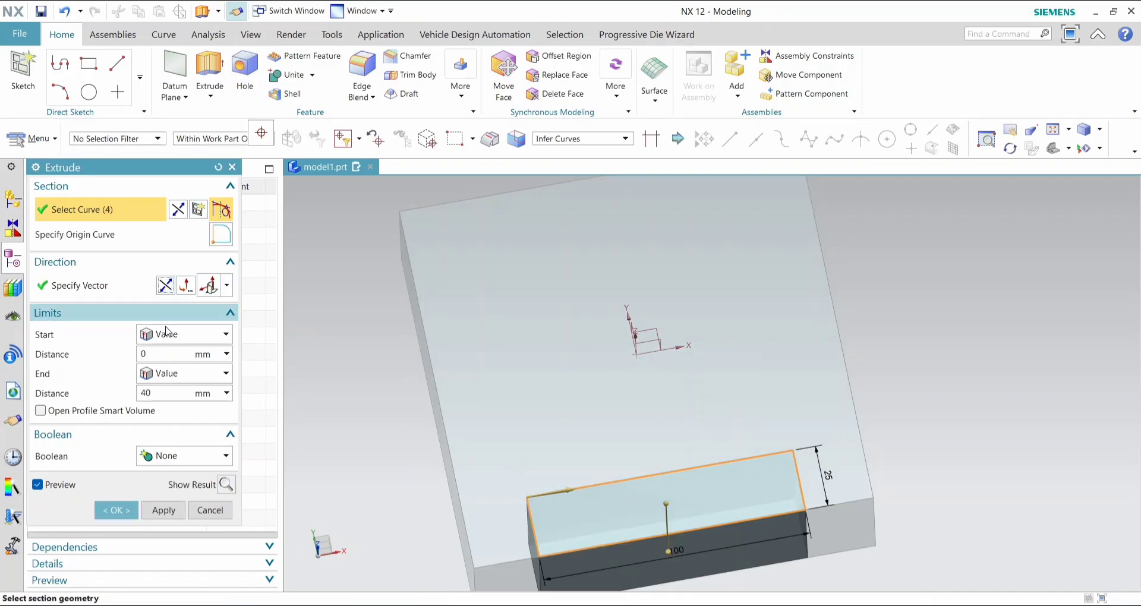
click(163, 395)
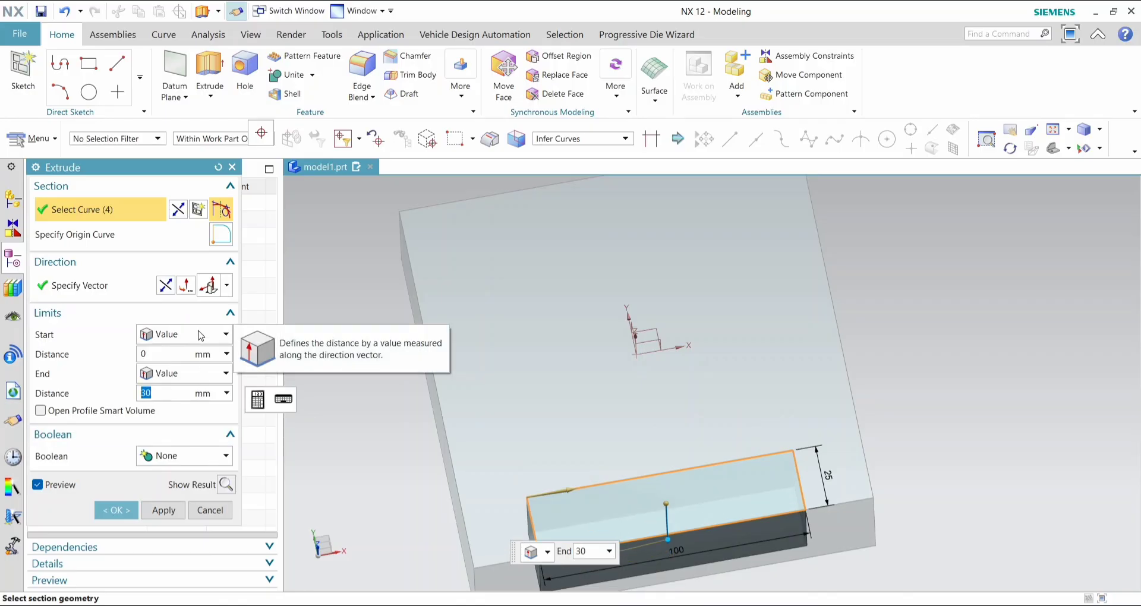
click(201, 462)
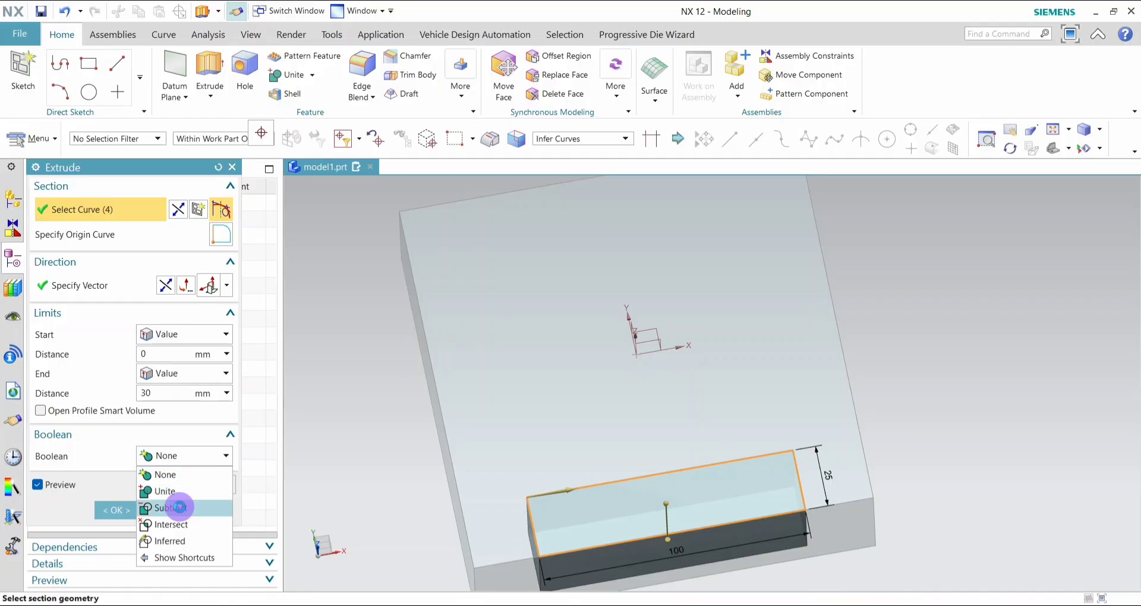
click(178, 506)
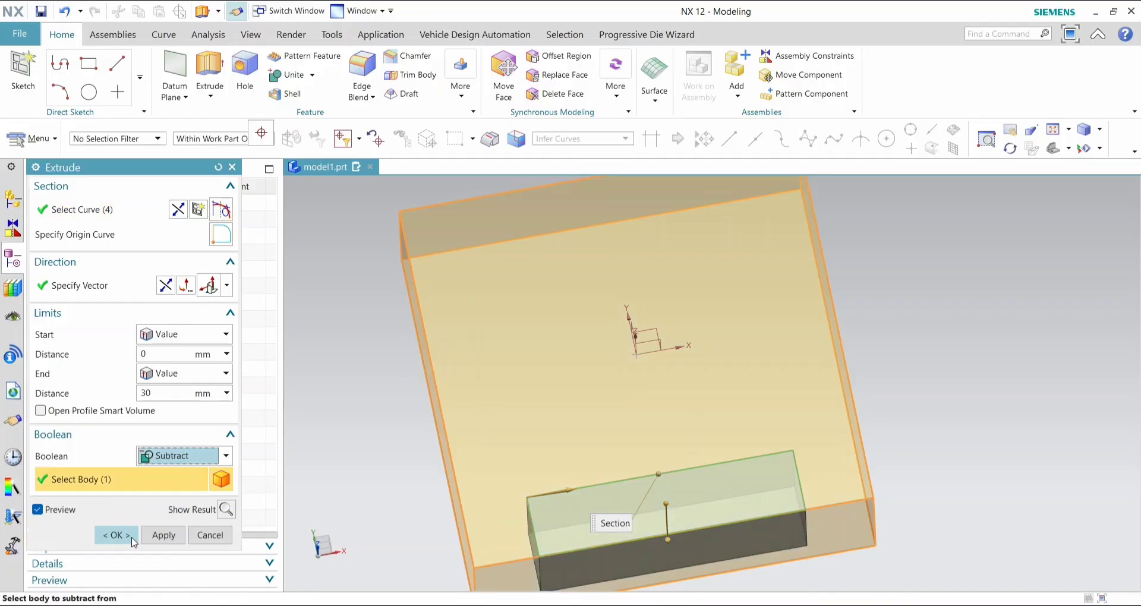
click(116, 536)
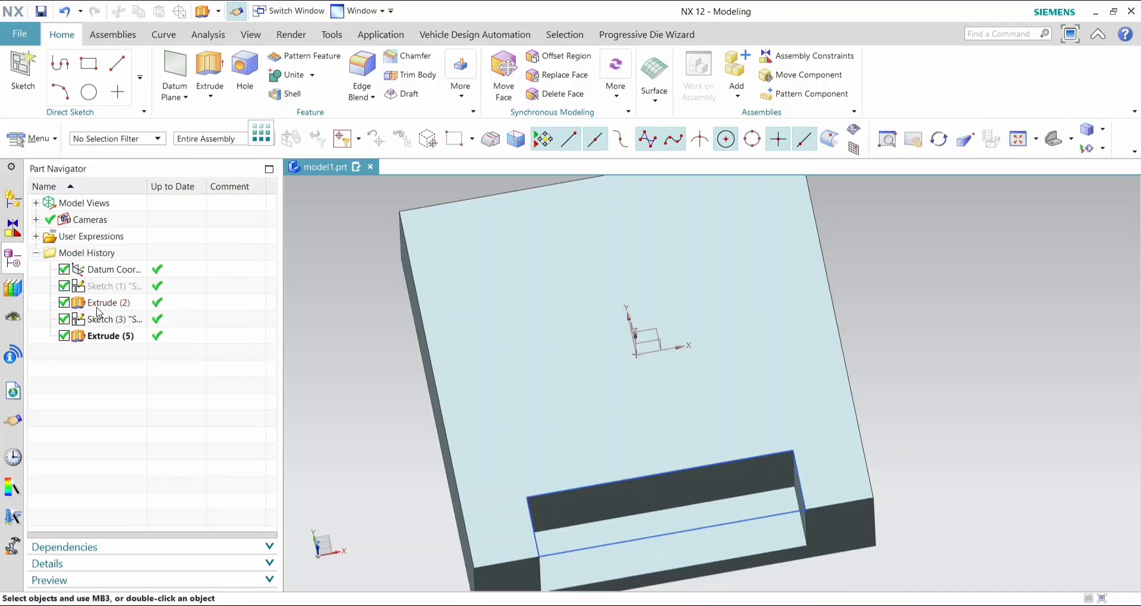
- In the top view, sketch a 100 by 25 mm rectangle on the top face directly behind the first pocket and finish the sketch
click(1070, 140)
click(1064, 173)
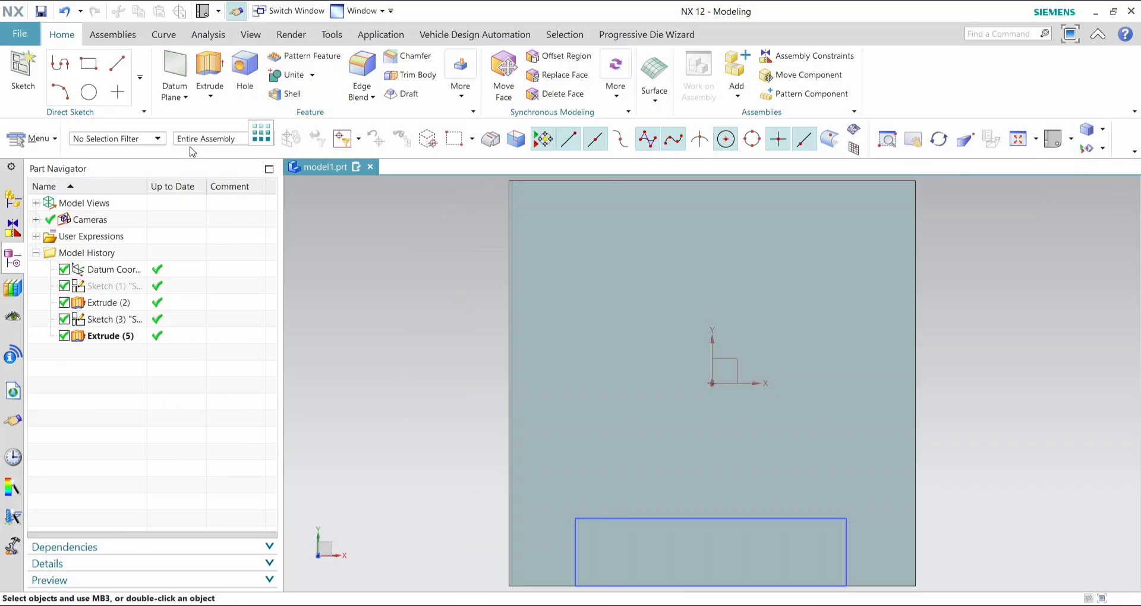
click(91, 72)
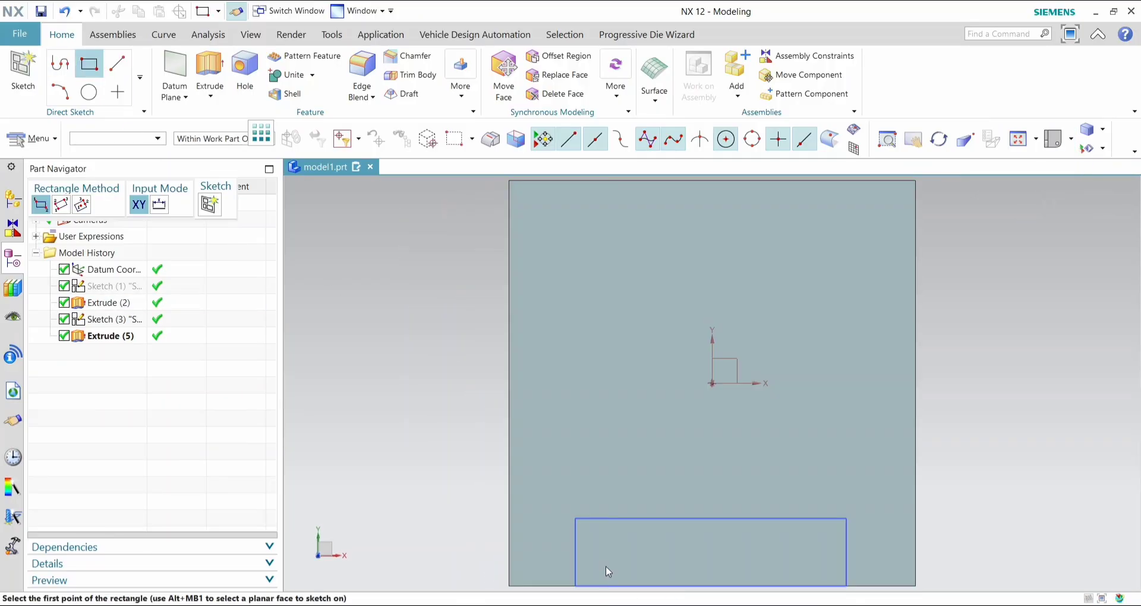
click(577, 520)
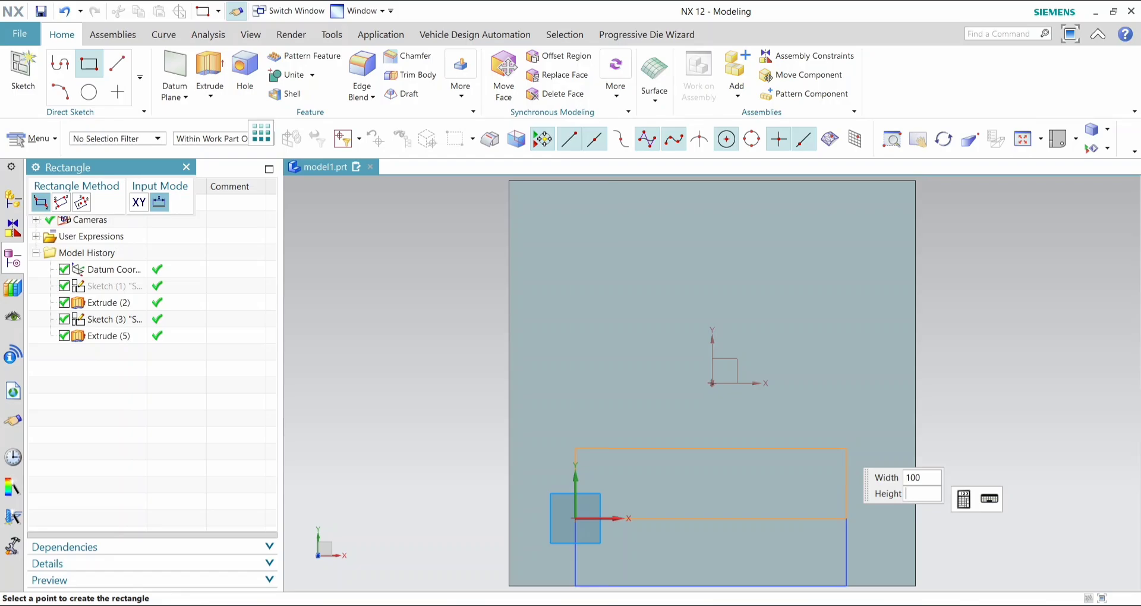
key(Tab)
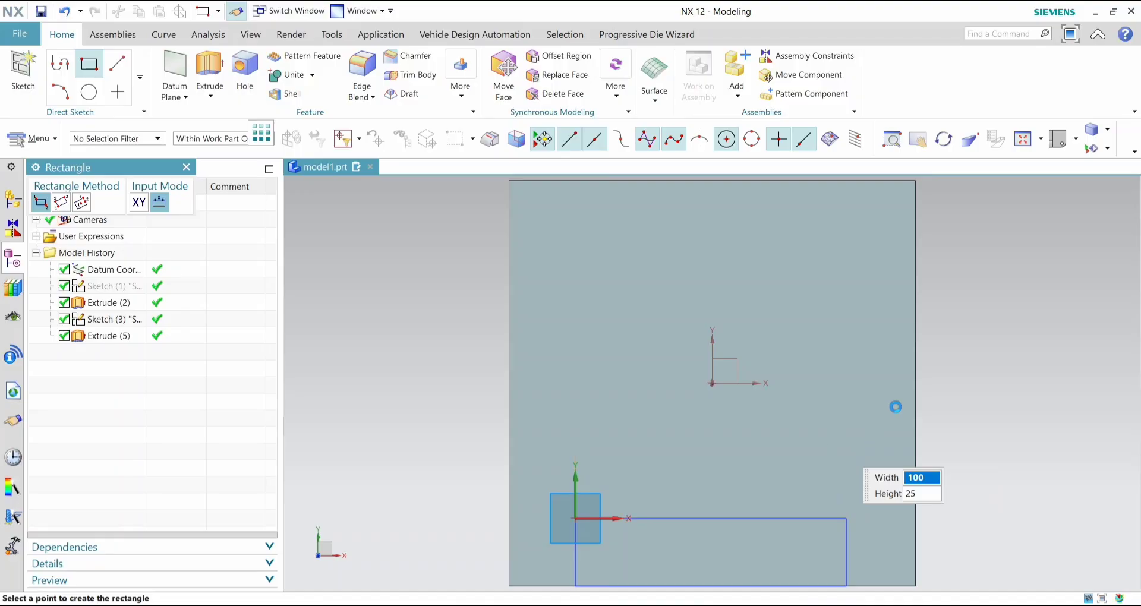
key(Return)
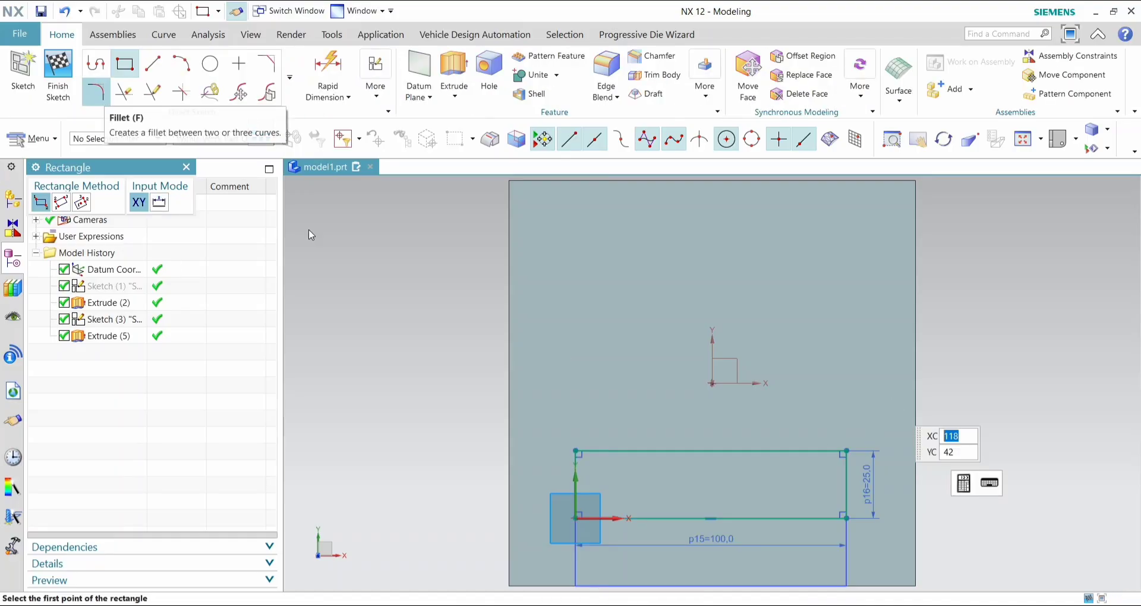
click(52, 93)
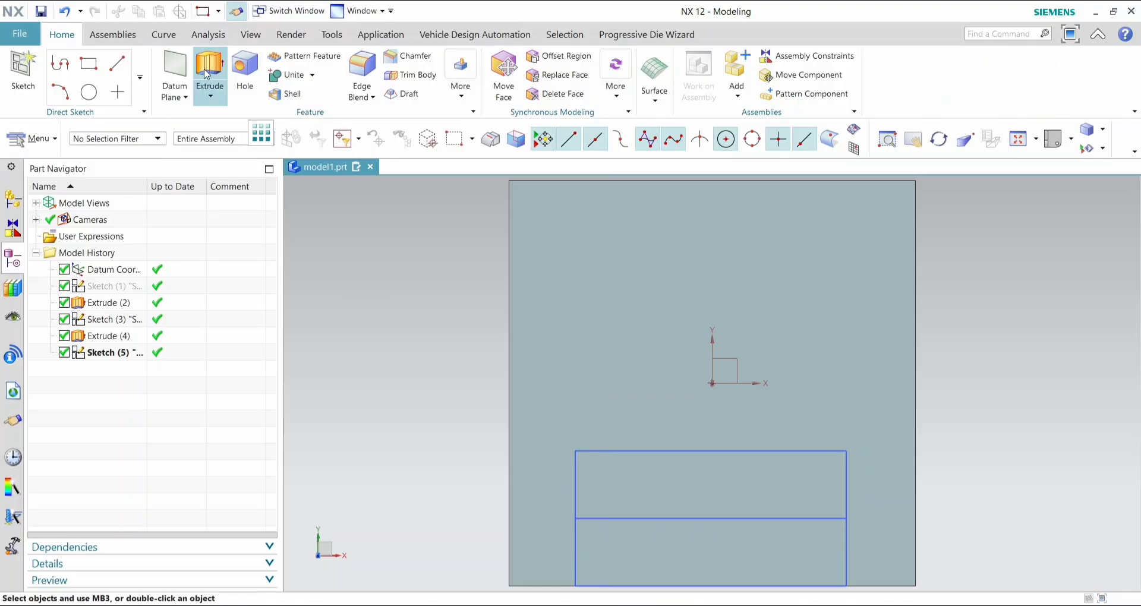
- Extrude the second 100 by 25 mm rectangle 20 mm downward into the block as a subtraction
click(206, 74)
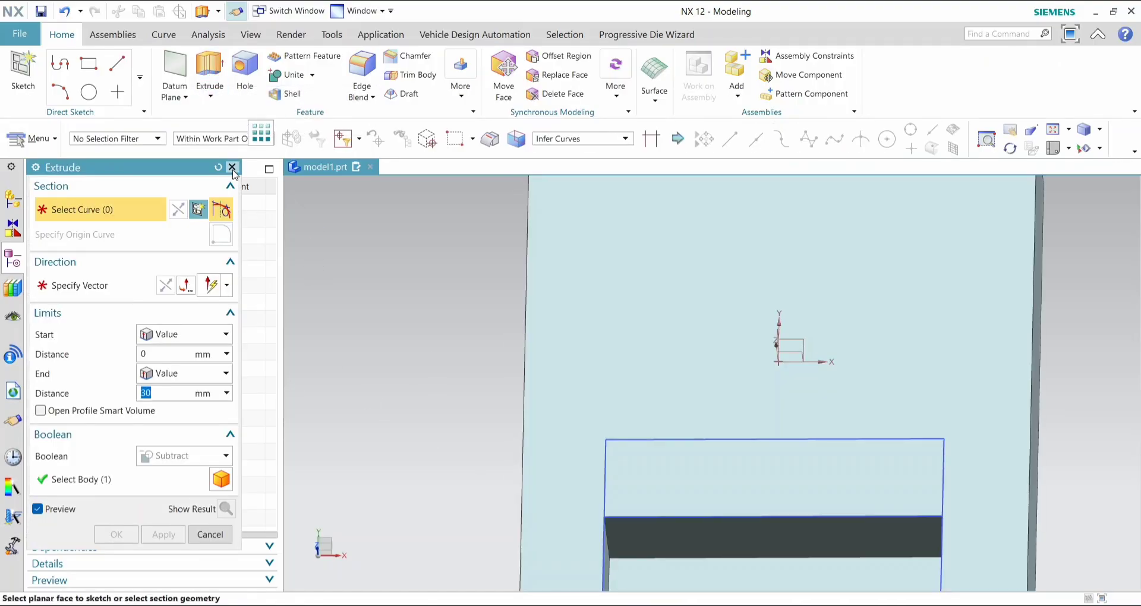
click(231, 168)
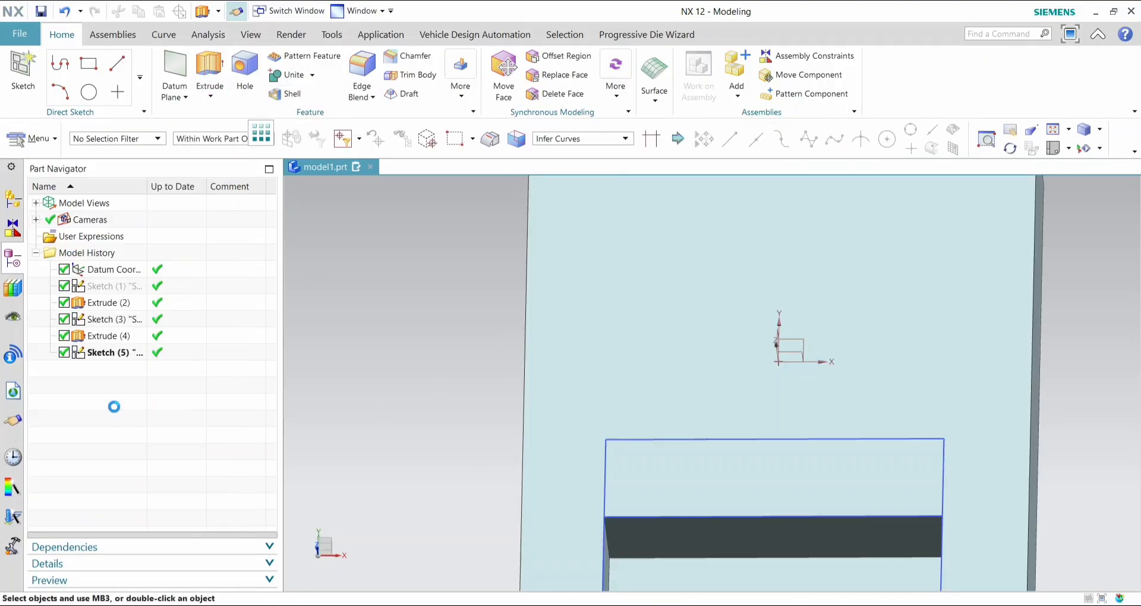
click(129, 355)
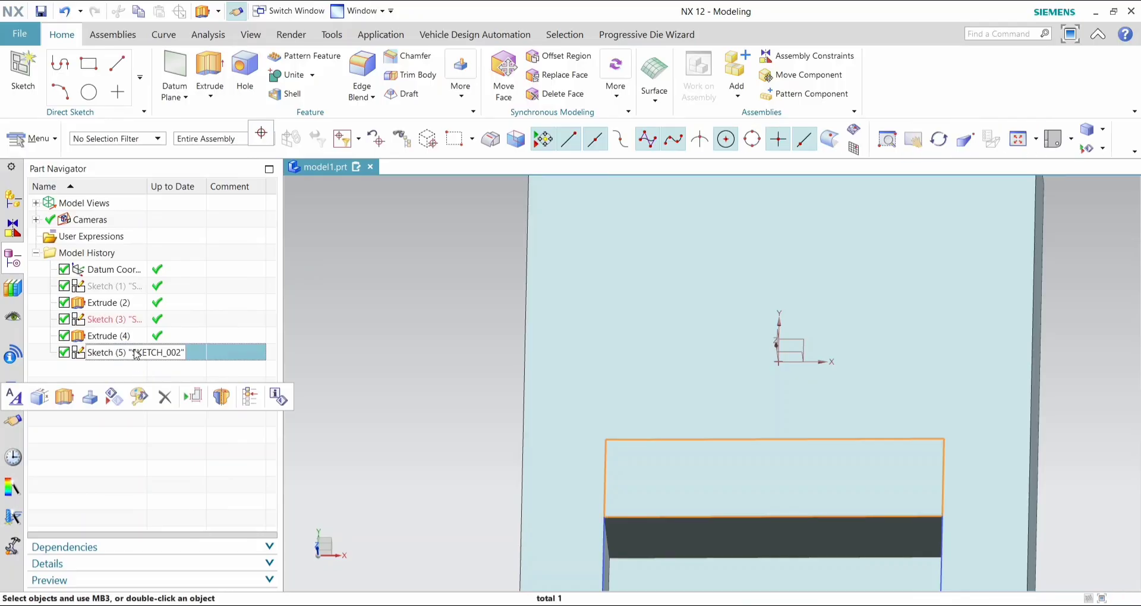
click(209, 74)
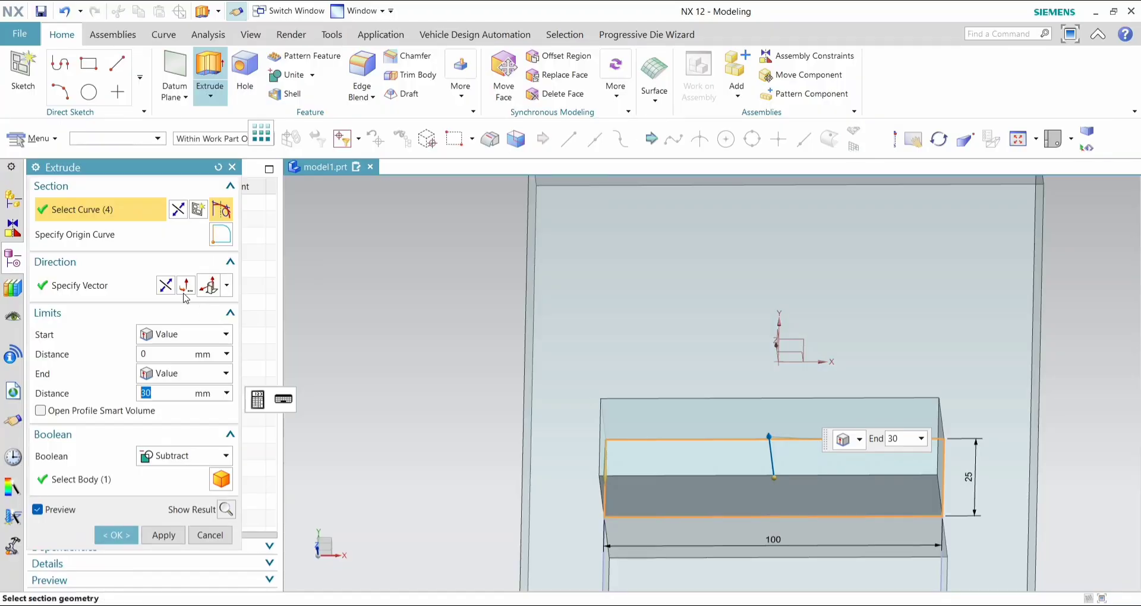
click(166, 285)
click(166, 393)
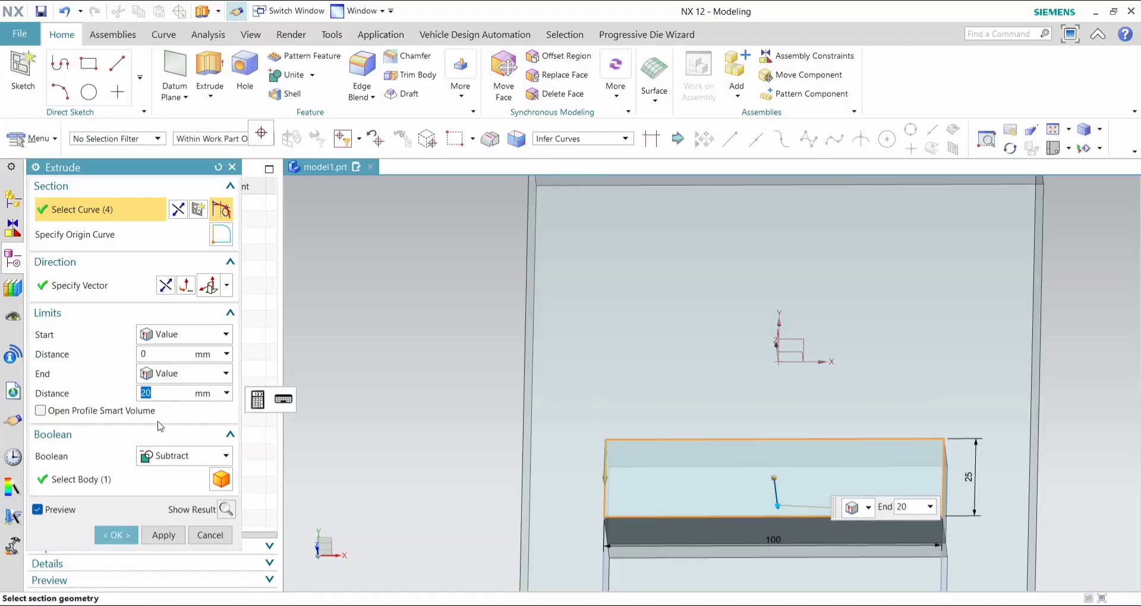
click(117, 534)
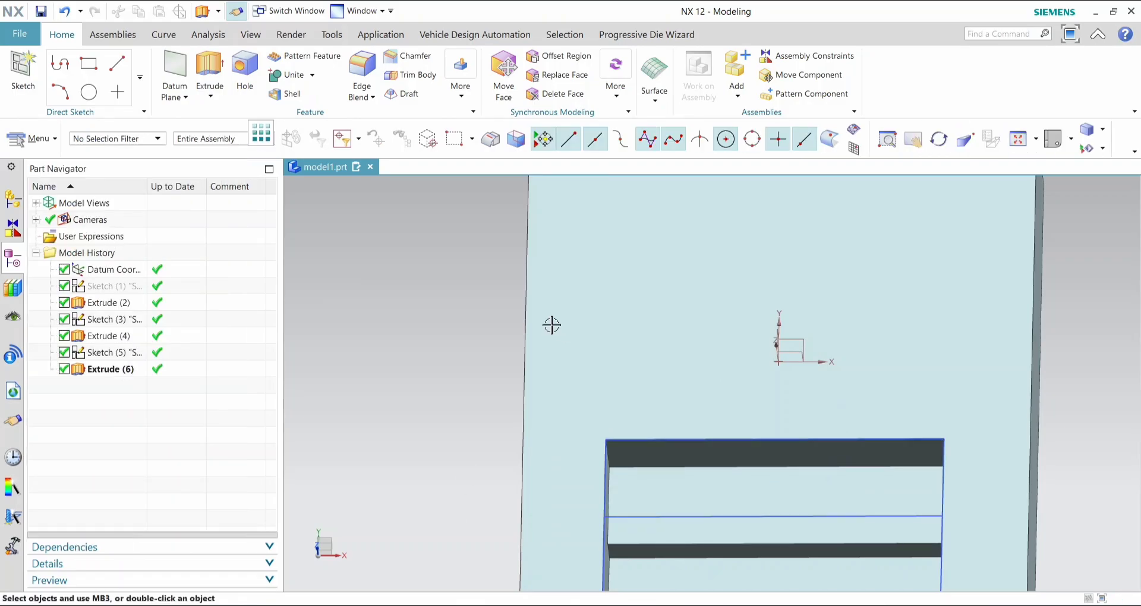
- In the top view, sketch a 100 by 30 mm rectangle directly behind the second pocket and finish the sketch
click(89, 93)
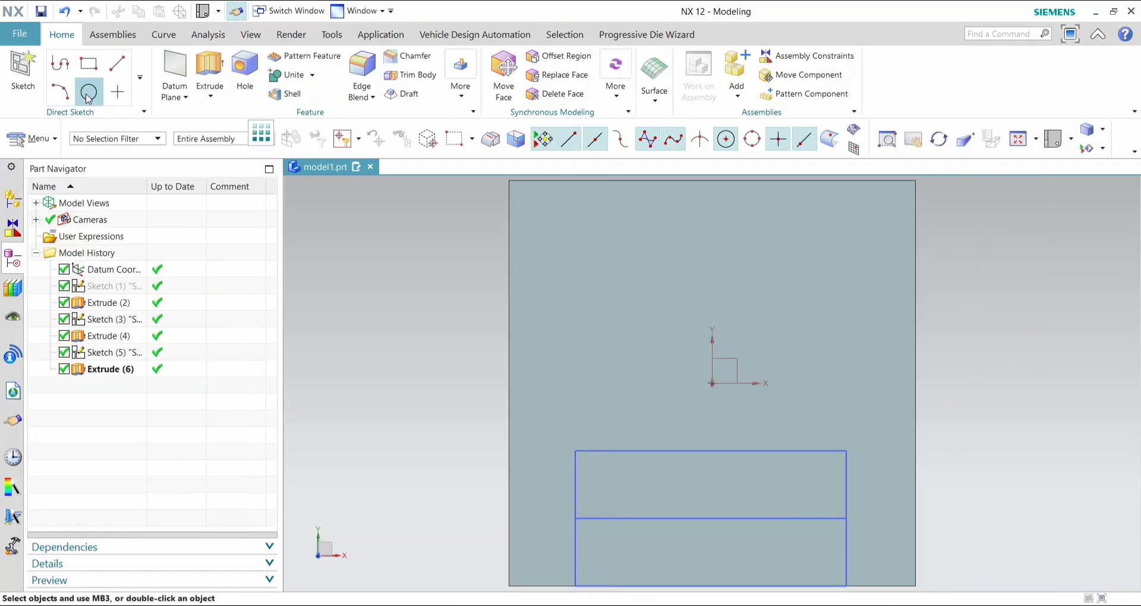
click(89, 63)
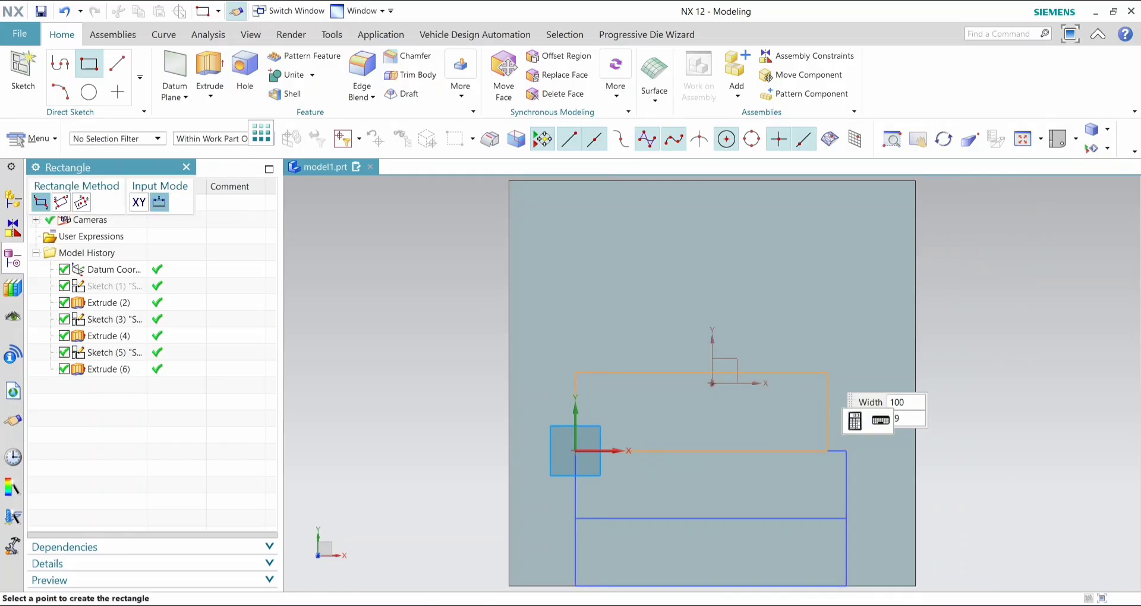
key(Tab)
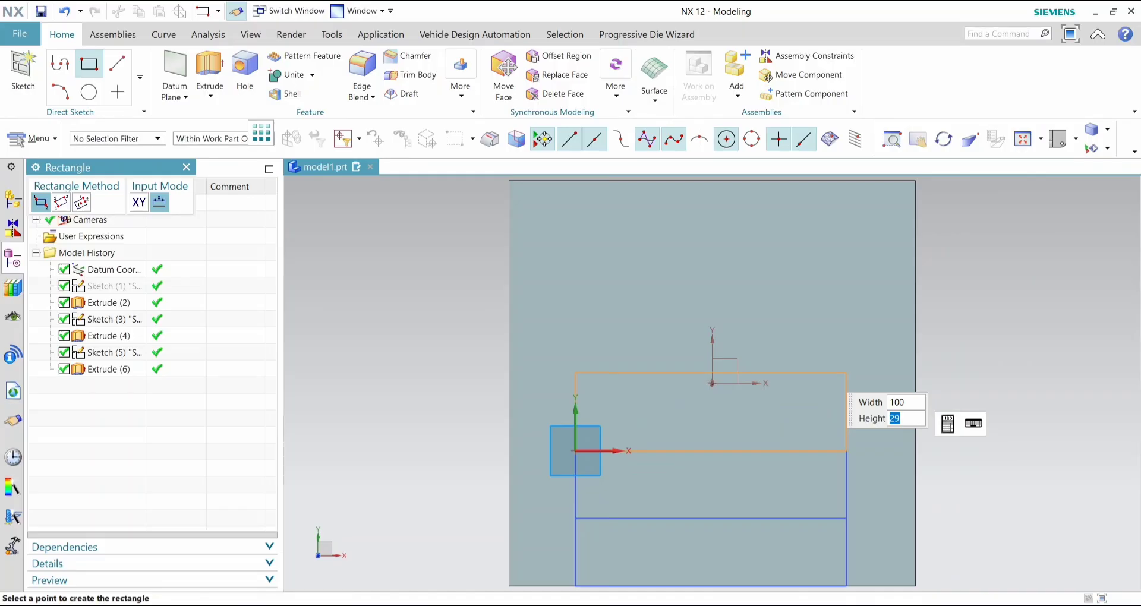
text(30)
key(Tab)
click(827, 372)
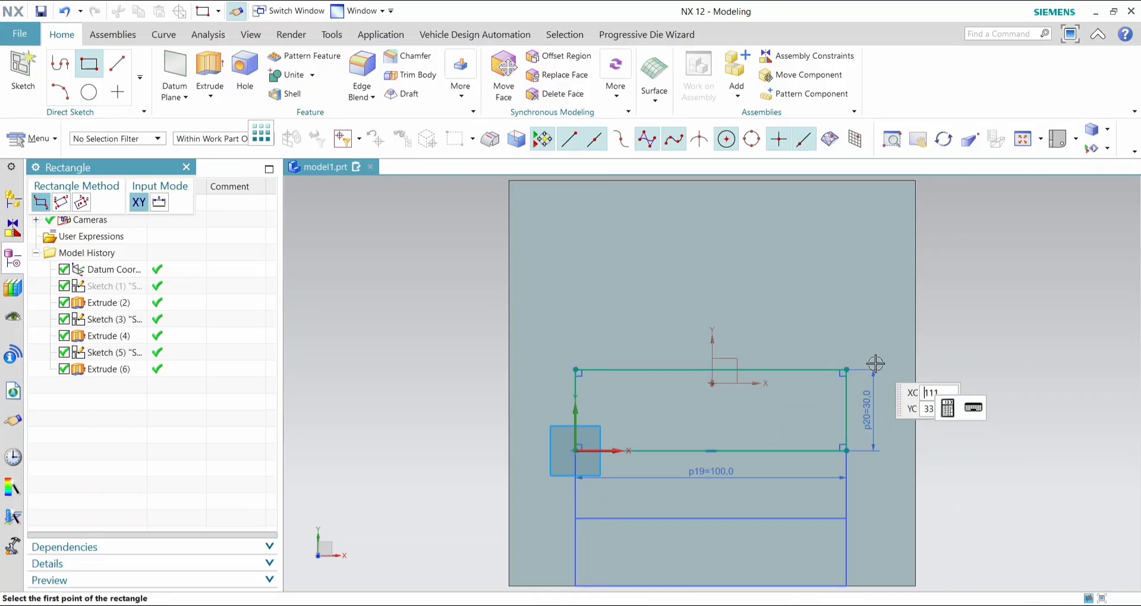
click(188, 168)
click(58, 74)
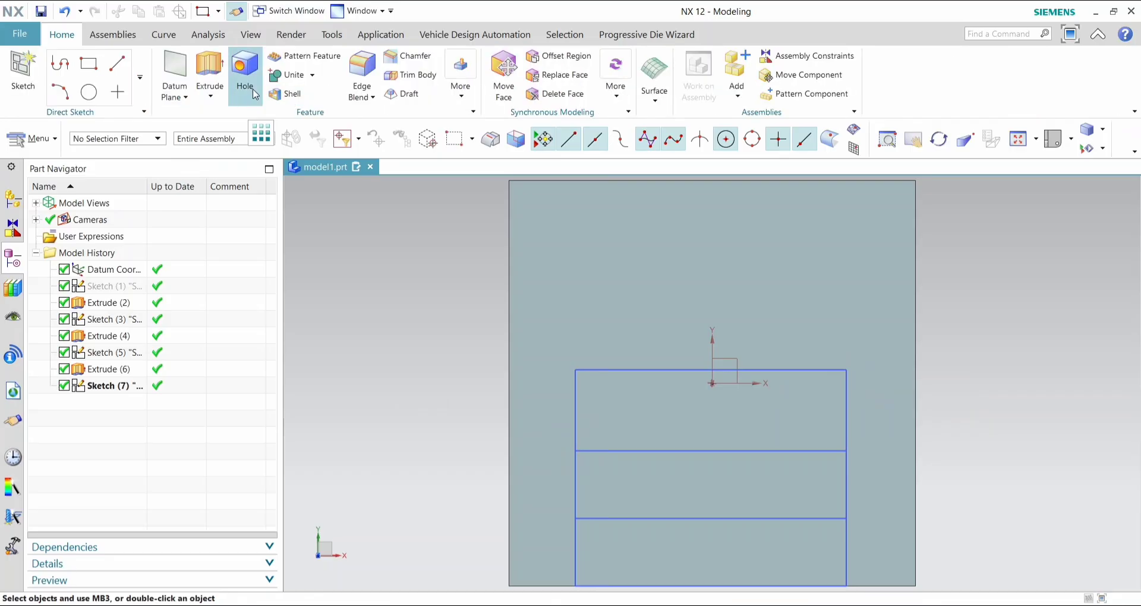
- Extrude the 100 by 30 mm rectangle 15 mm in the reversed direction, subtracting it from the block
click(201, 67)
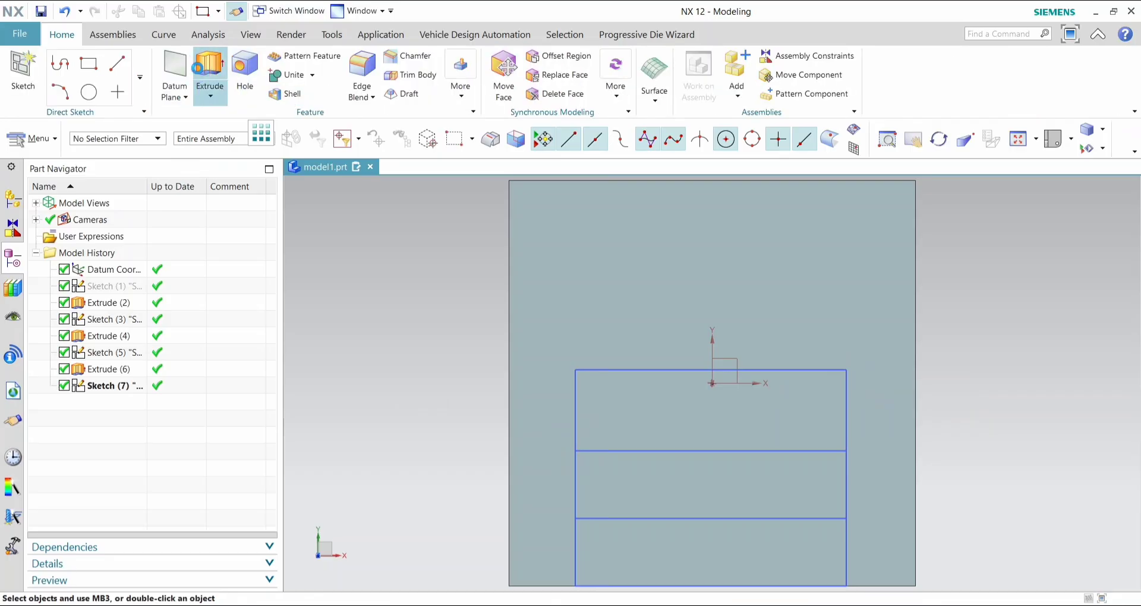
click(603, 368)
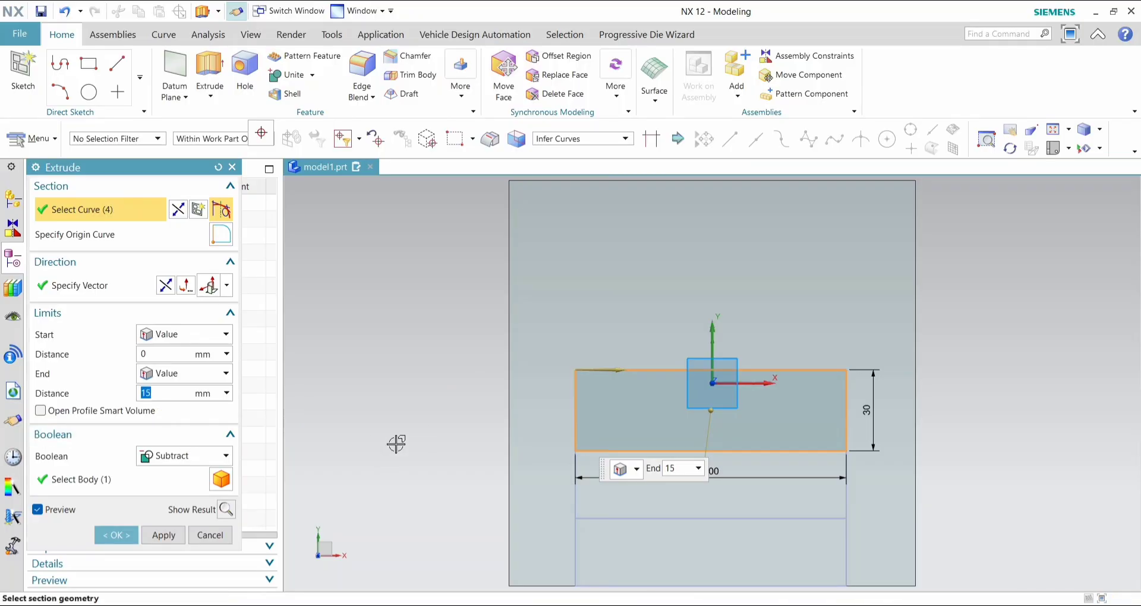
mouse_move(390, 400)
middle_down()
mouse_move(403, 397)
mouse_move(395, 390)
middle_up()
click(166, 287)
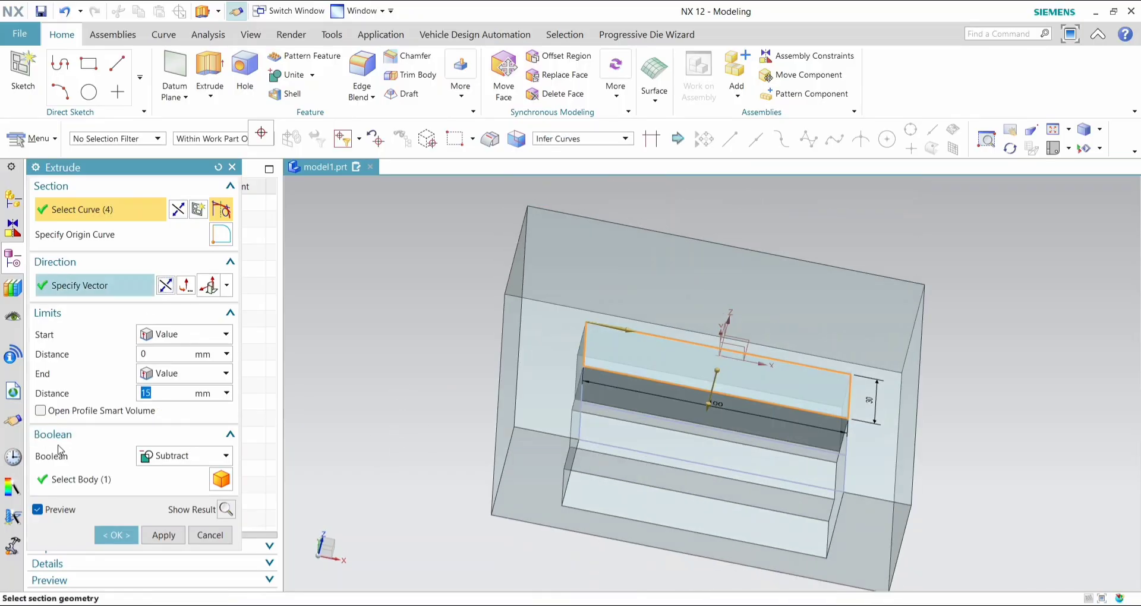
click(102, 529)
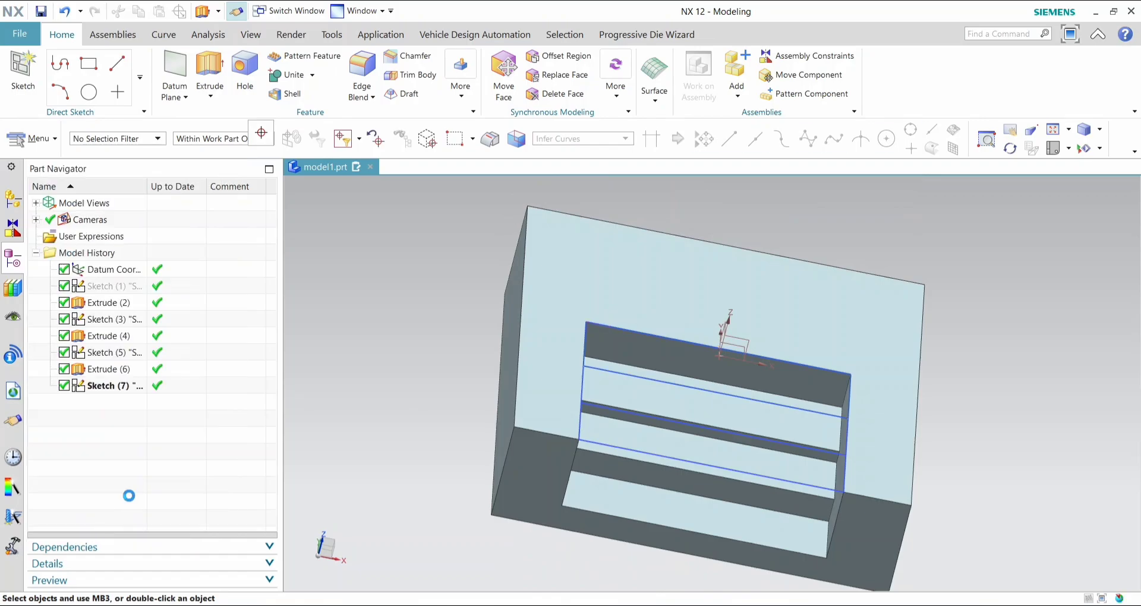
- In the top view, sketch a 100 by 30 mm rectangle directly behind the third pocket and finish the sketch
click(1014, 140)
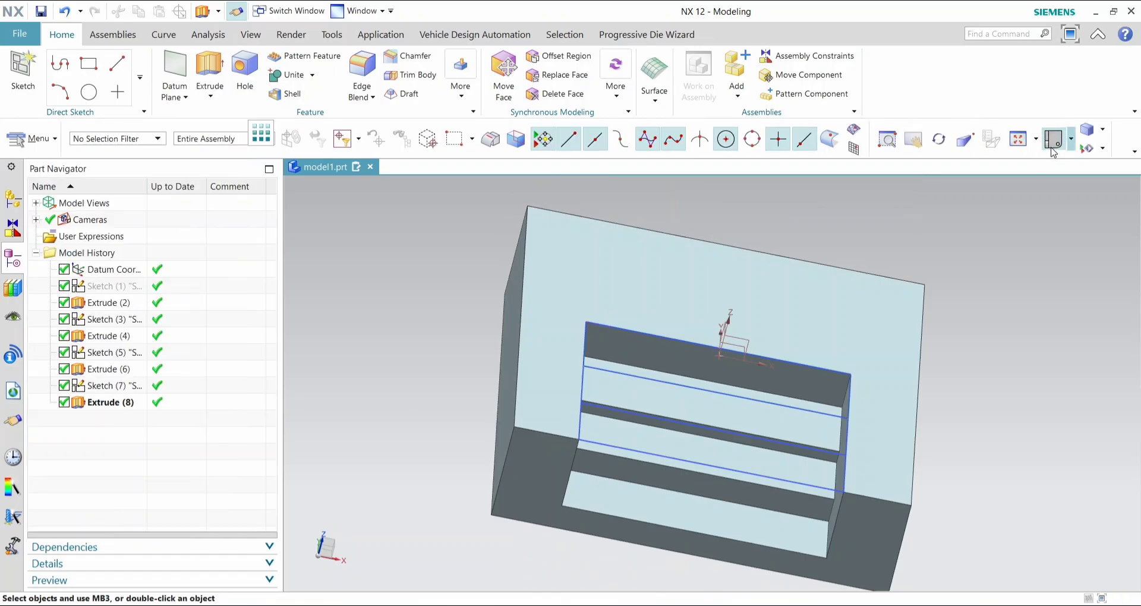
click(88, 62)
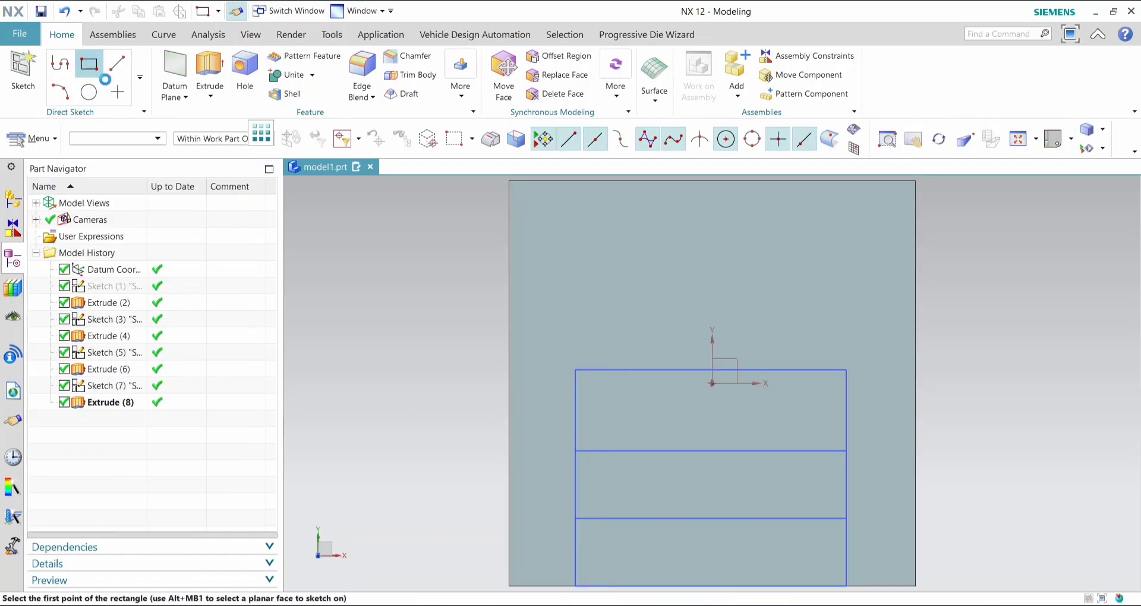
click(575, 370)
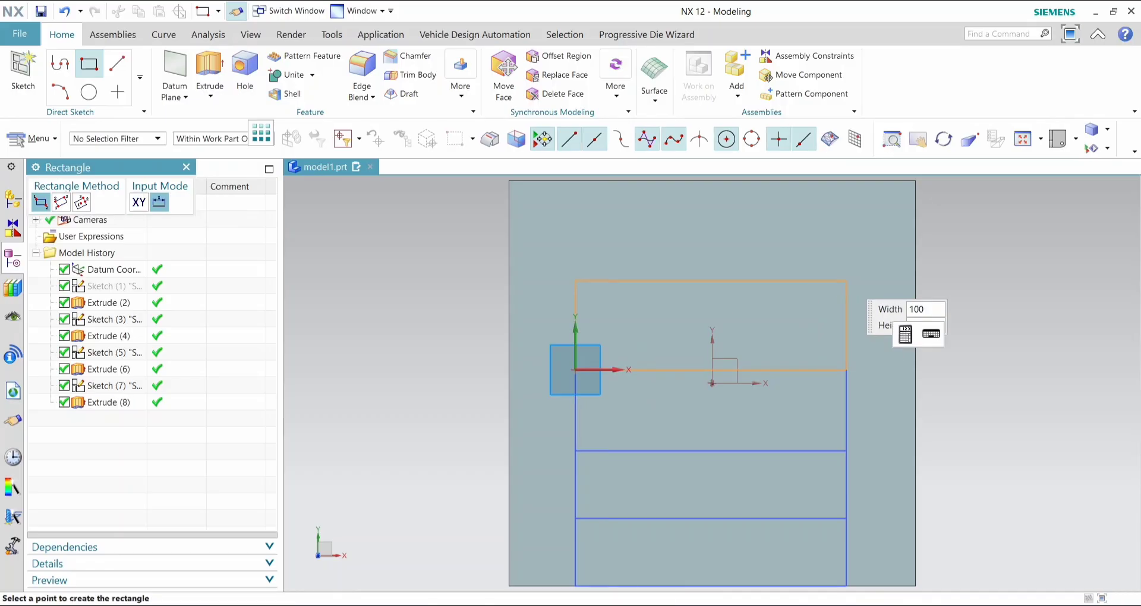
key(Tab)
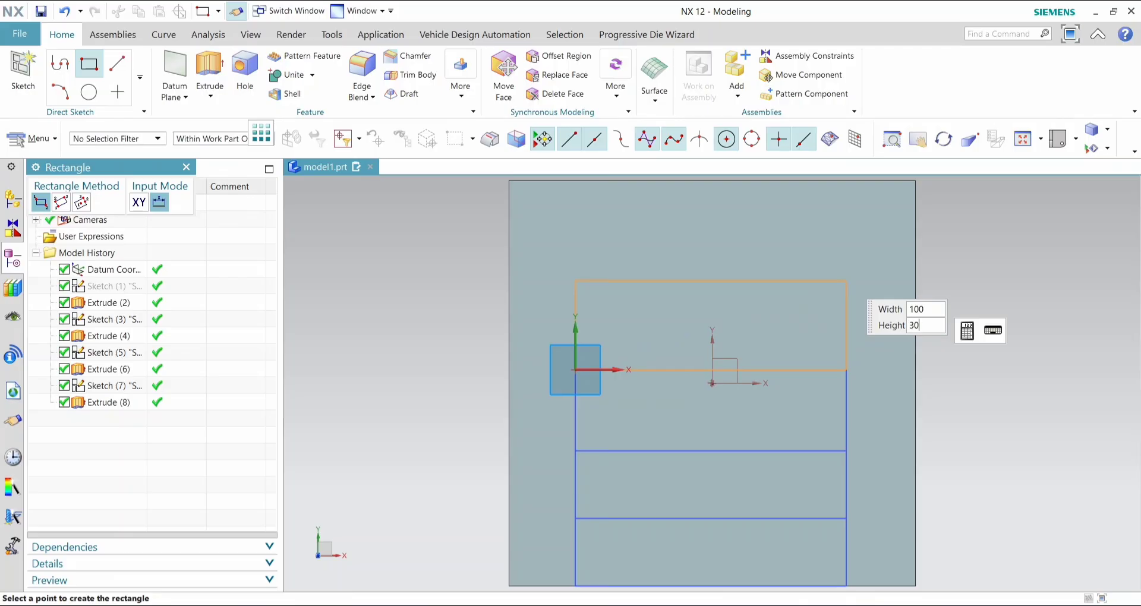
key(Return)
click(847, 279)
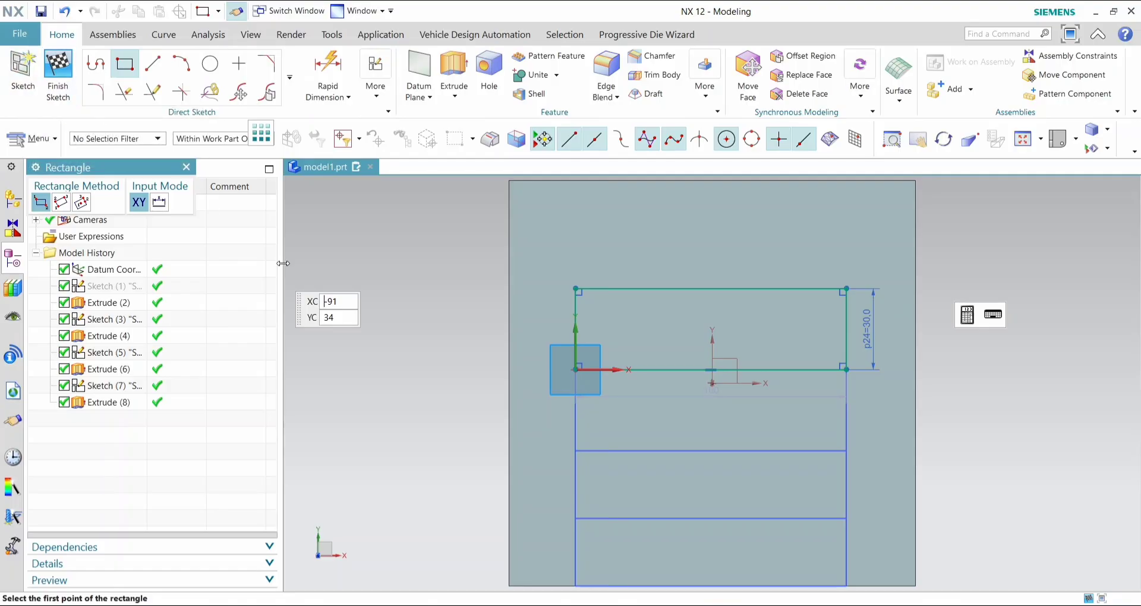
key(Escape)
click(58, 74)
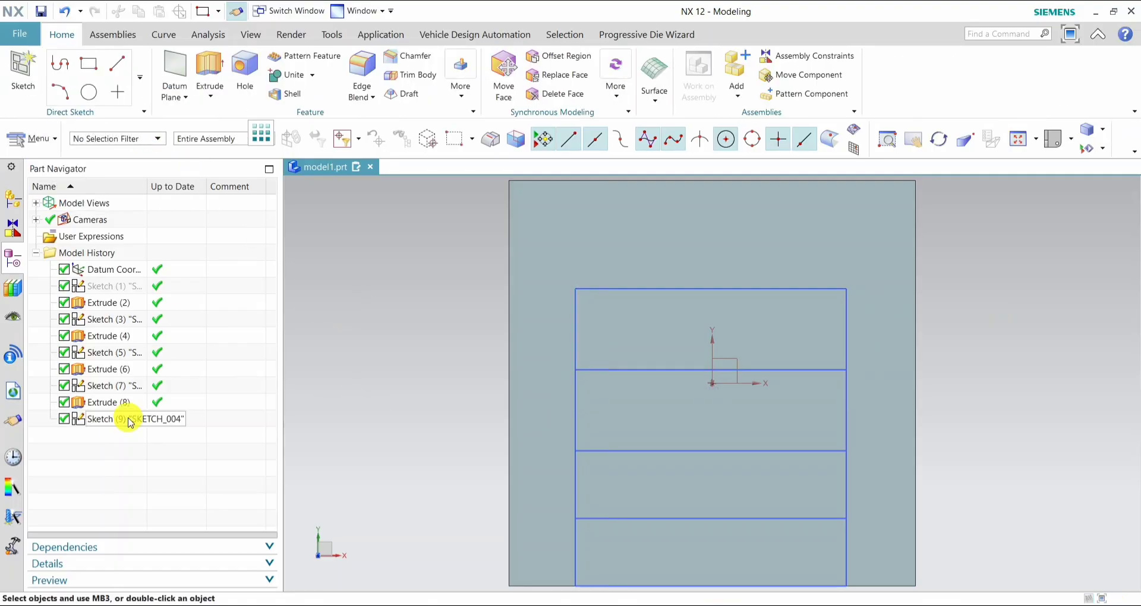
- Extrude the rearmost 100 by 30 mm rectangle 10 mm in the reversed direction, subtracting it from the block
right_click(123, 419)
click(391, 377)
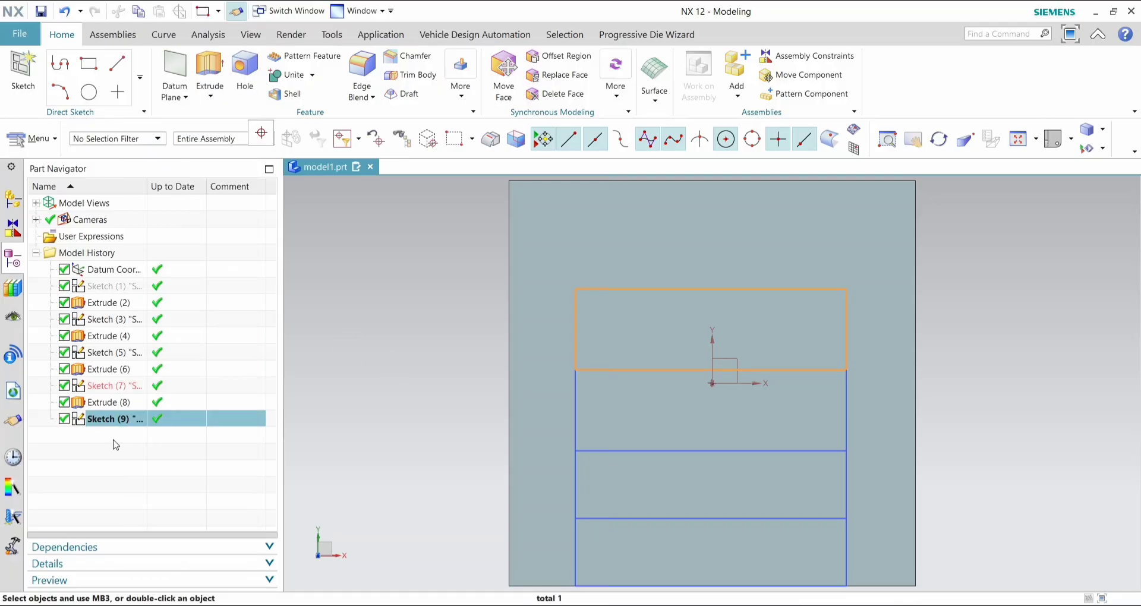
click(204, 70)
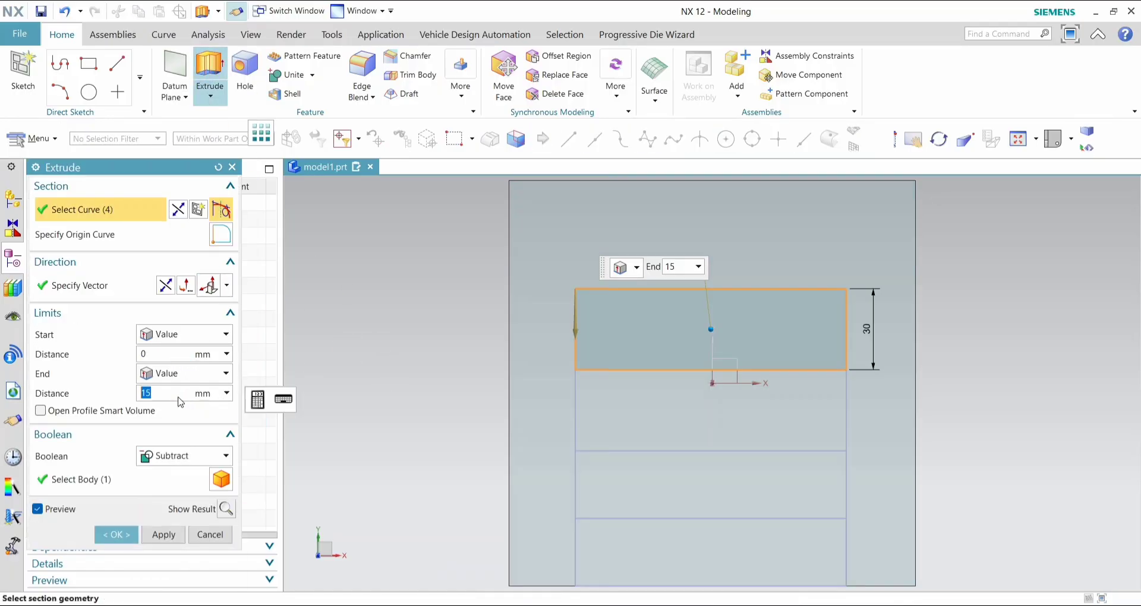
text(10)
key(Return)
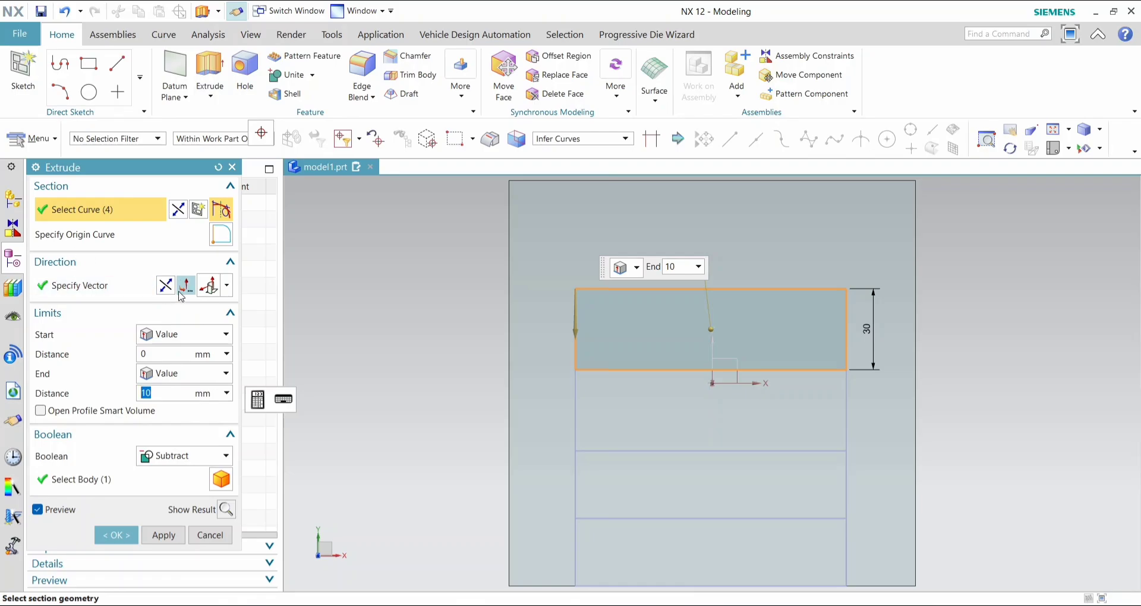
click(169, 287)
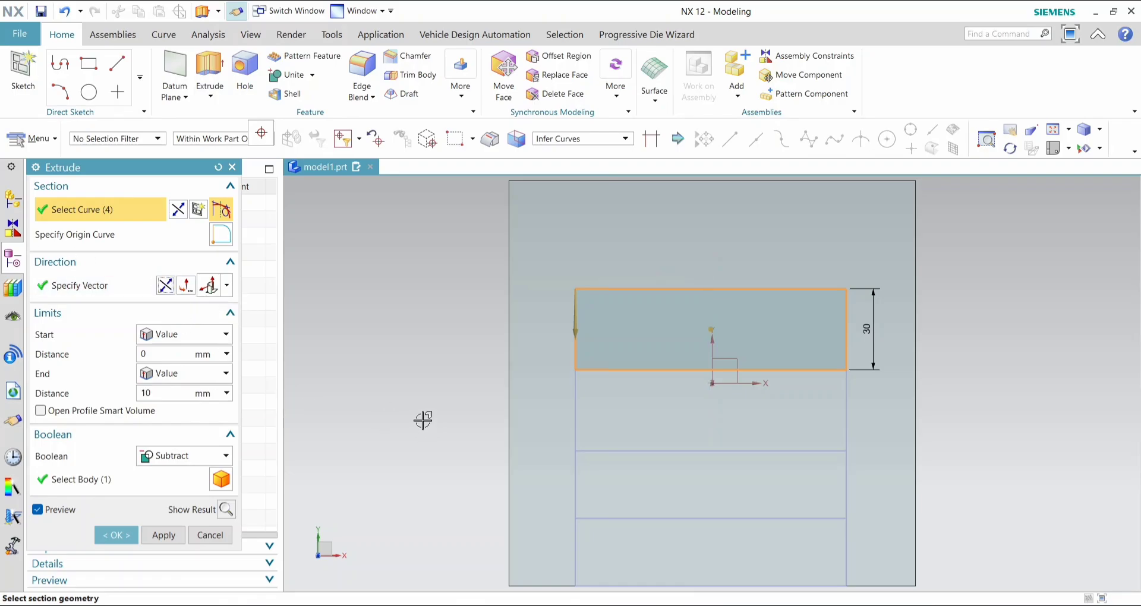
middle_drag(423, 421, 375, 382)
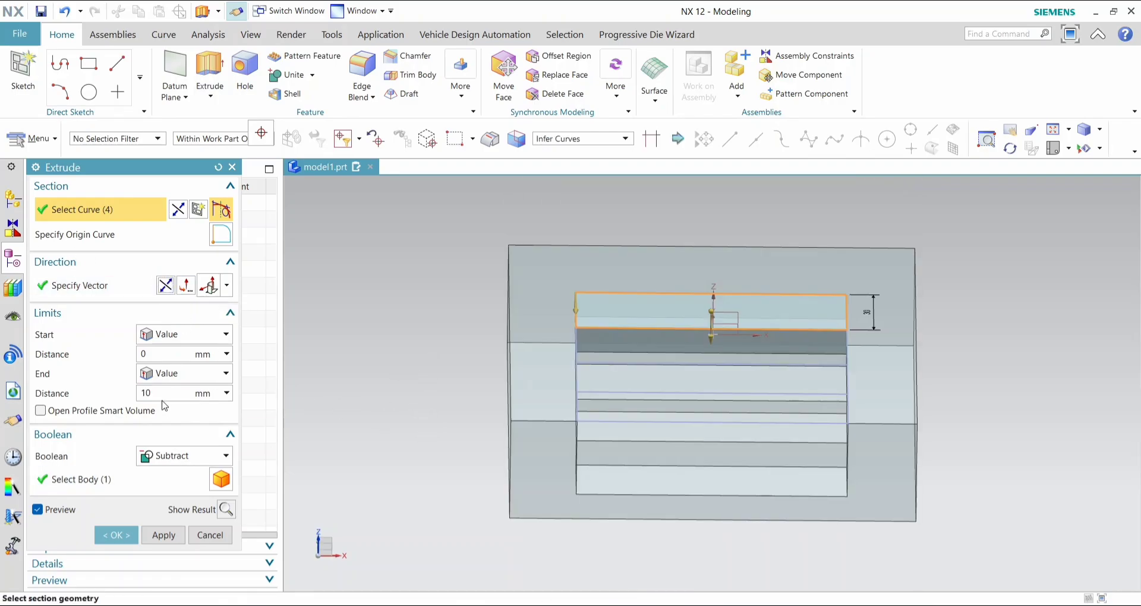
click(133, 536)
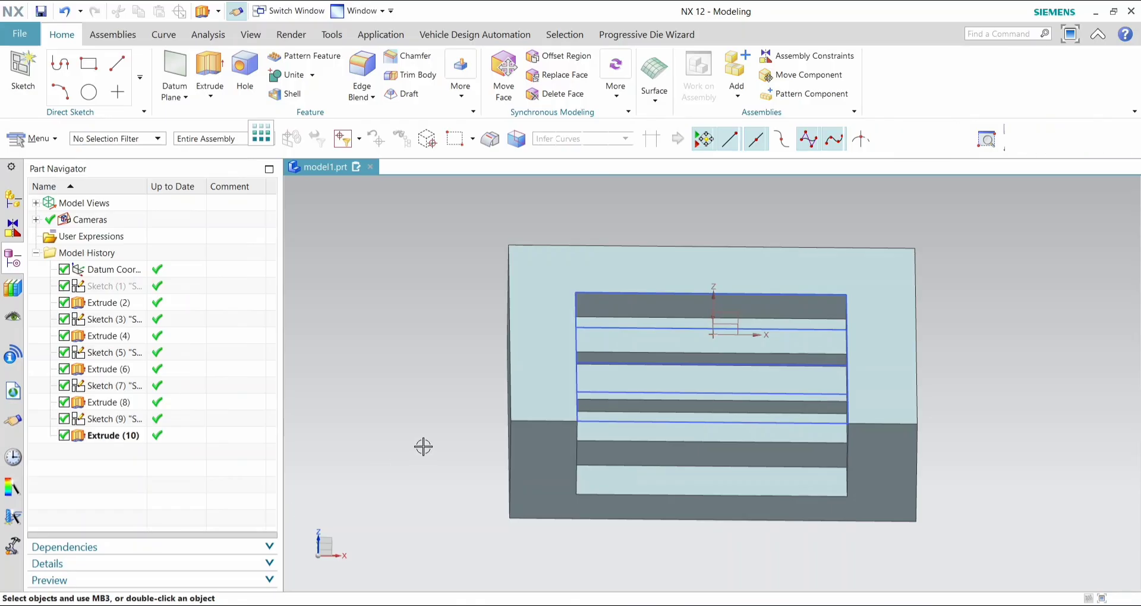
- Hide the four pocket sketches together
click(145, 318)
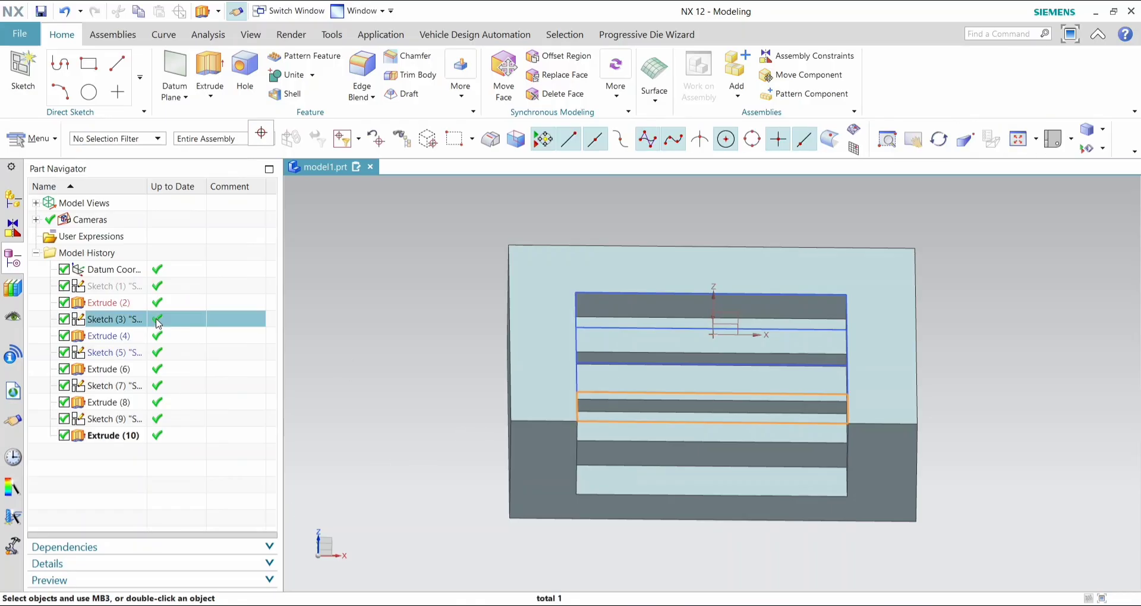
ctrl+click(130, 354)
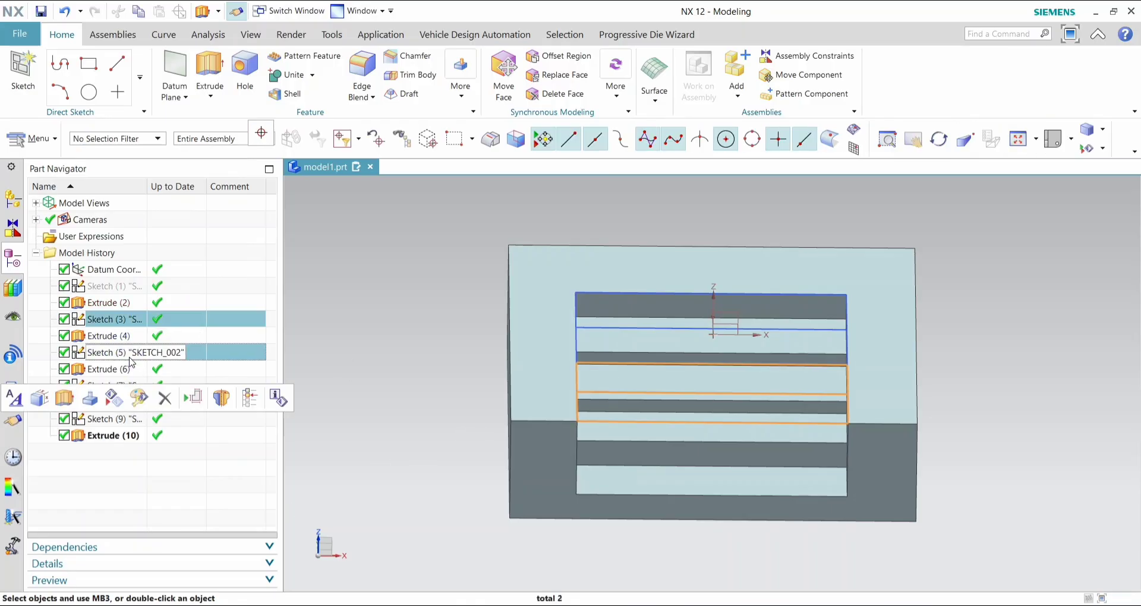
ctrl+click(129, 419)
ctrl+click(104, 385)
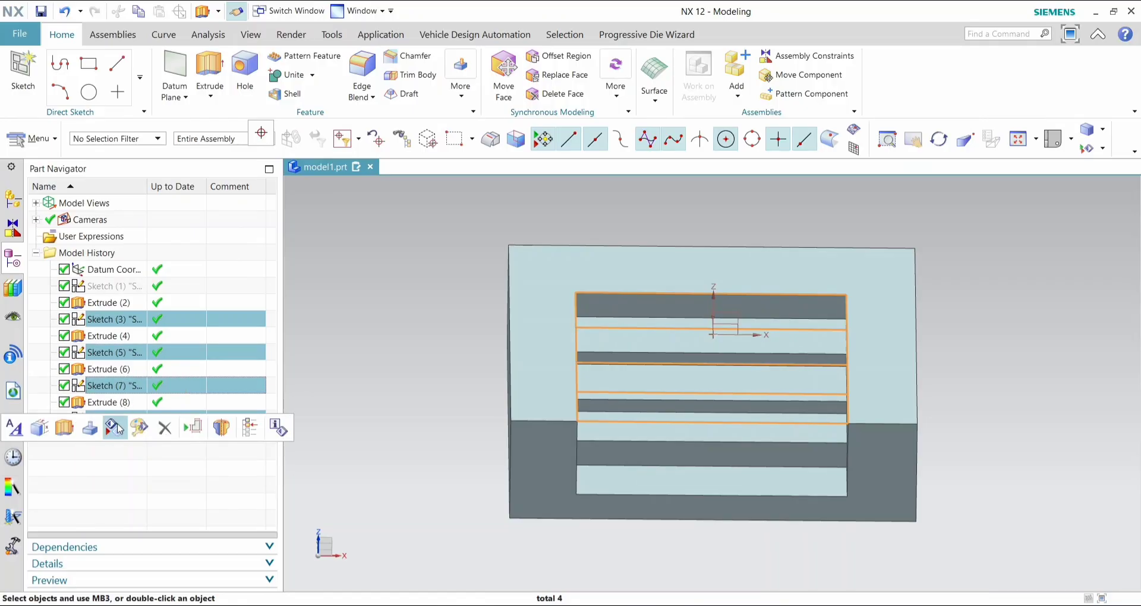
click(116, 428)
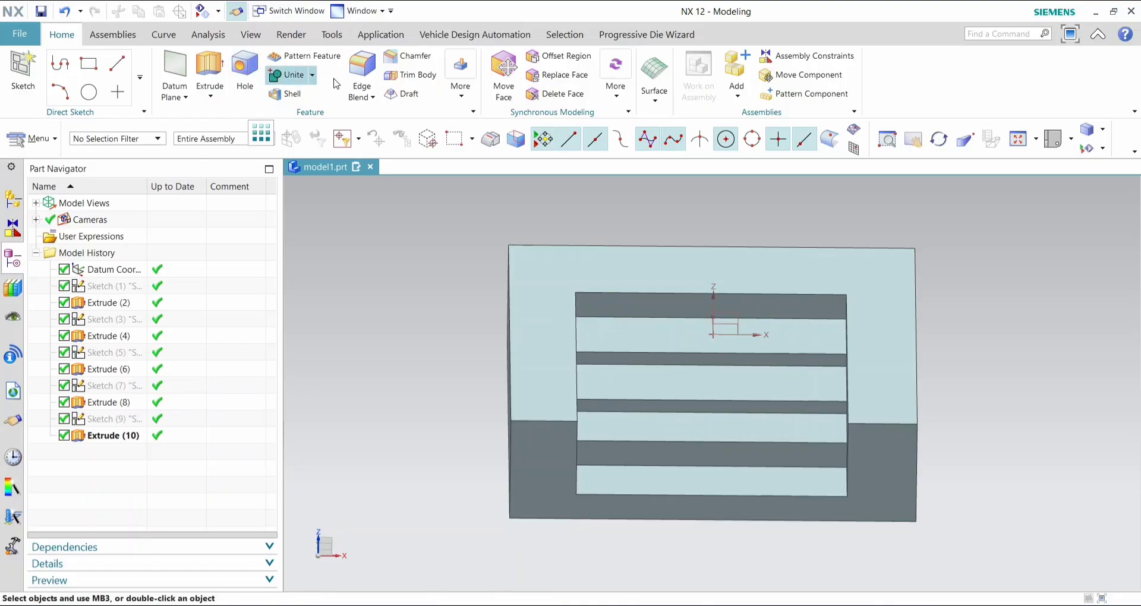
- Apply a 10 mm radius edge blend to the three step edges between the pocket floors
click(372, 97)
click(391, 122)
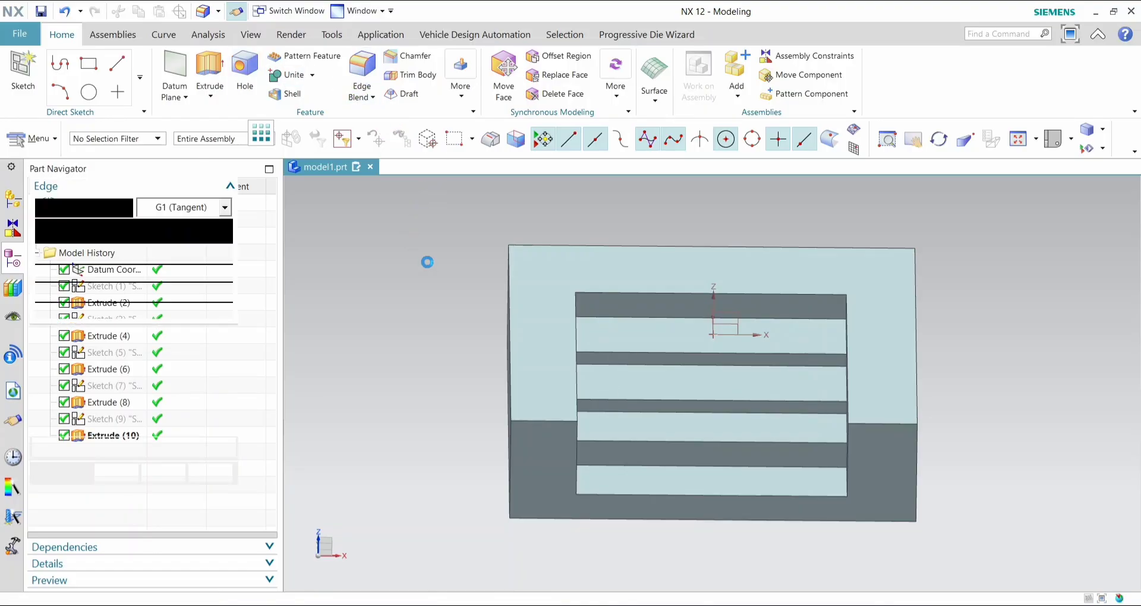
click(694, 442)
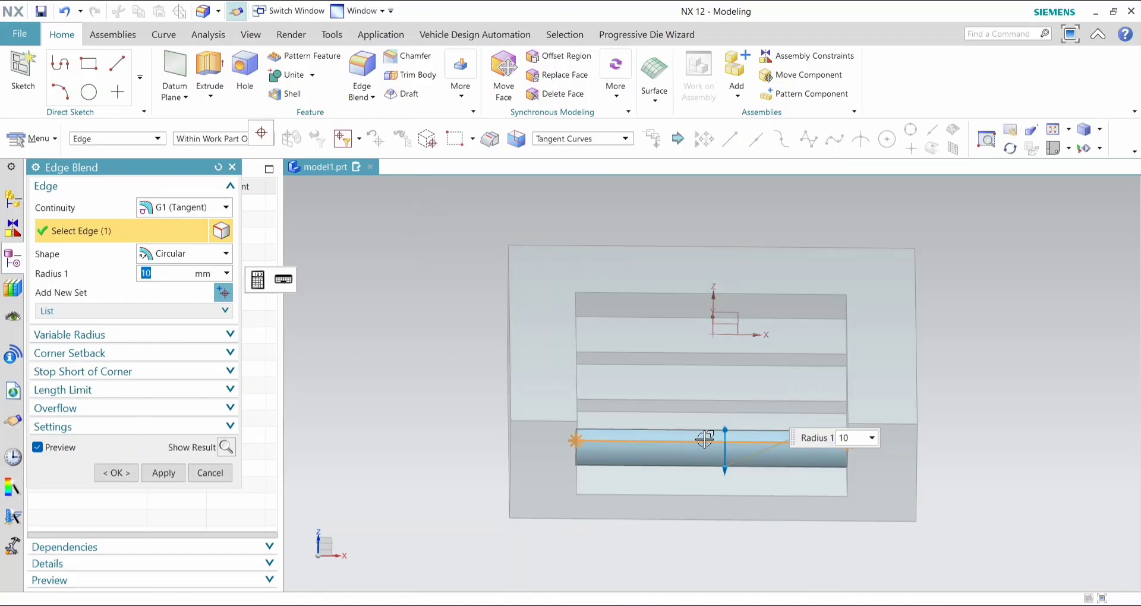
middle_drag(1002, 380, 959, 397)
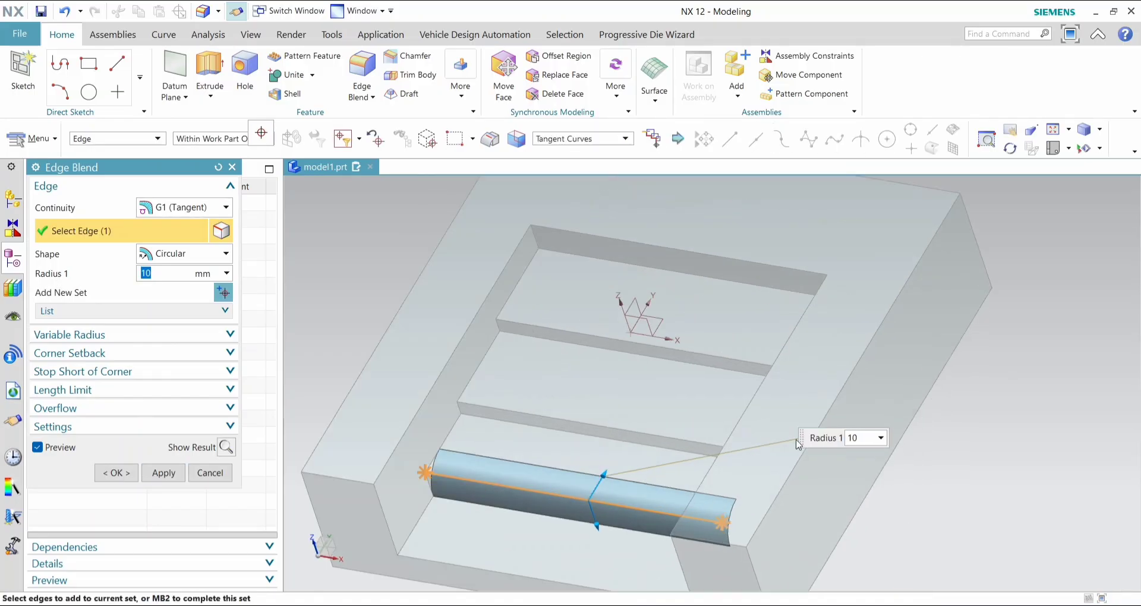
click(589, 422)
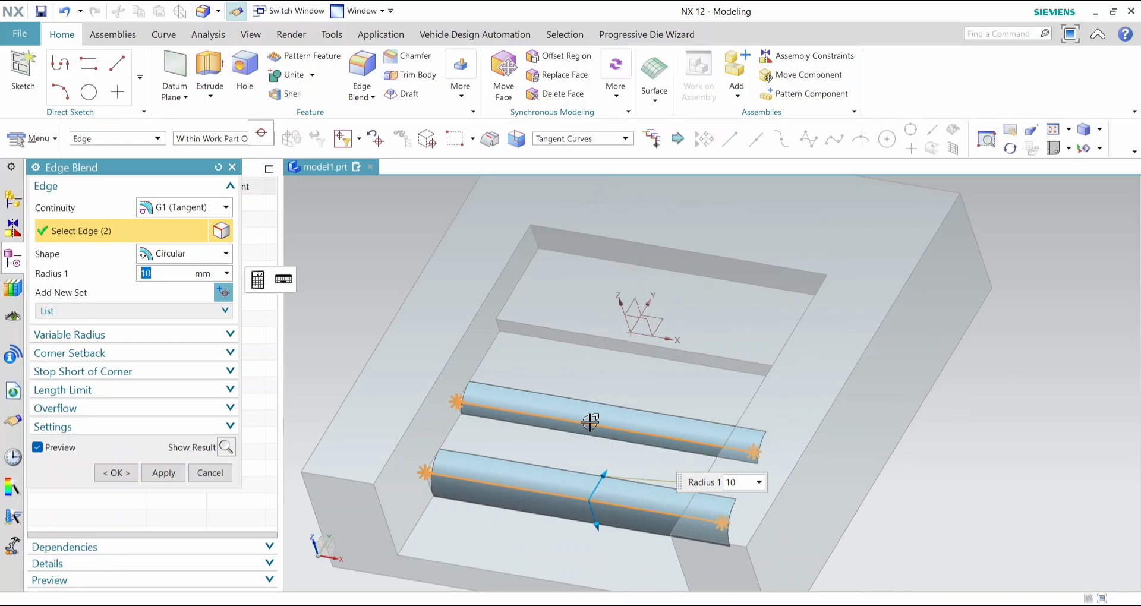
click(634, 345)
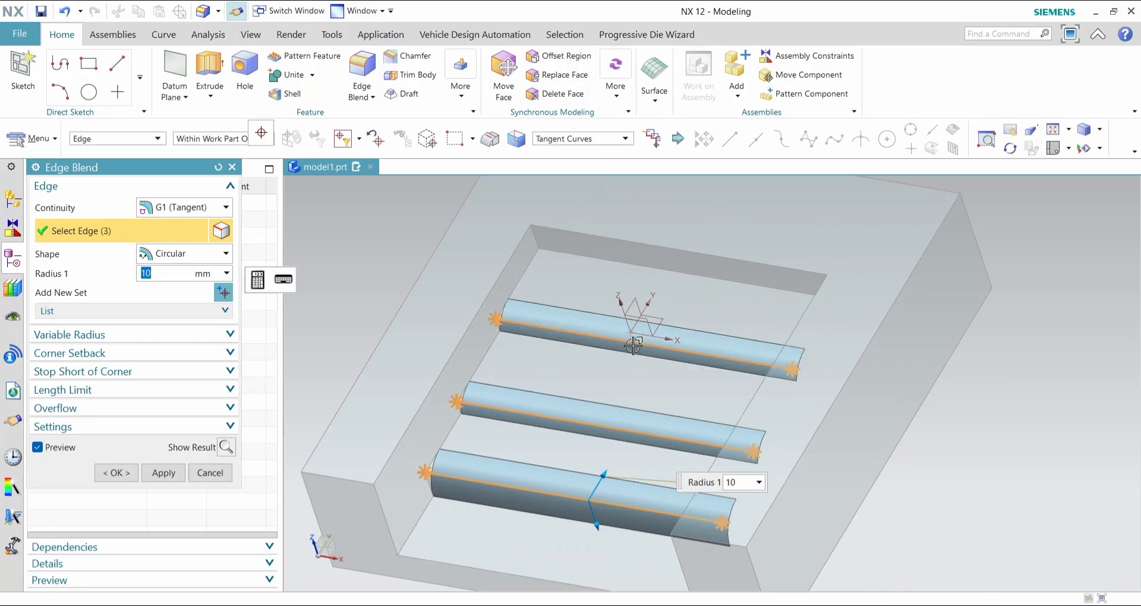
click(116, 473)
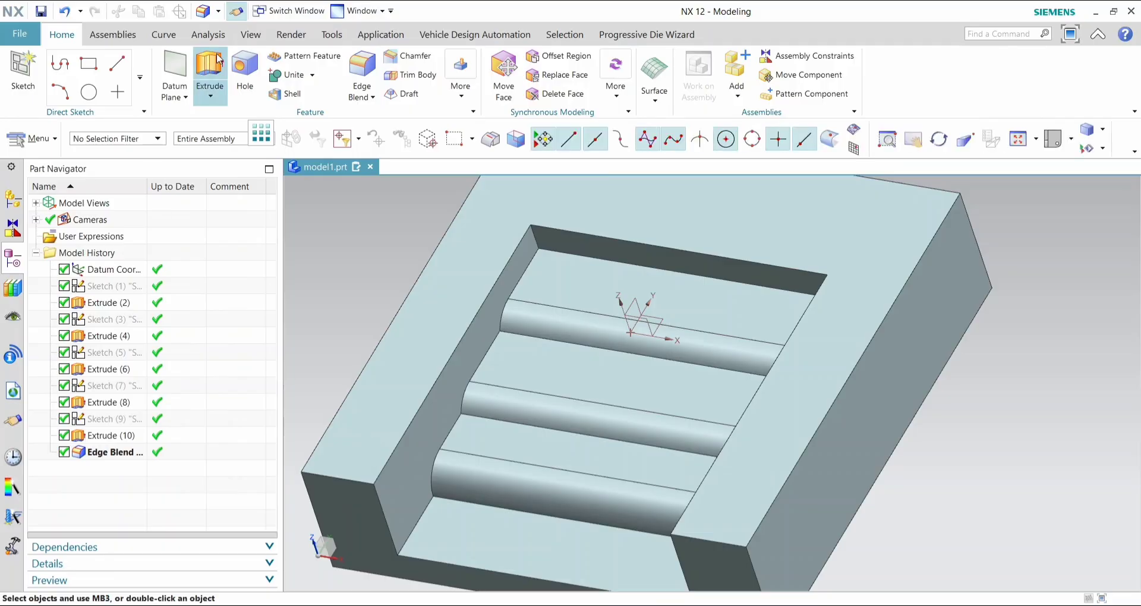
- Start a 7 mm radius edge blend along the stepped floor edges at the pocket's negative-X side wall
click(360, 76)
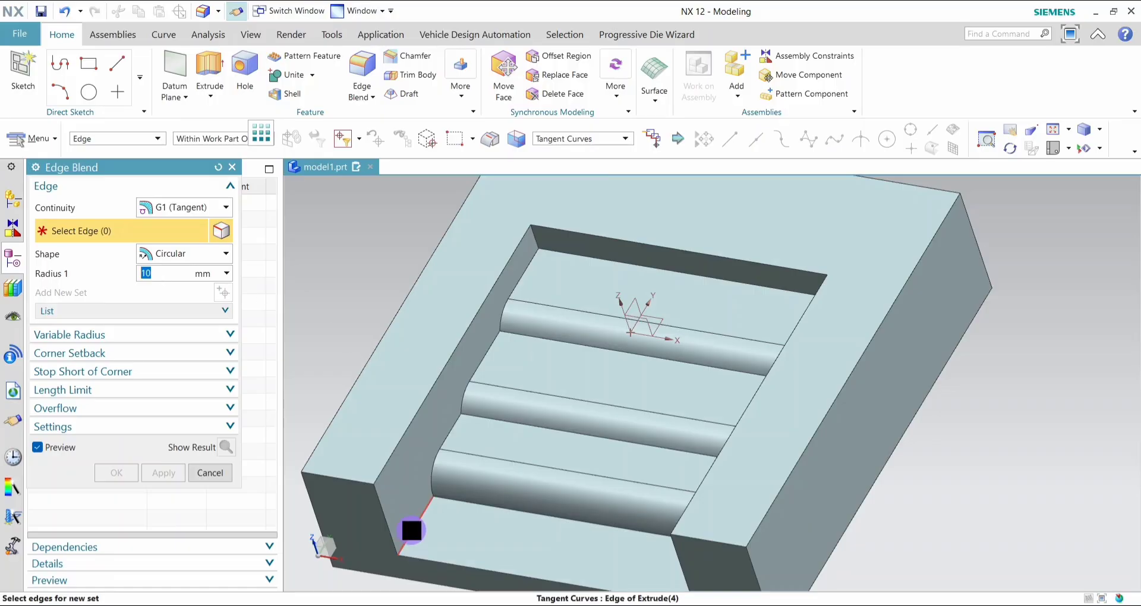
click(412, 529)
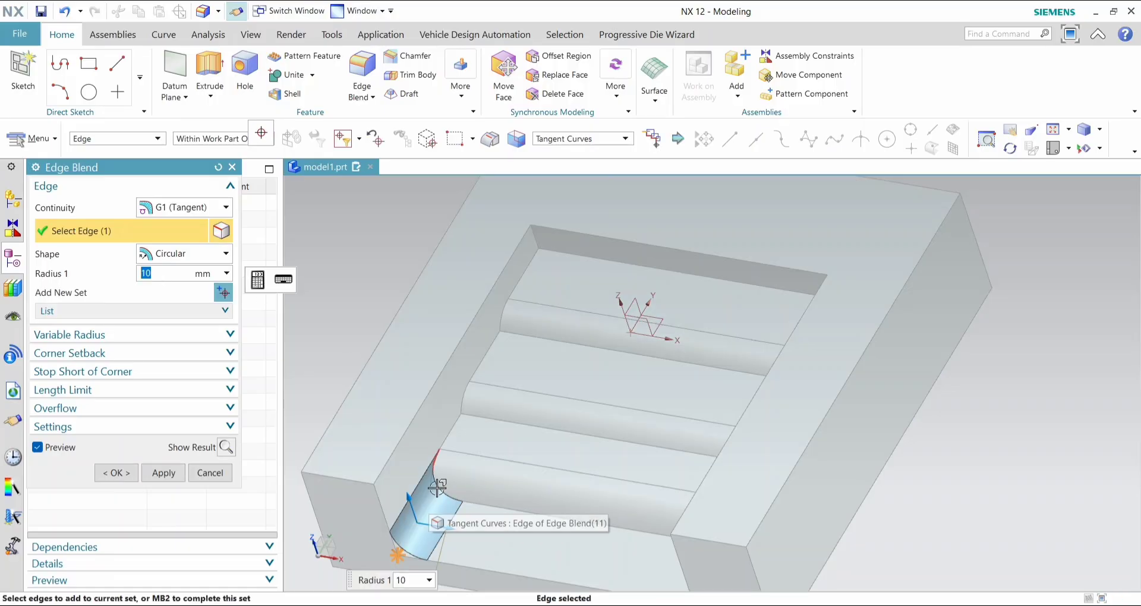
text(7)
key(Return)
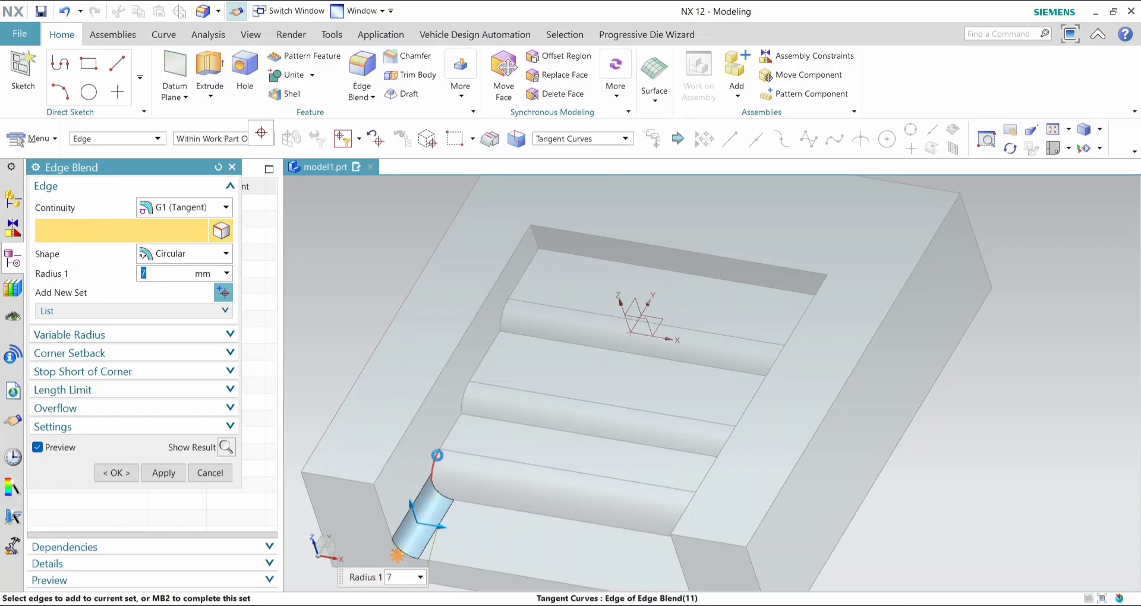
click(440, 456)
click(490, 347)
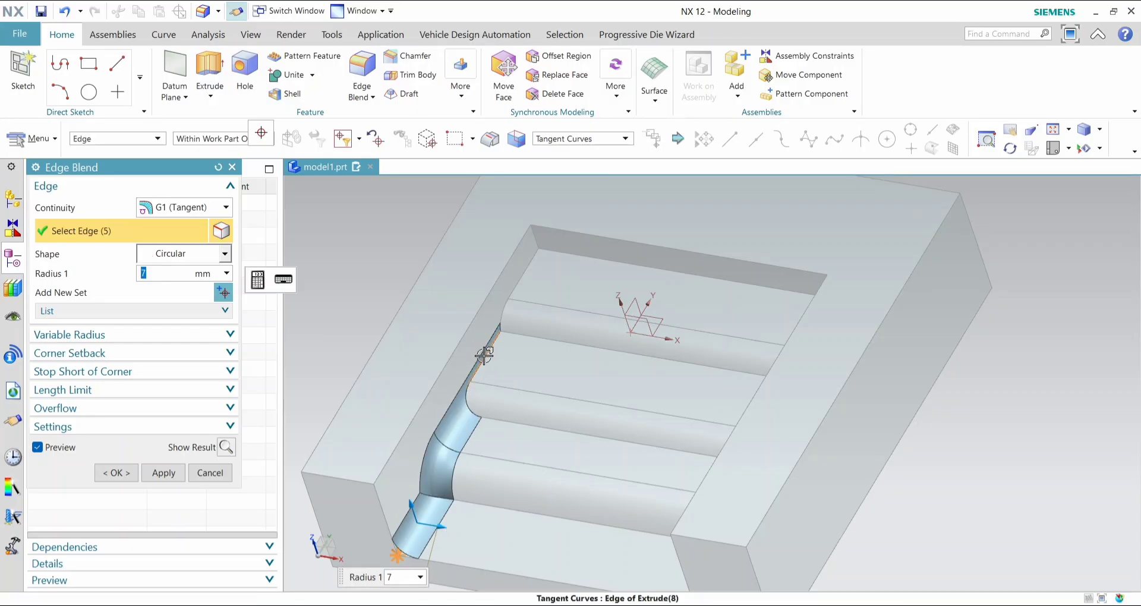
click(514, 291)
click(515, 290)
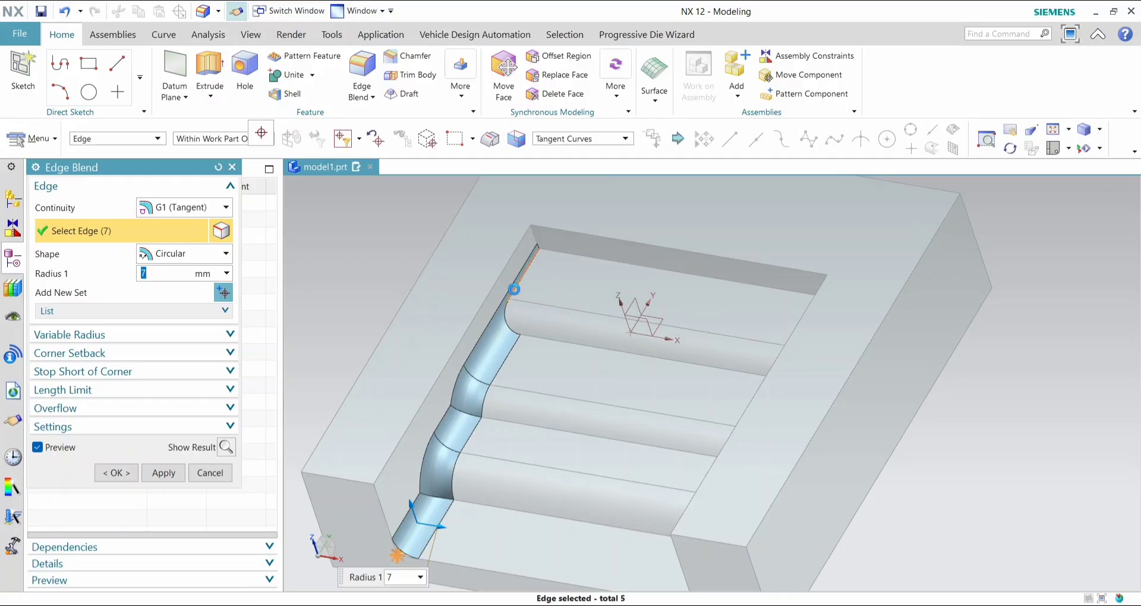
- Add the stepped floor edges at the pocket's positive-X side wall to the 7 mm blend and create it
middle_drag(592, 451, 790, 548)
click(872, 553)
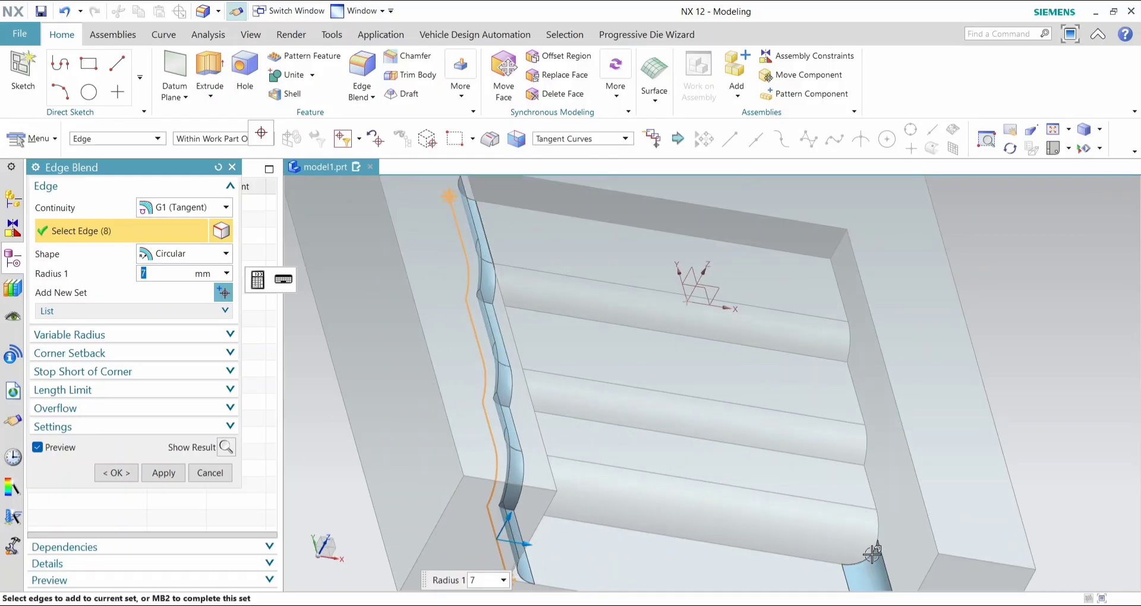
click(875, 498)
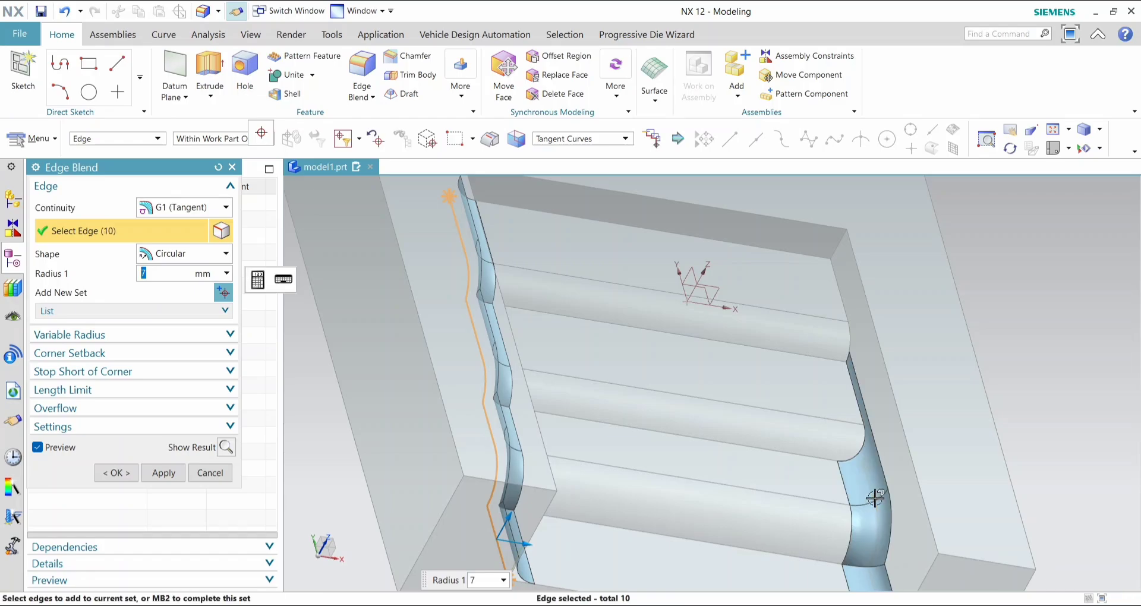
click(862, 417)
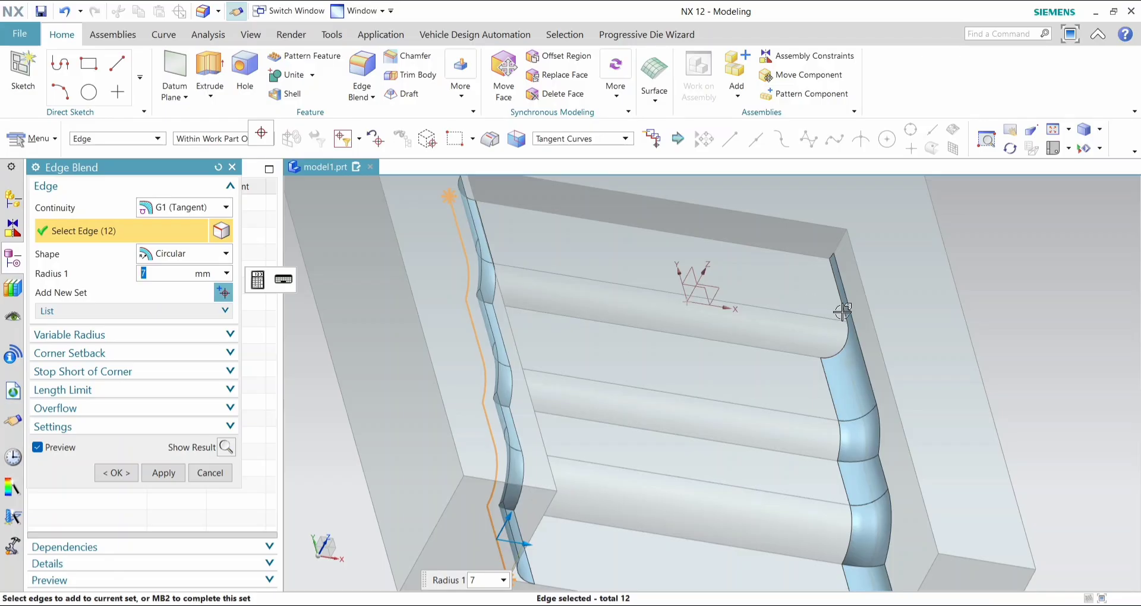
click(842, 310)
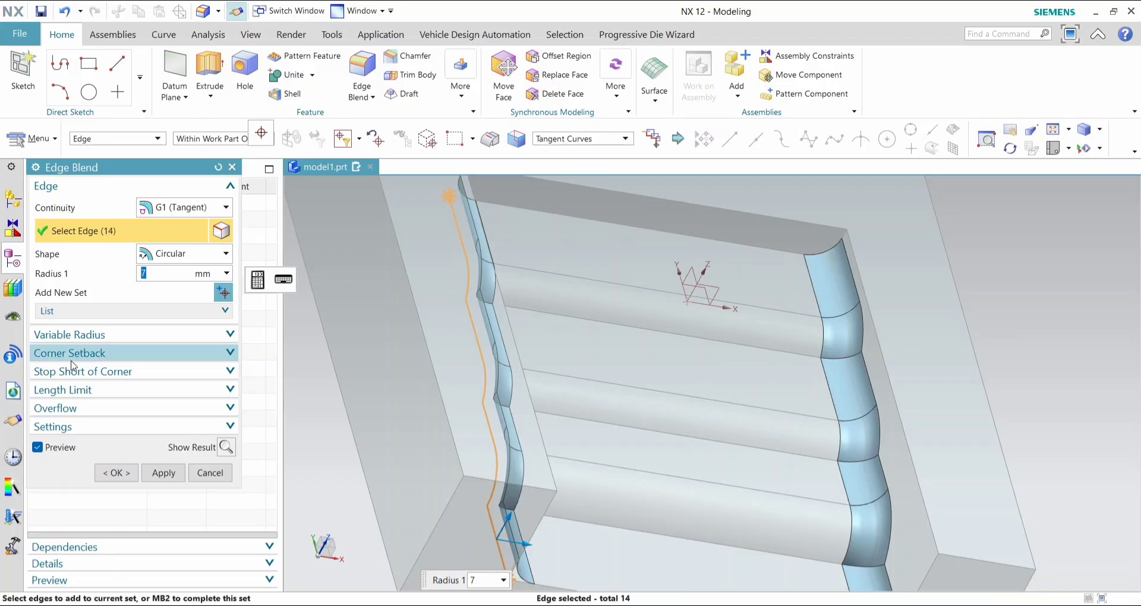
click(127, 472)
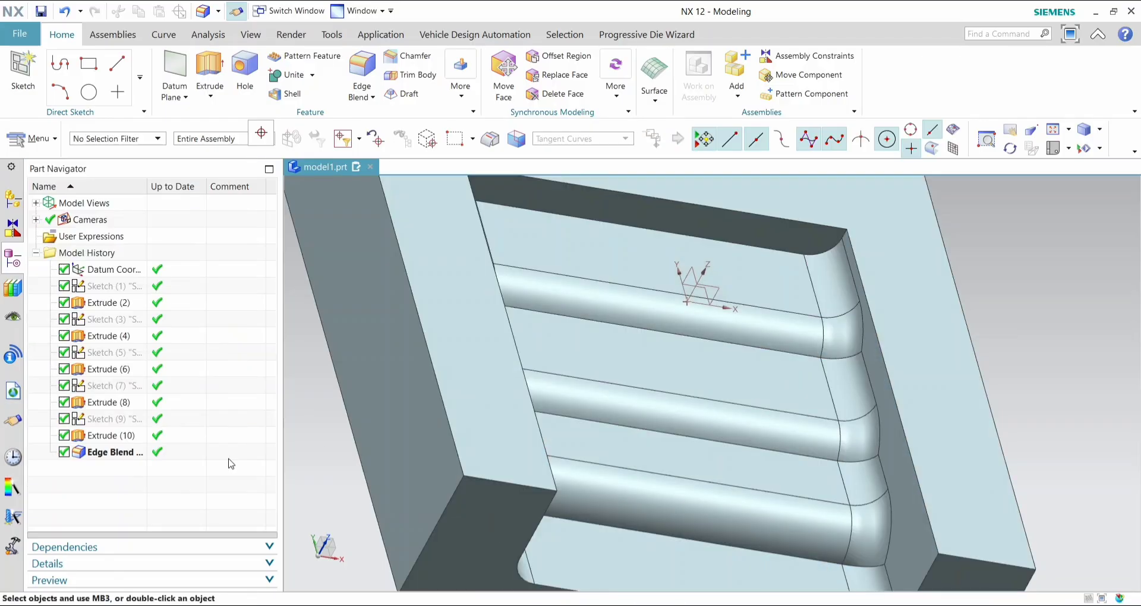
- Switch to Manufacturing with the cam_general configuration and mill_contour setup, and show the Geometry View of the operations
scroll(851, 287, down, 3)
scroll(795, 309, up, 3)
scroll(796, 333, down, 3)
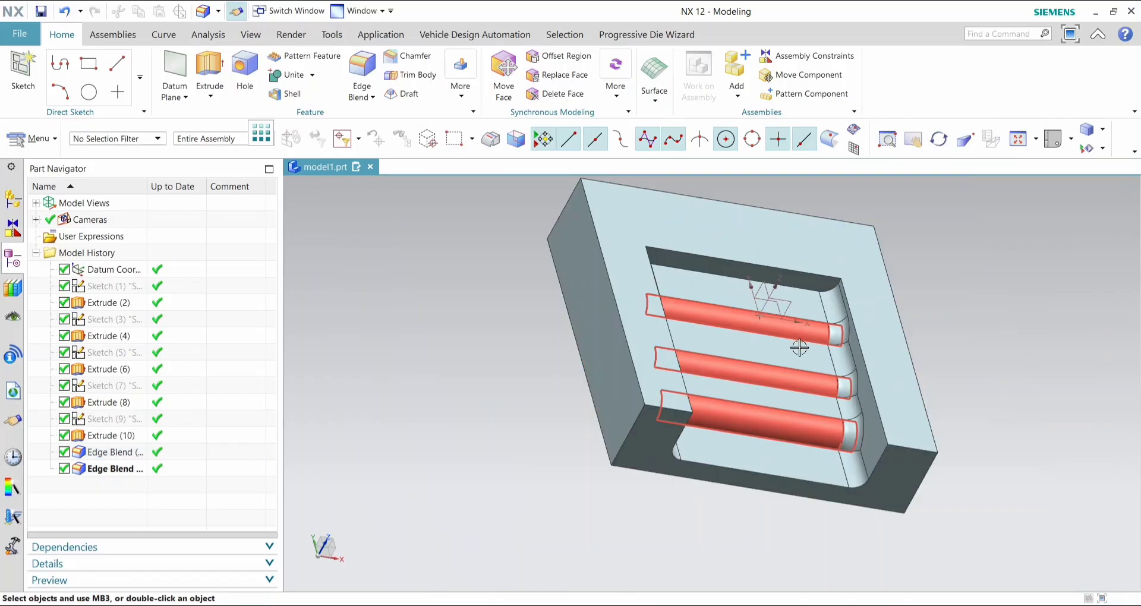
middle_drag(983, 376, 862, 356)
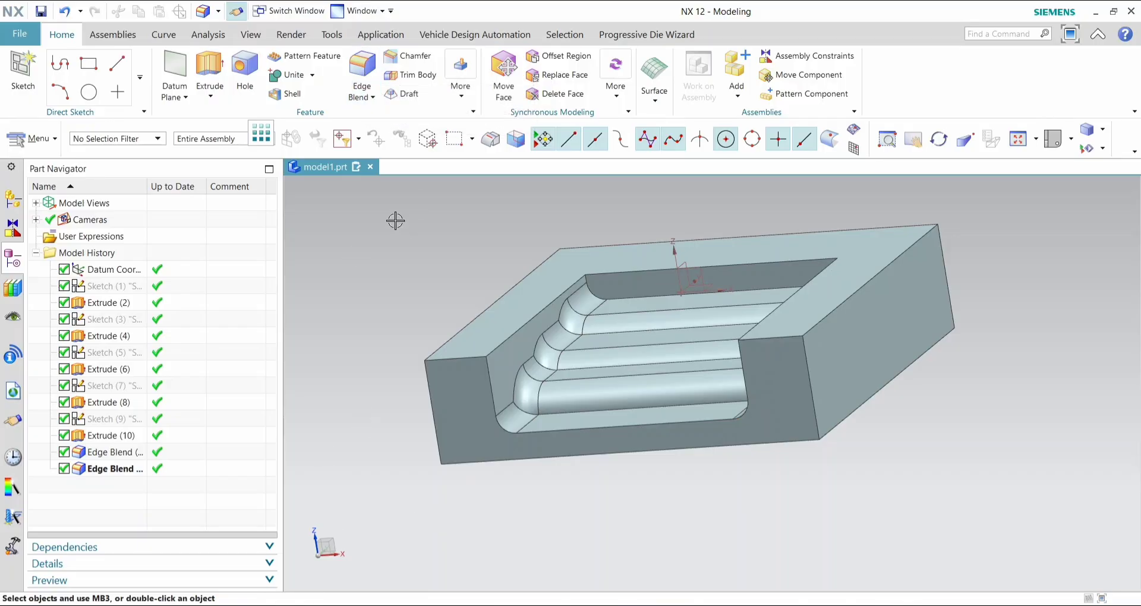
click(380, 34)
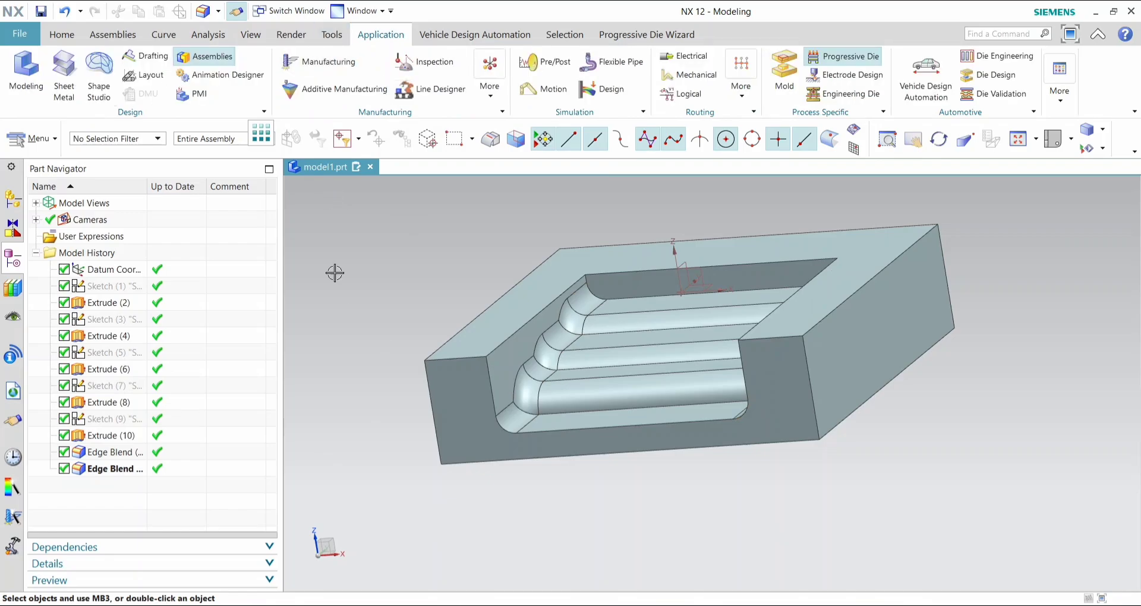
click(321, 55)
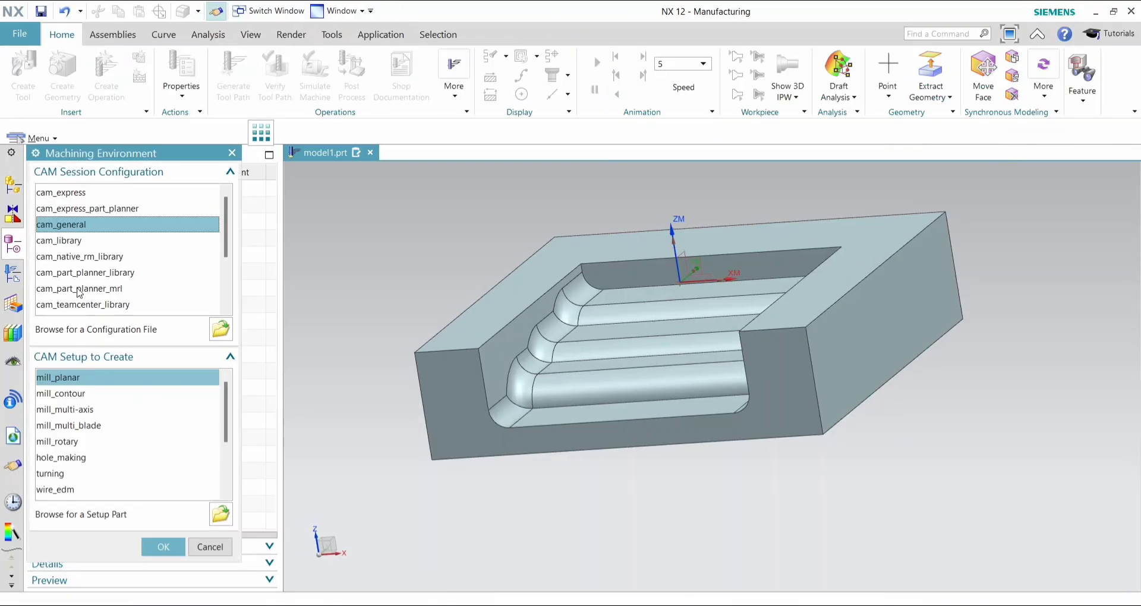
click(78, 393)
click(163, 547)
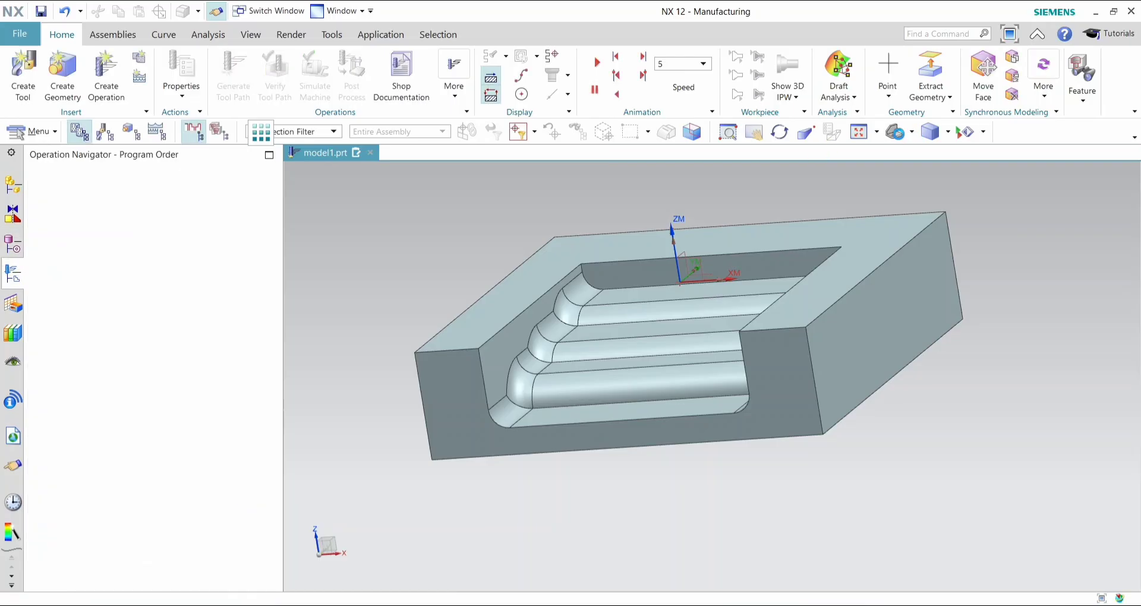
click(895, 132)
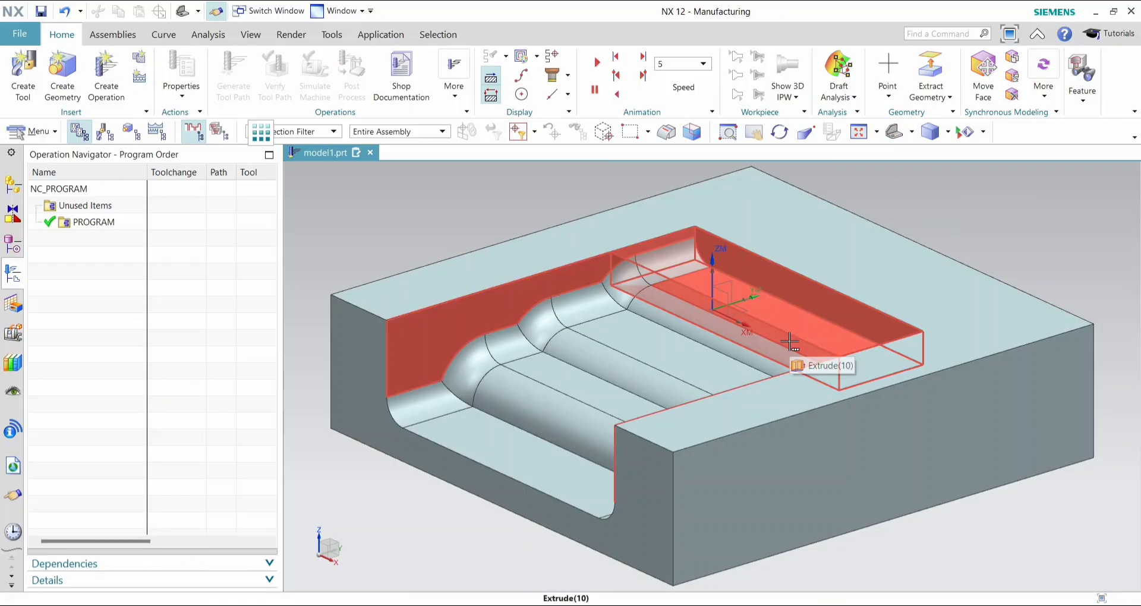
click(131, 134)
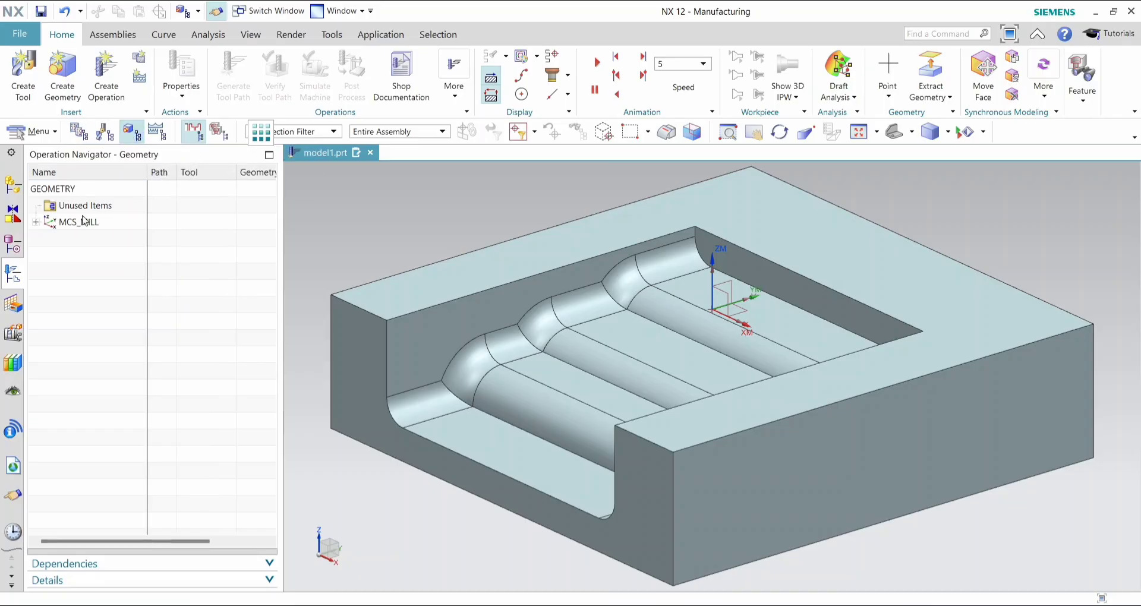
- Inspect the geometric properties at a point on the block's top face, using the Dynamic analysis type
click(29, 132)
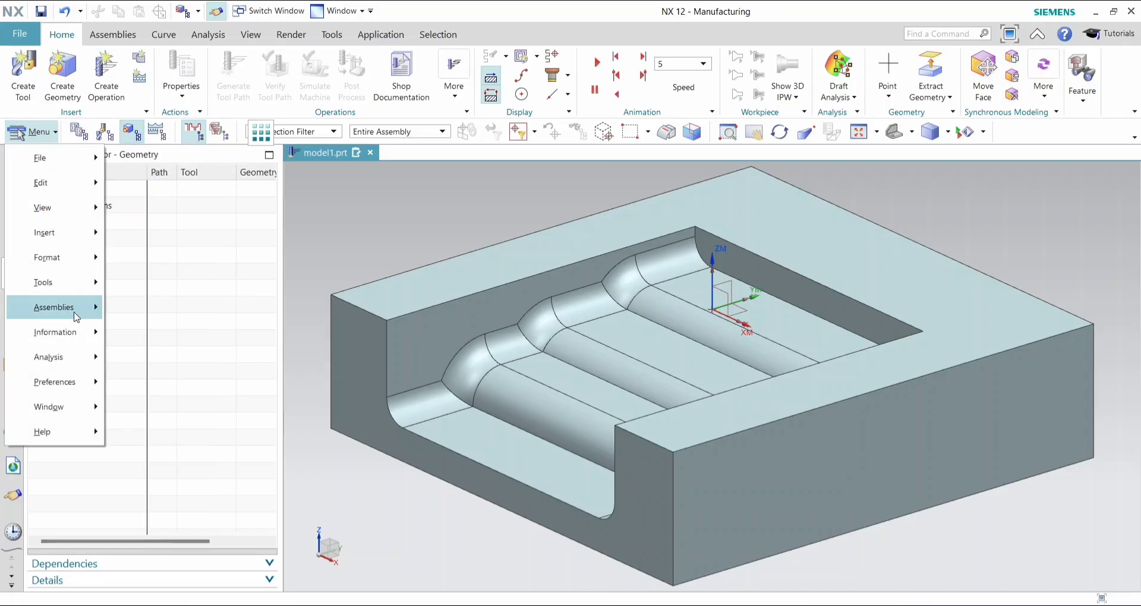
click(76, 357)
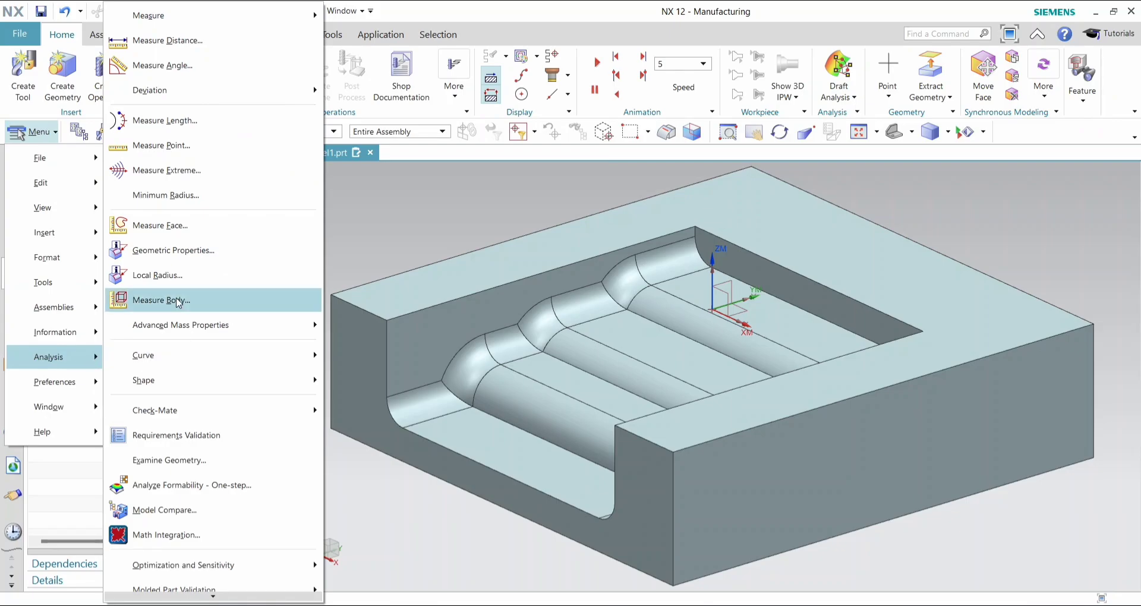
click(173, 261)
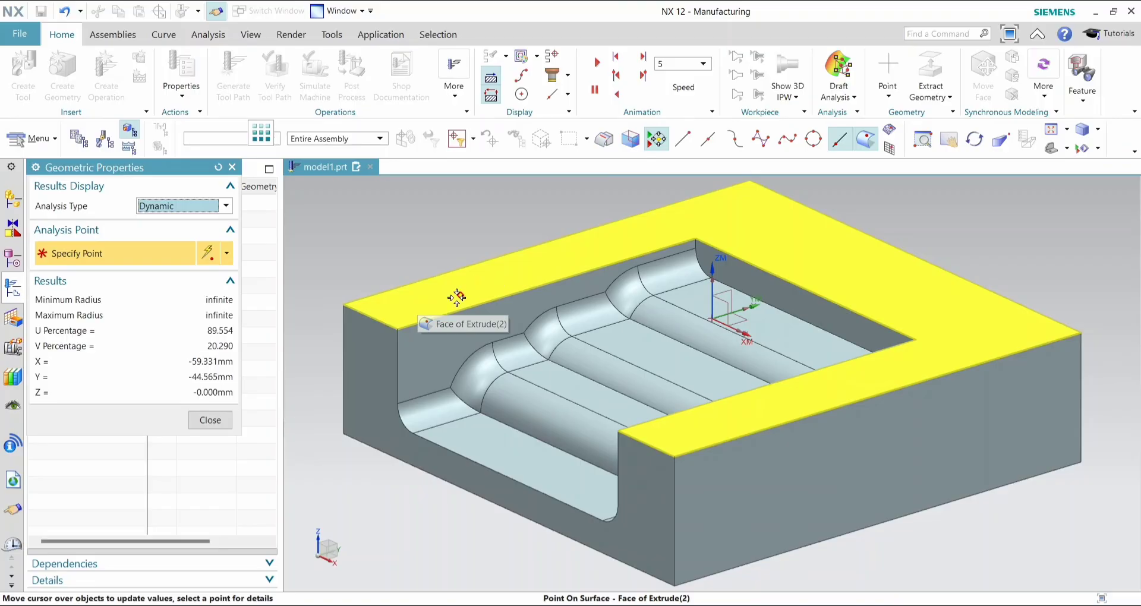
click(214, 420)
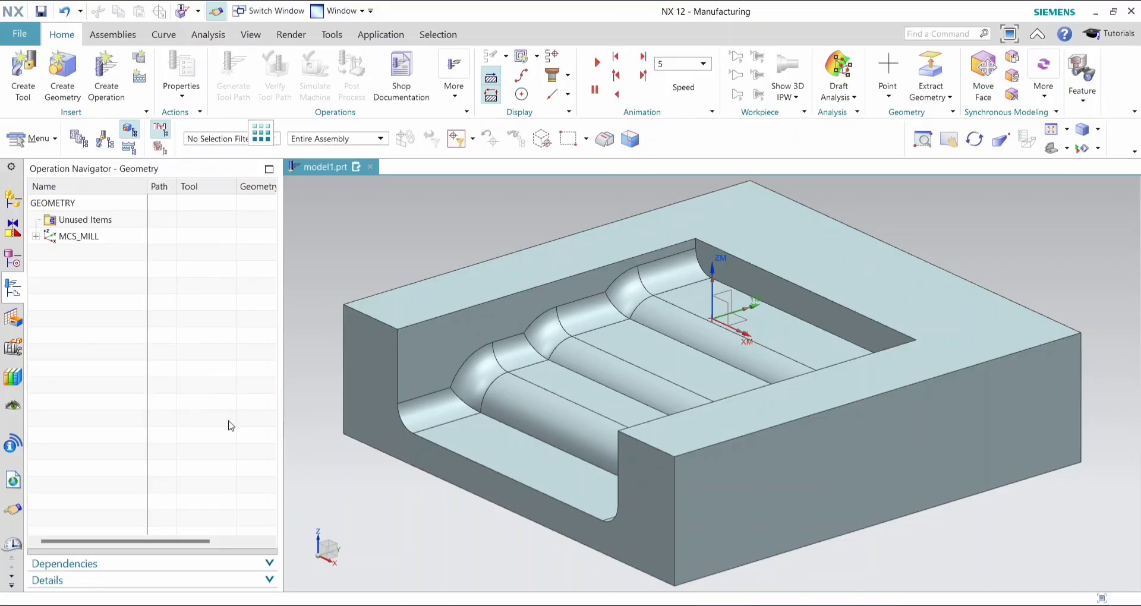
- Accept the MCS_MILL coordinate system at the origin with Automatic Plane clearance, 10 mm safe distance and +Z of MCS tool axis
click(75, 224)
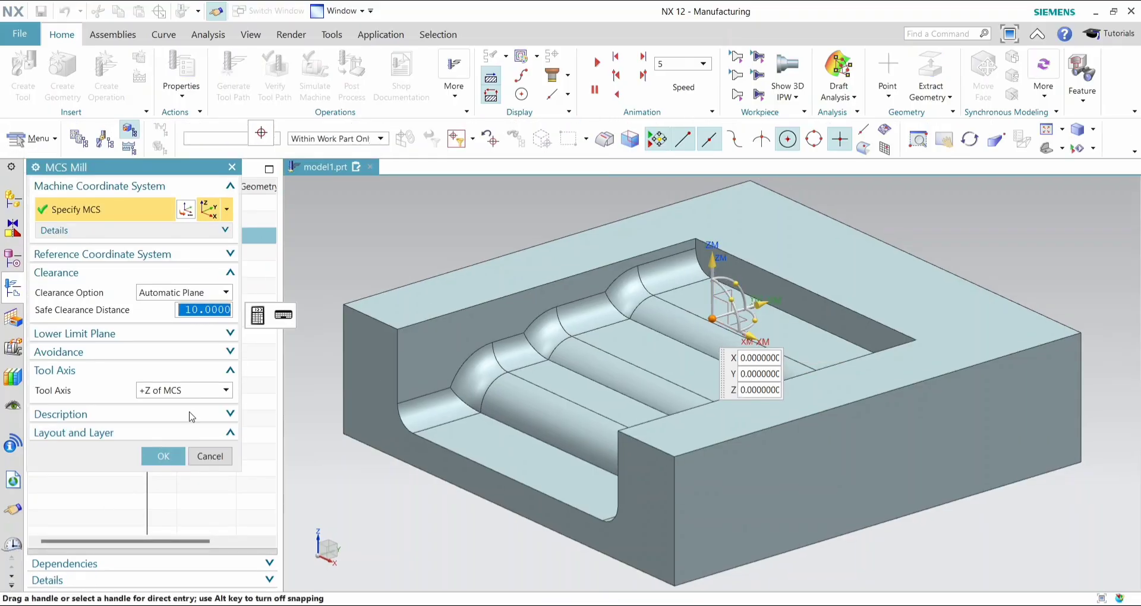
click(164, 438)
click(163, 538)
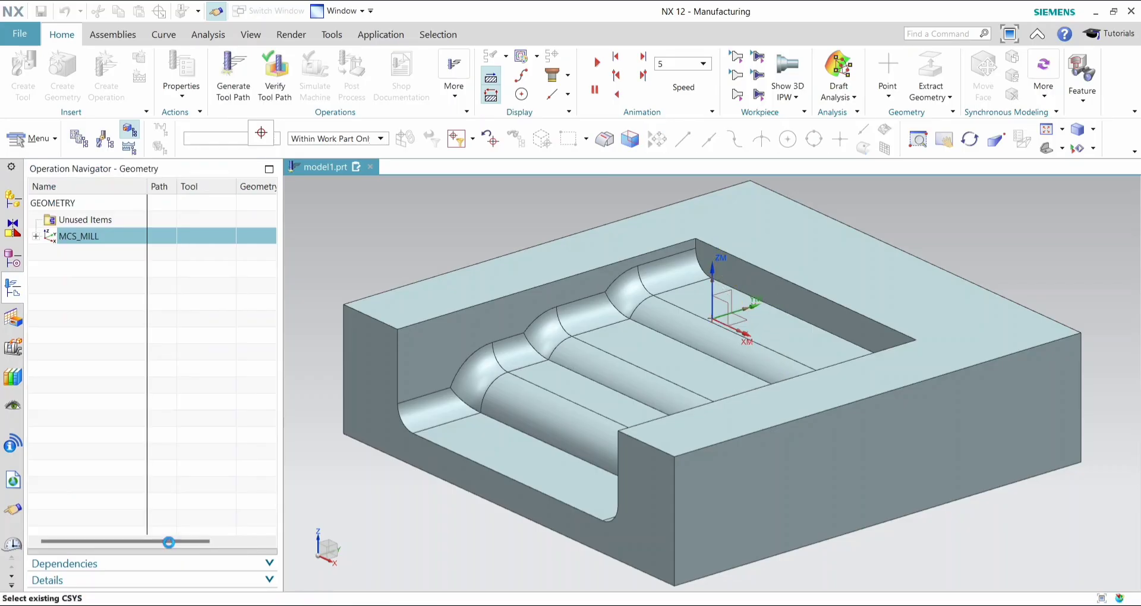
- Open the WORKPIECE under MCS_MILL and specify the pocketed block body as its part geometry
click(36, 223)
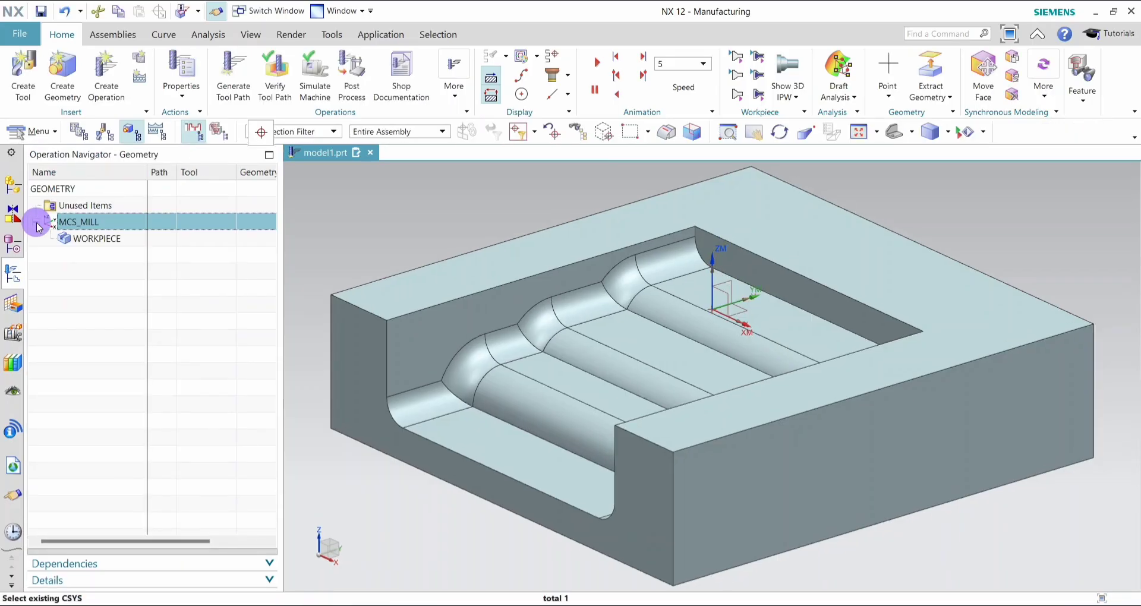
double_click(89, 238)
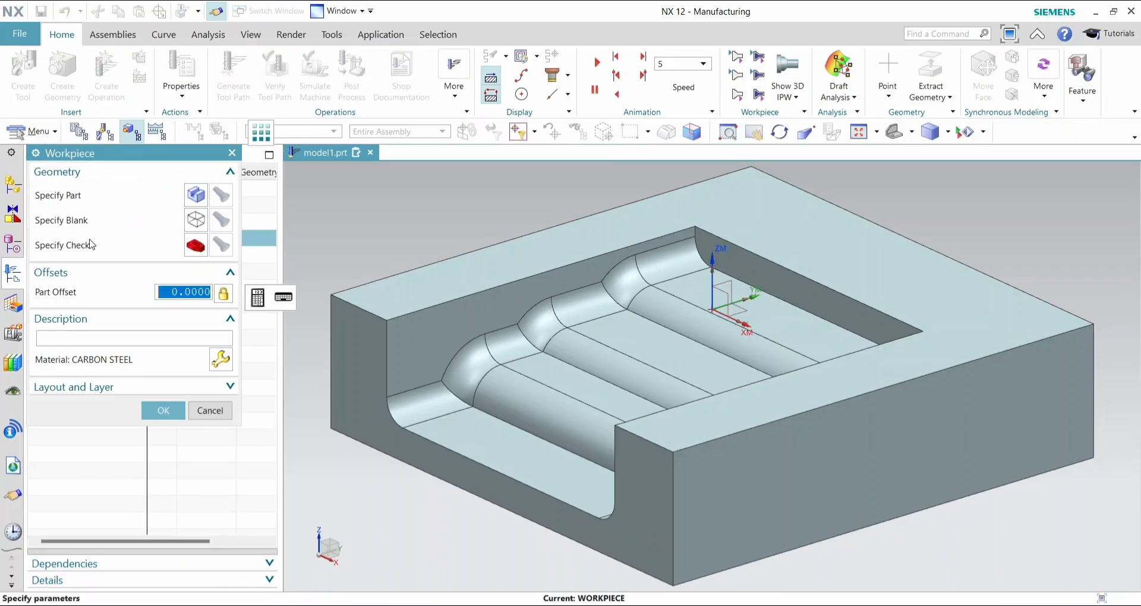
click(197, 194)
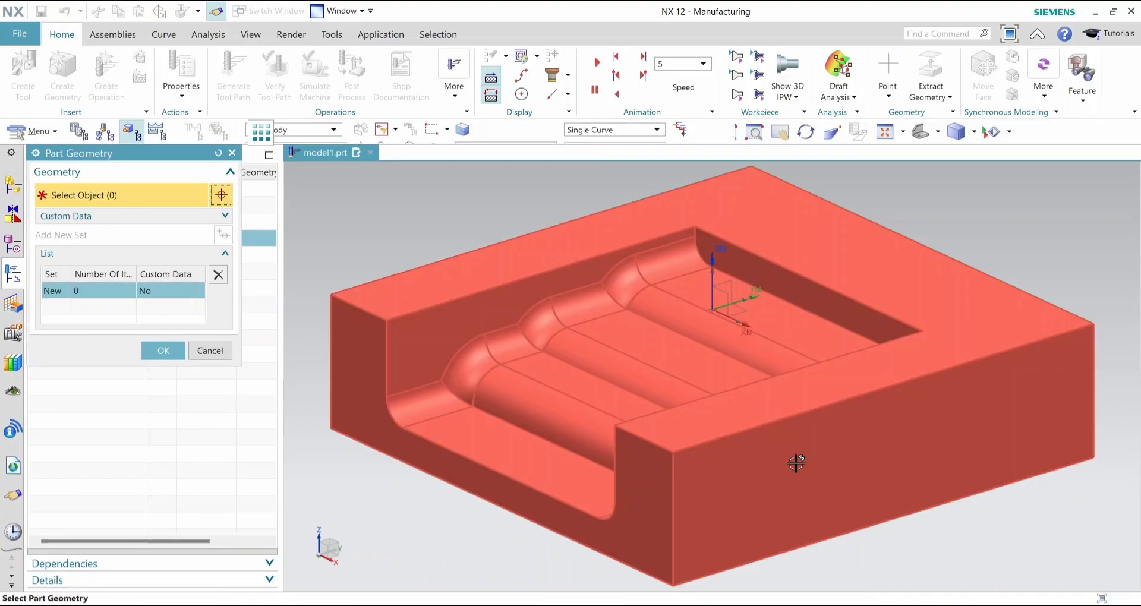
click(757, 462)
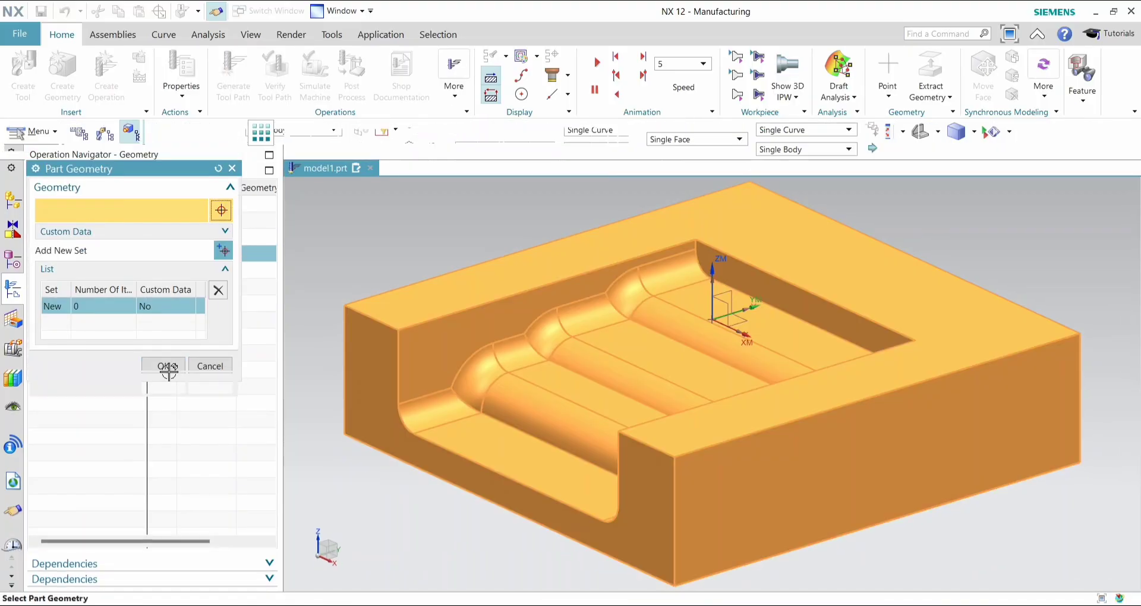
click(166, 386)
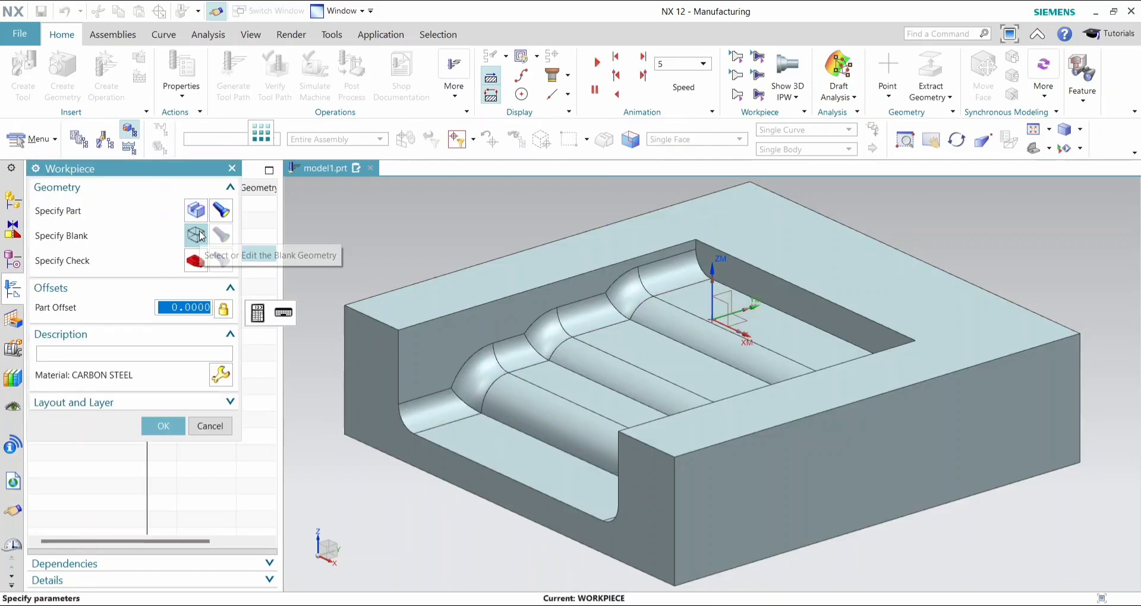
- Specify the workpiece blank as a Bounding Block with zero offsets on all sides and save the workpiece
click(199, 232)
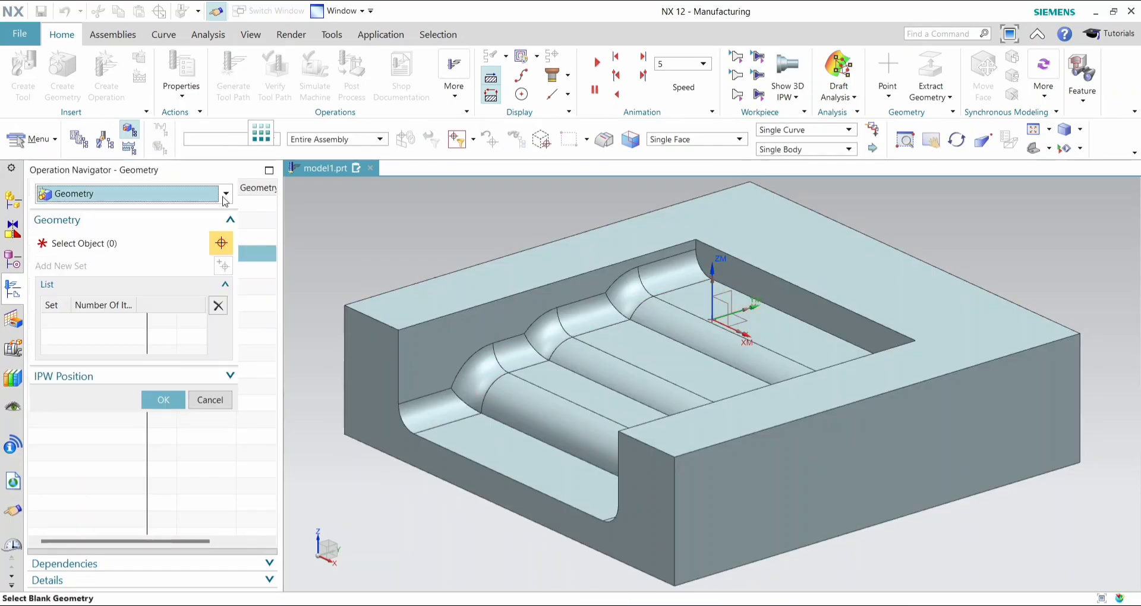
click(224, 193)
click(117, 250)
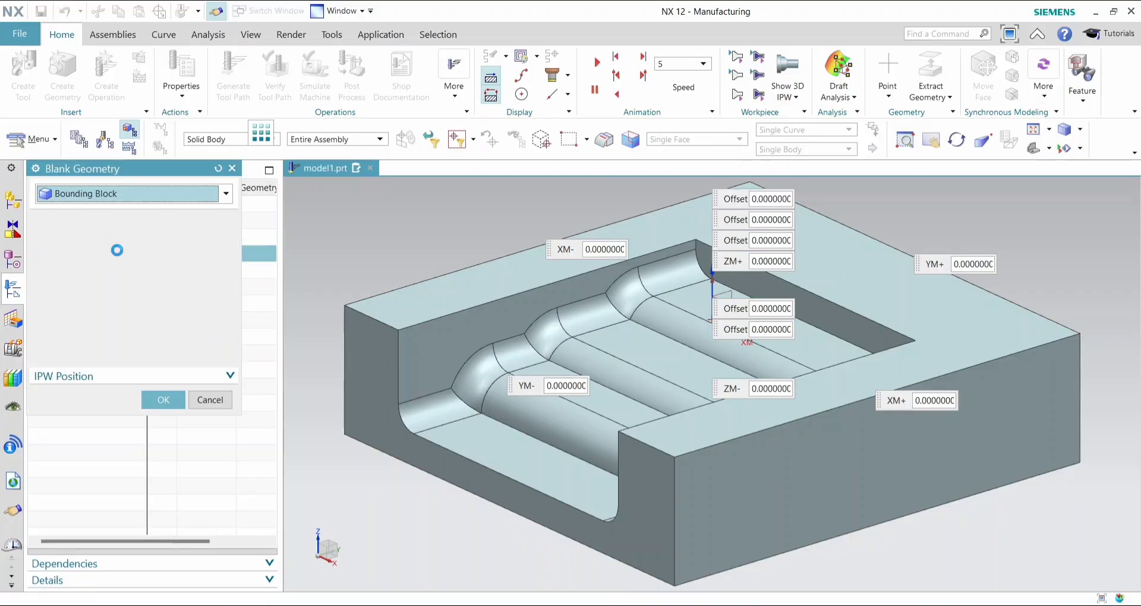
click(164, 340)
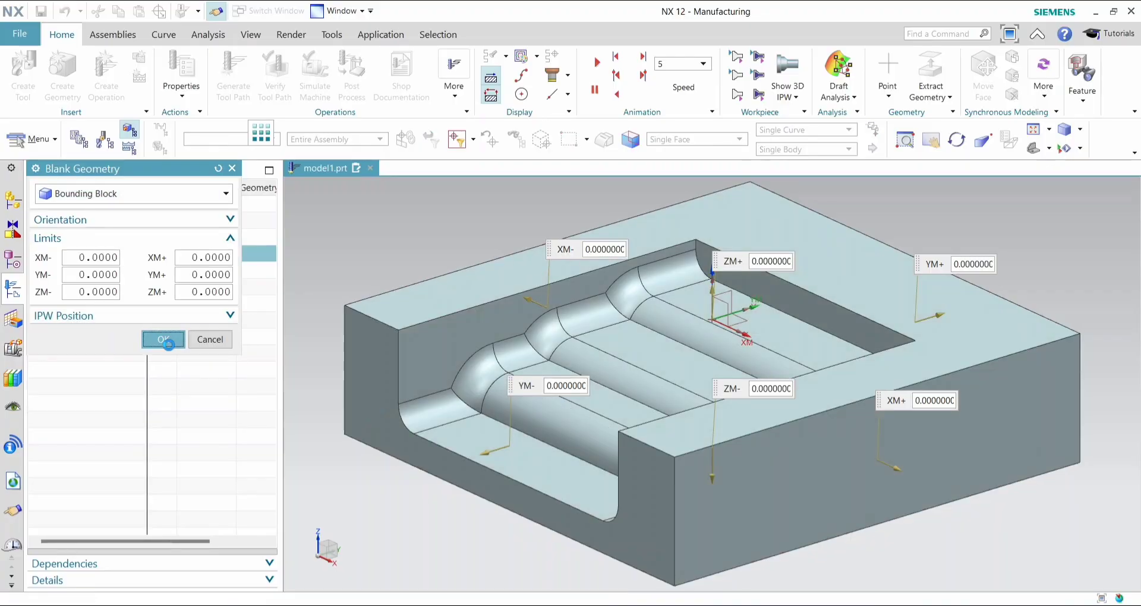
click(162, 427)
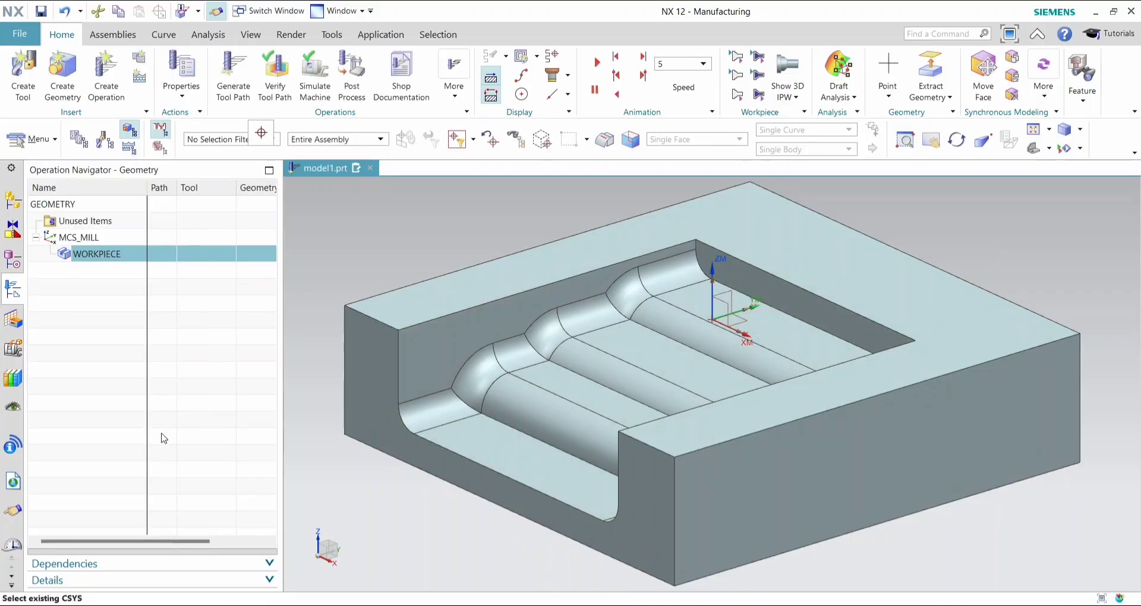
- Insert a mill_contour operation of the Contour Surface Area subtype under the WORKPIECE
right_click(141, 239)
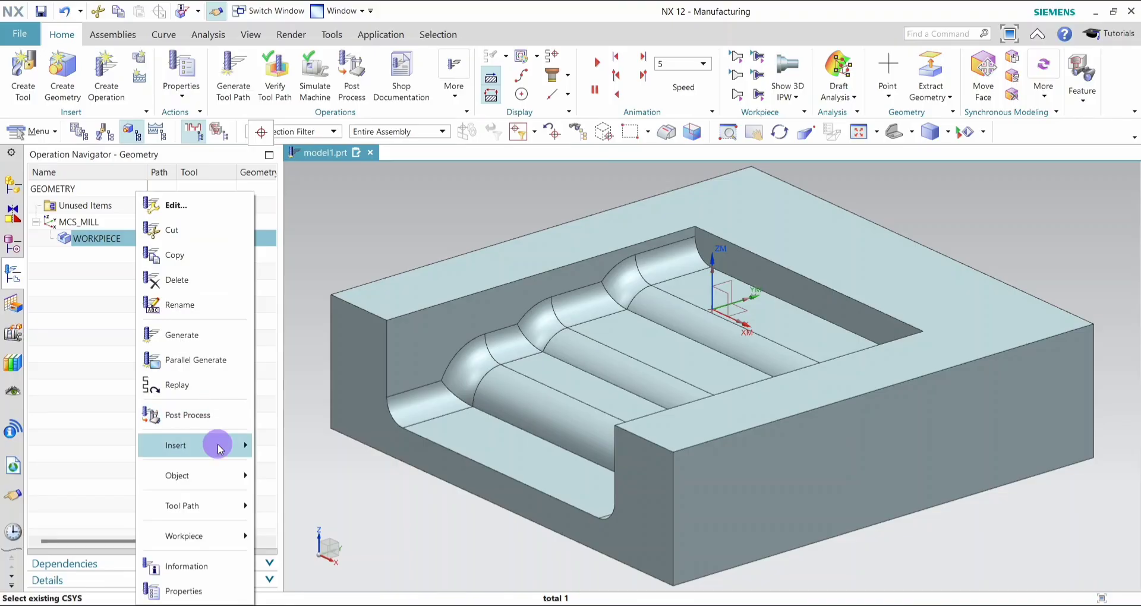
mouse_move(216, 445)
click(284, 444)
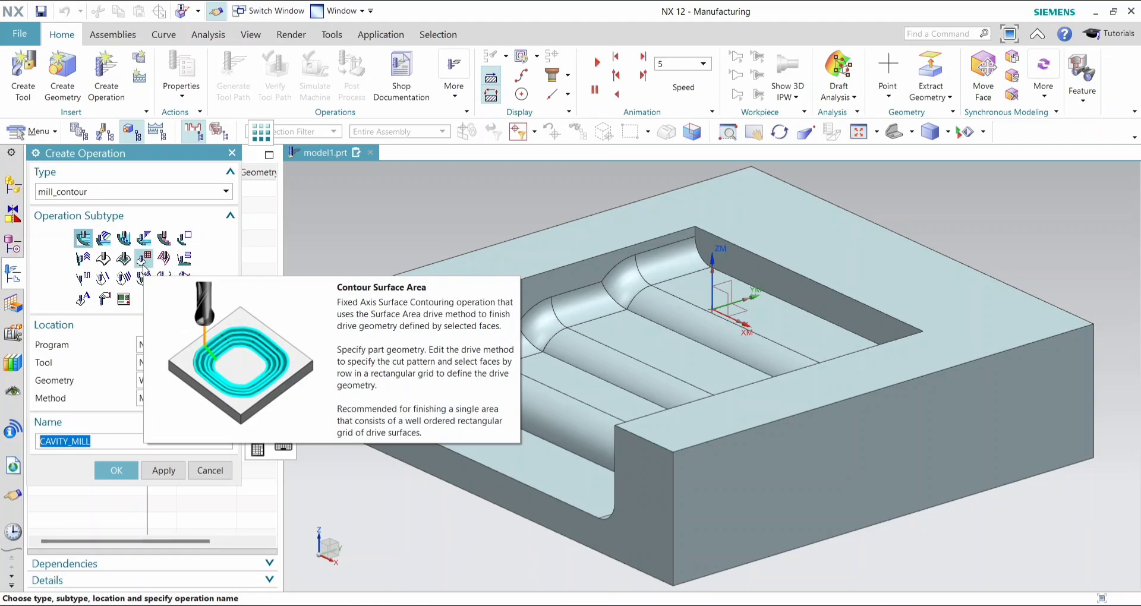
click(144, 259)
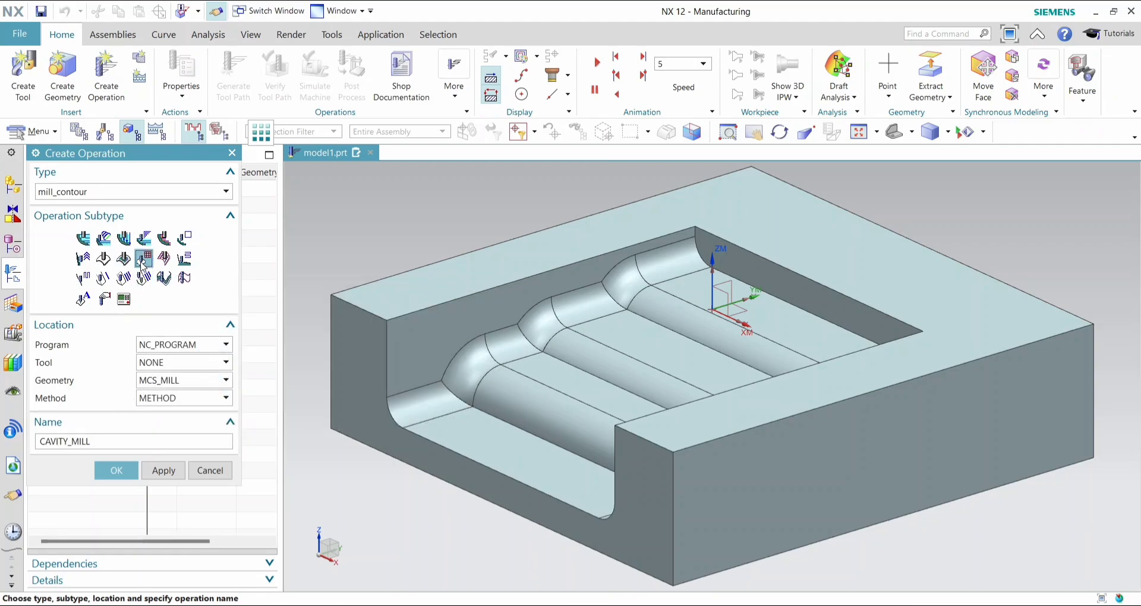
click(116, 470)
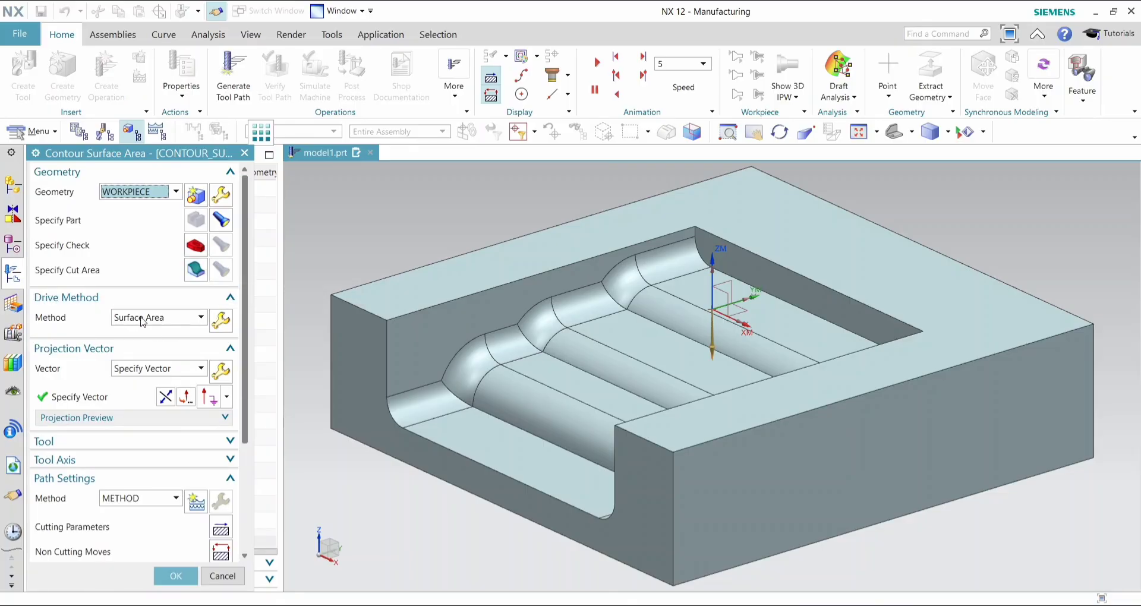
- Choose Surface Area as the operation's drive method and open its drive settings
click(184, 322)
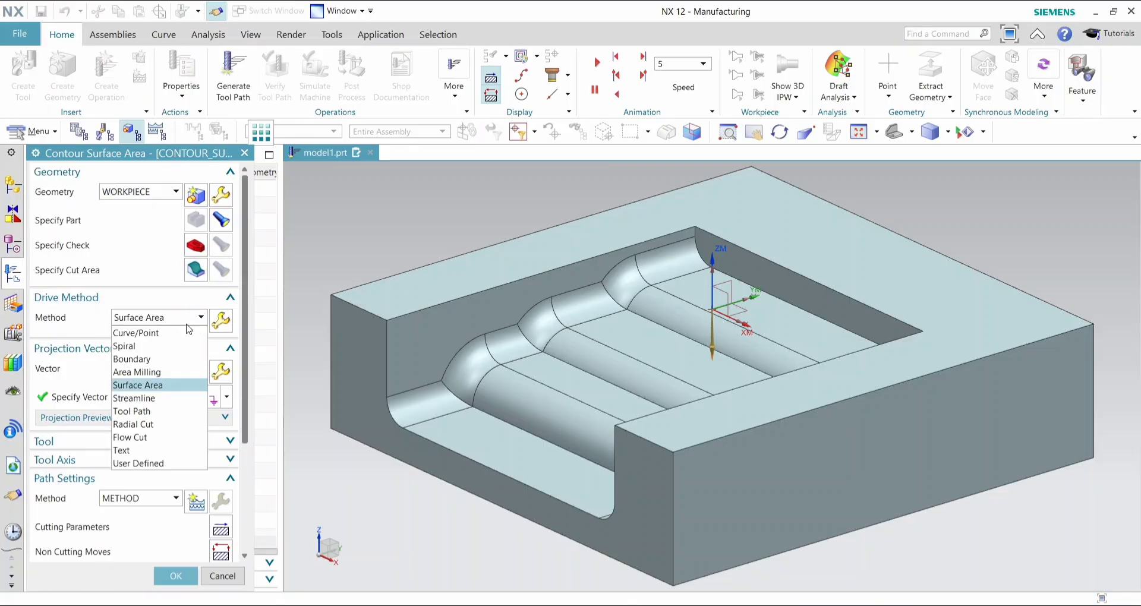
click(151, 383)
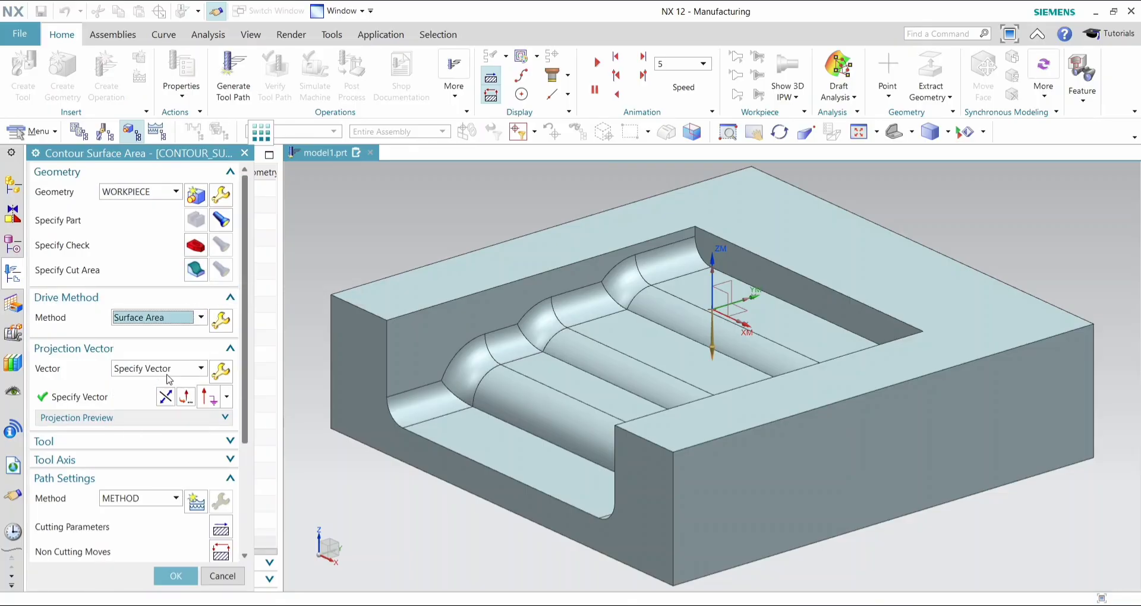
click(219, 322)
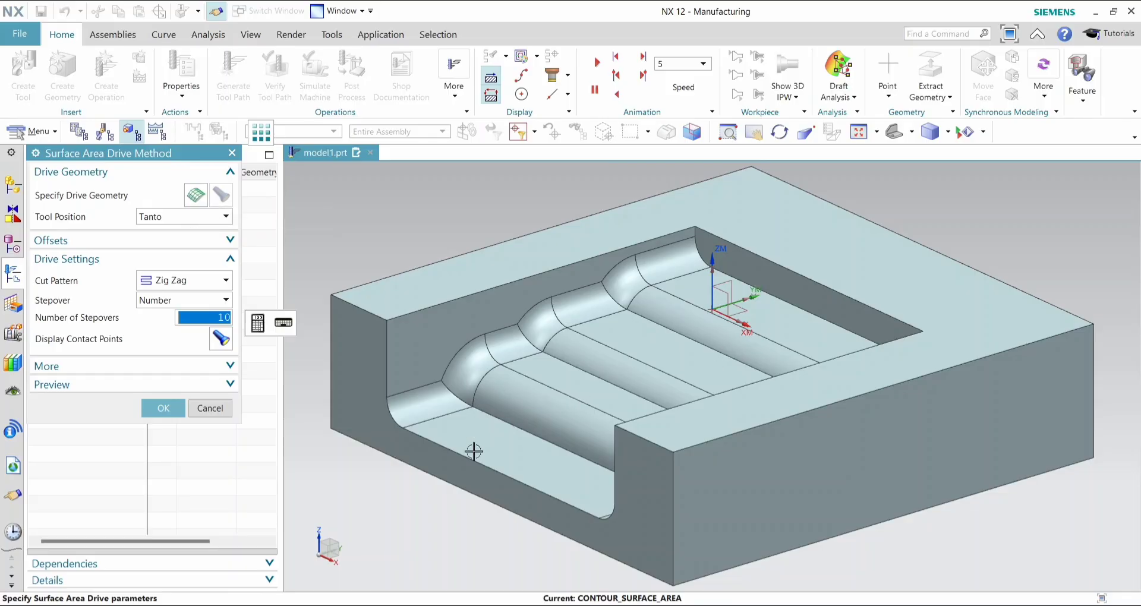
- Specify the drive geometry as the adjacent floor and convex blend faces from the lowest pocket floor up to the highest step's blend
click(201, 199)
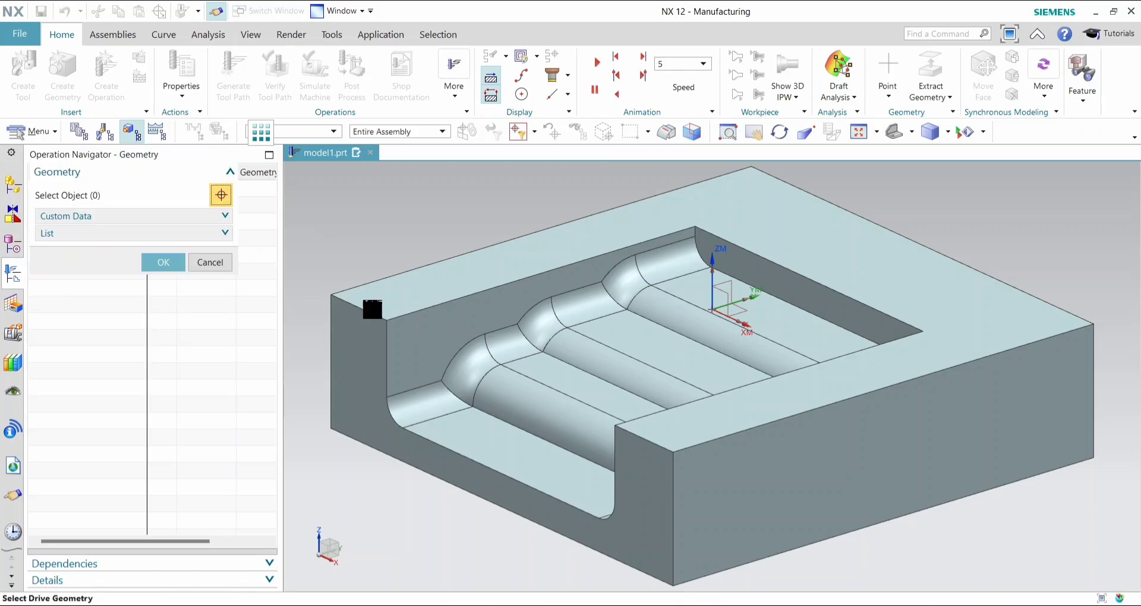
click(492, 450)
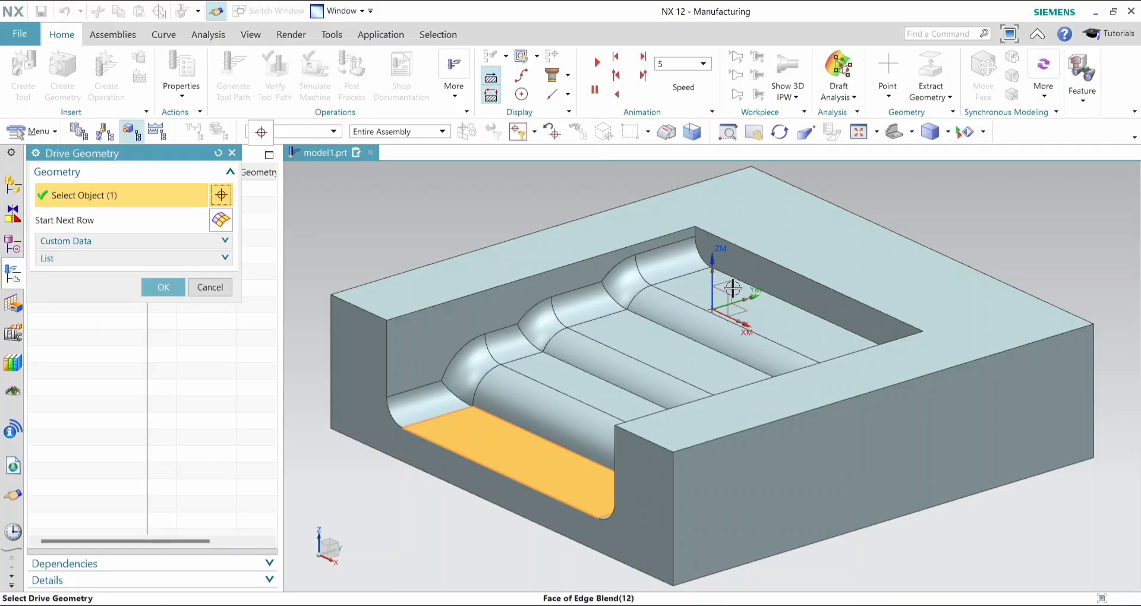
click(576, 385)
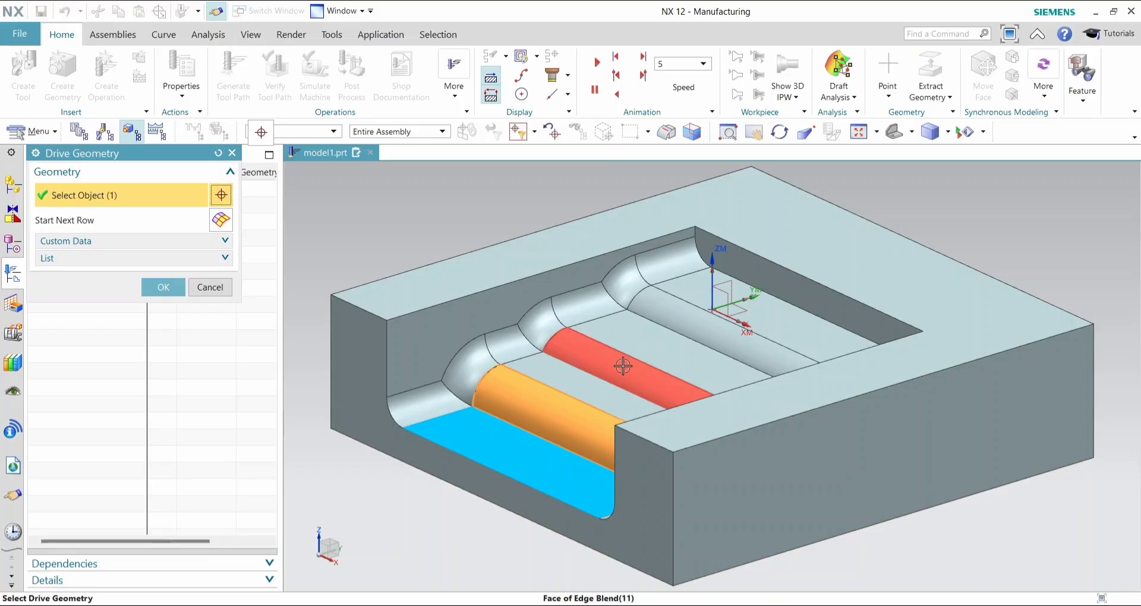
click(591, 396)
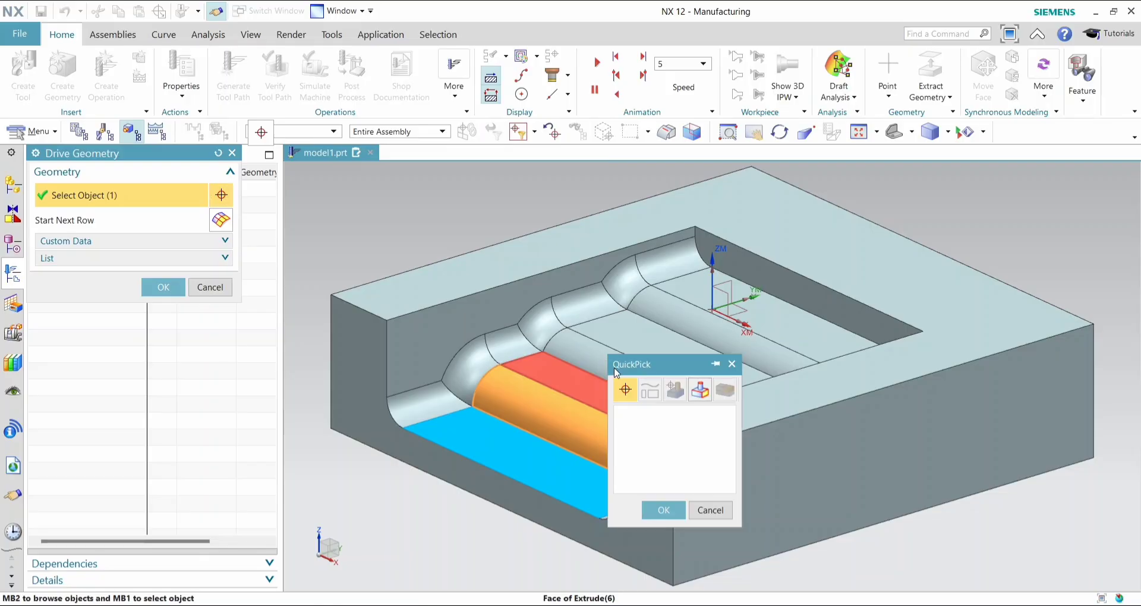
click(642, 410)
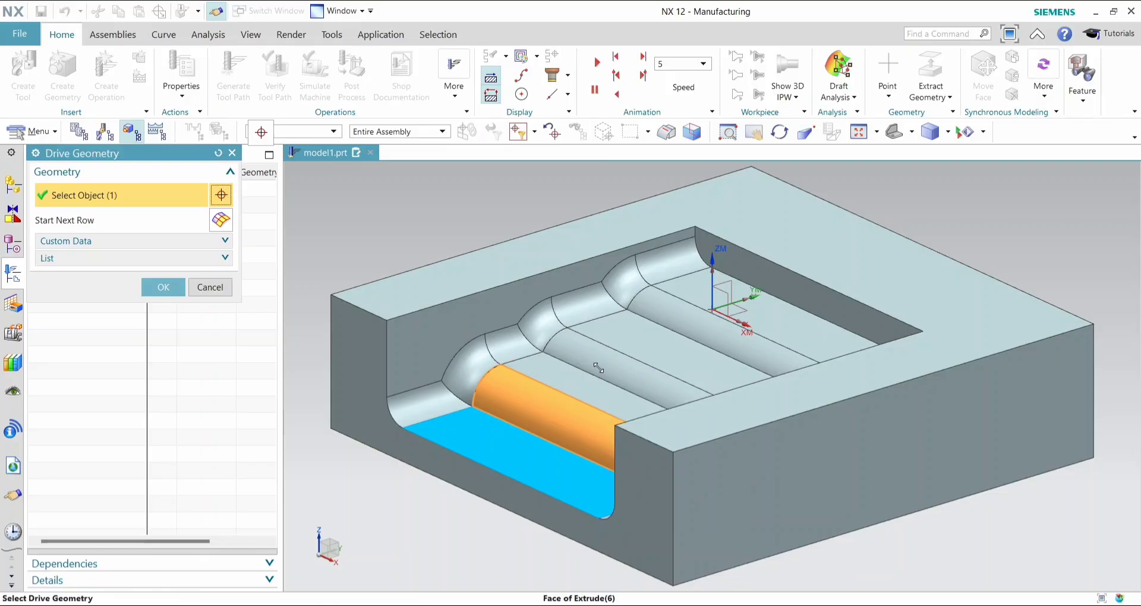
click(631, 355)
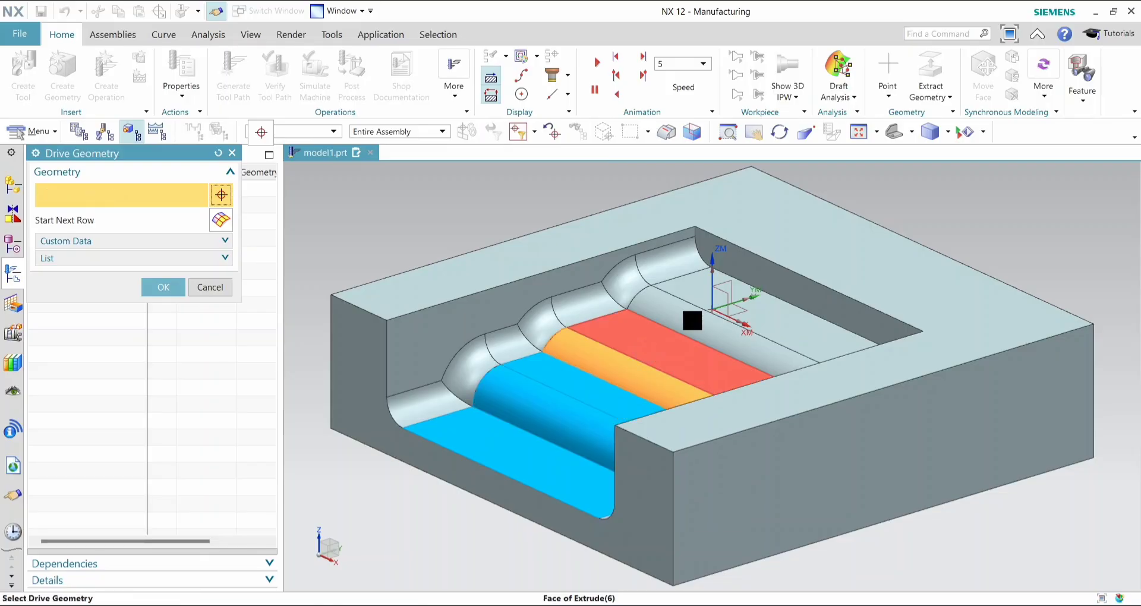
click(693, 321)
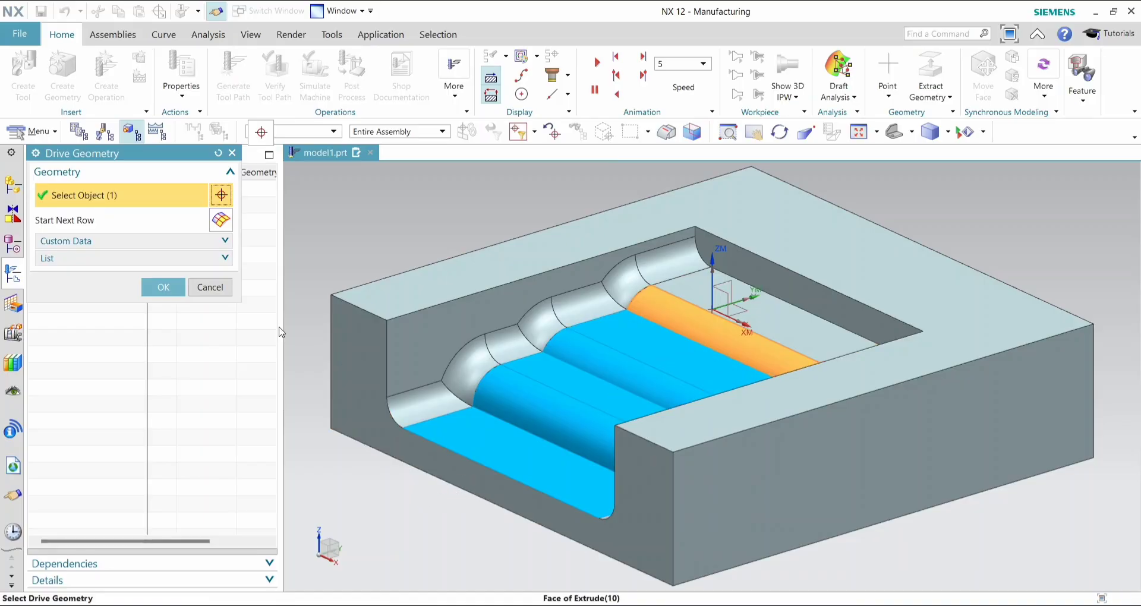
click(163, 288)
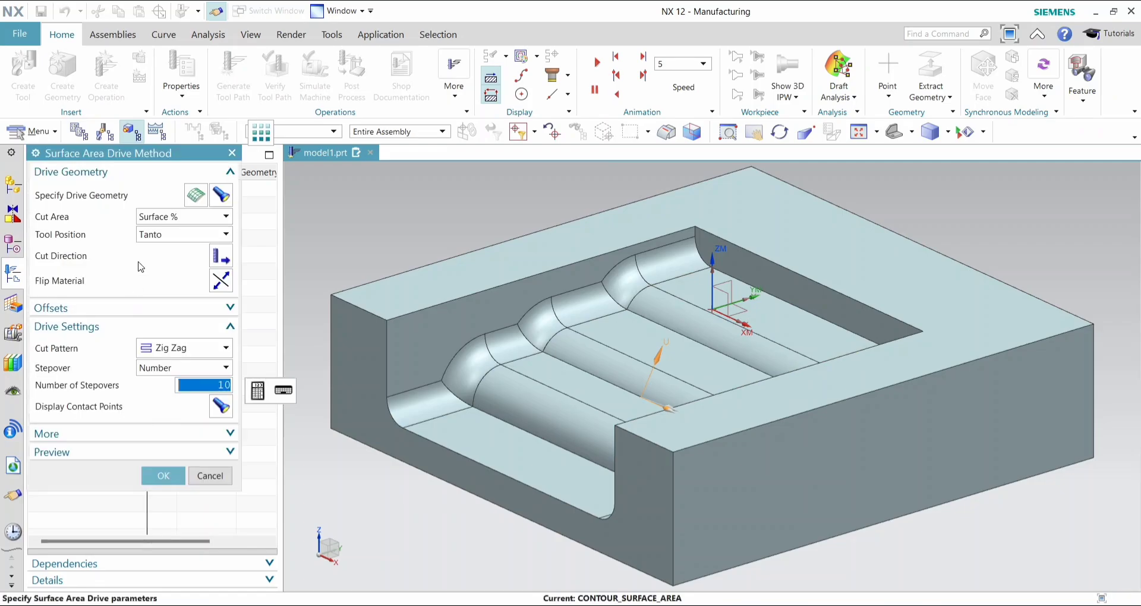
- Add the highest pocket floor face to the drive geometry after the last blend face
click(193, 199)
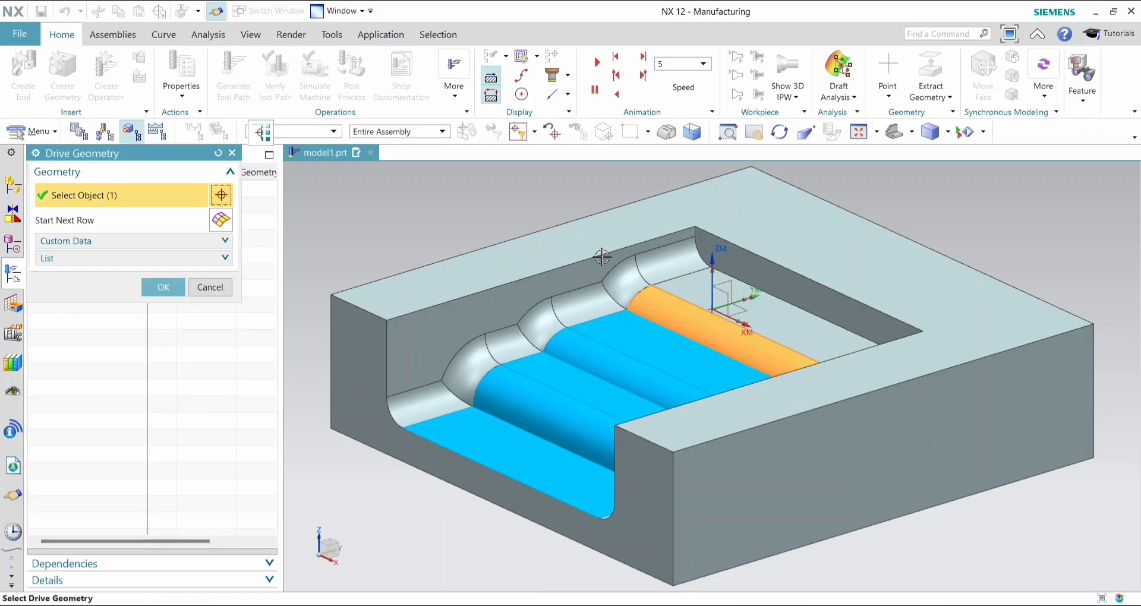
click(768, 316)
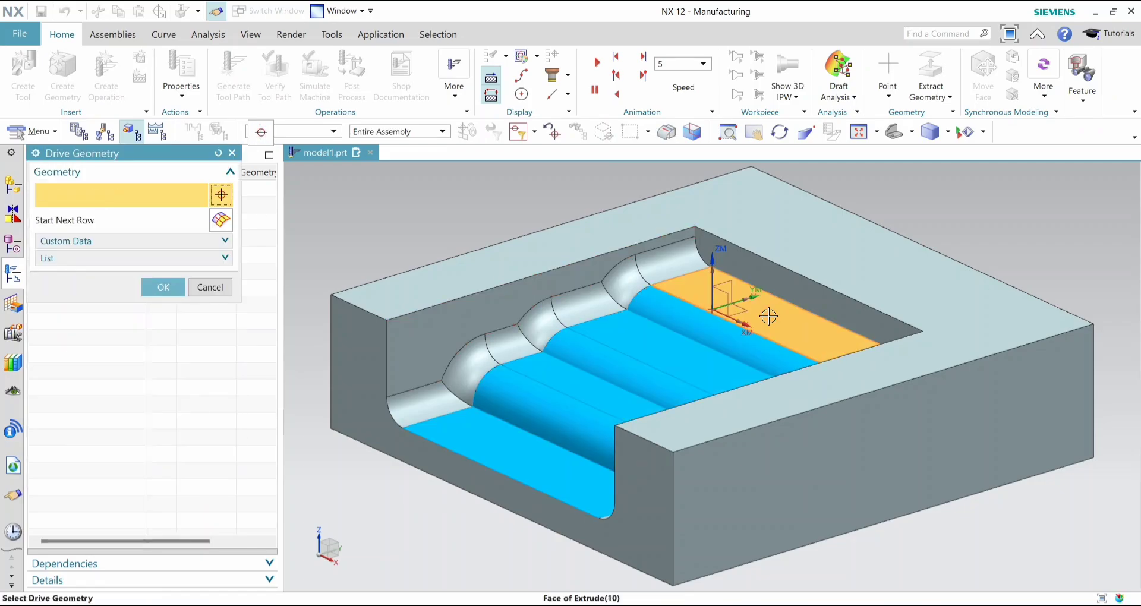
click(154, 288)
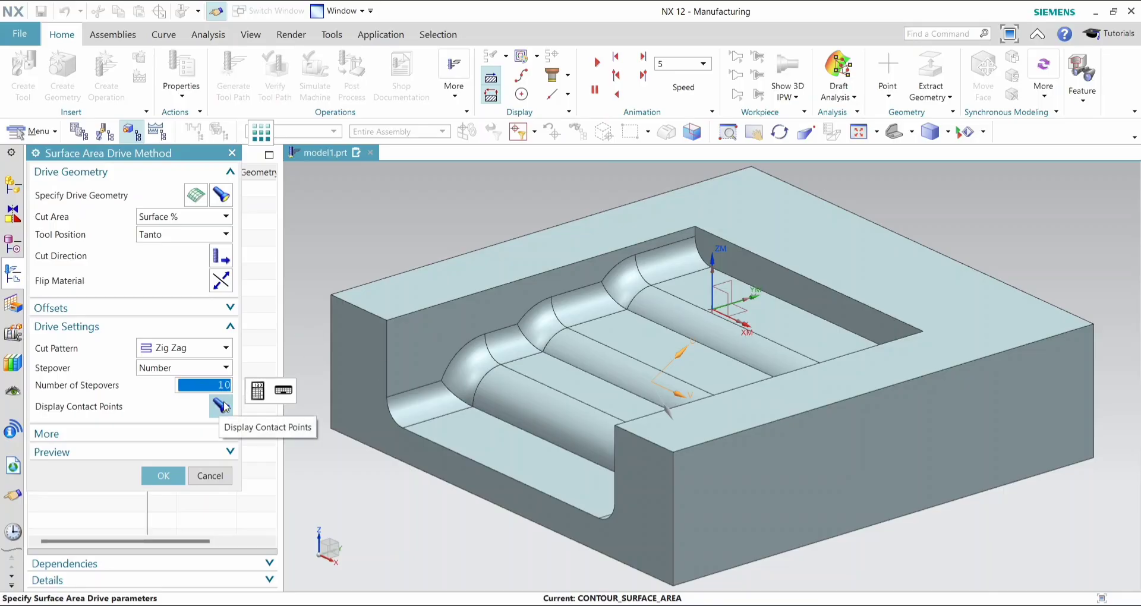
- Try to preview the drive path, and accept the Surface Area drive settings
click(215, 453)
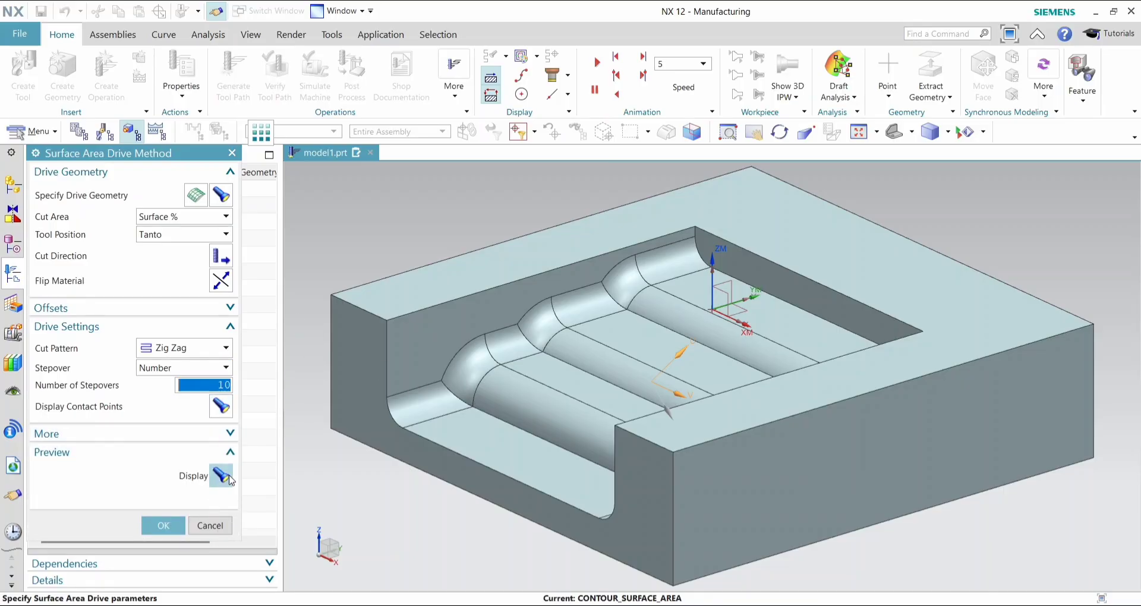
click(223, 474)
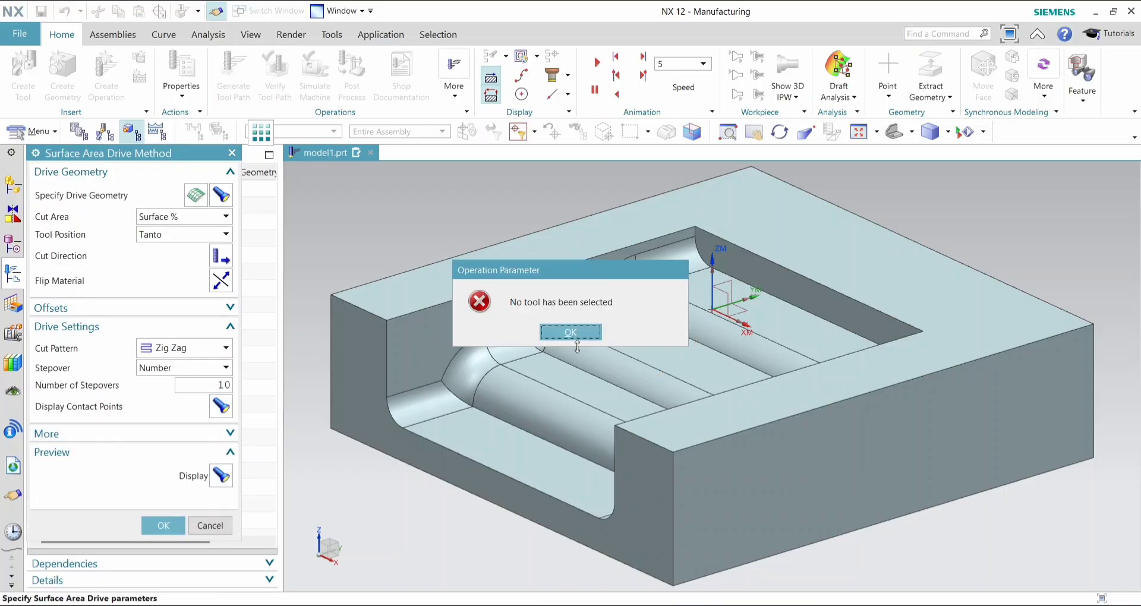
click(570, 330)
click(180, 525)
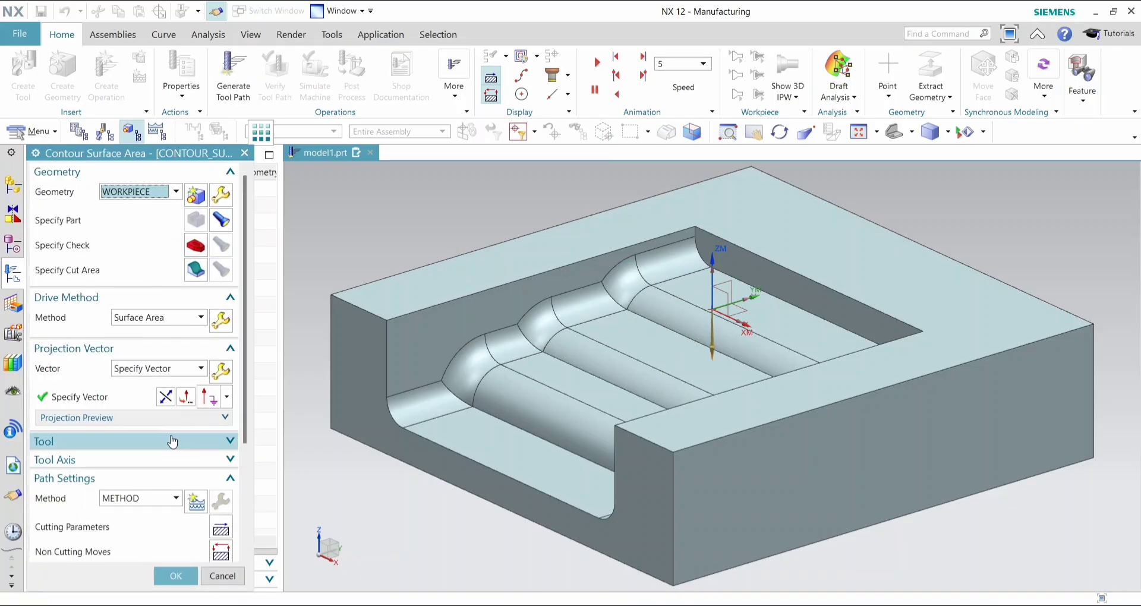
- Create a mill_contour BALL_MILL tool with a ball diameter of 20 mm for the operation
click(173, 441)
click(196, 466)
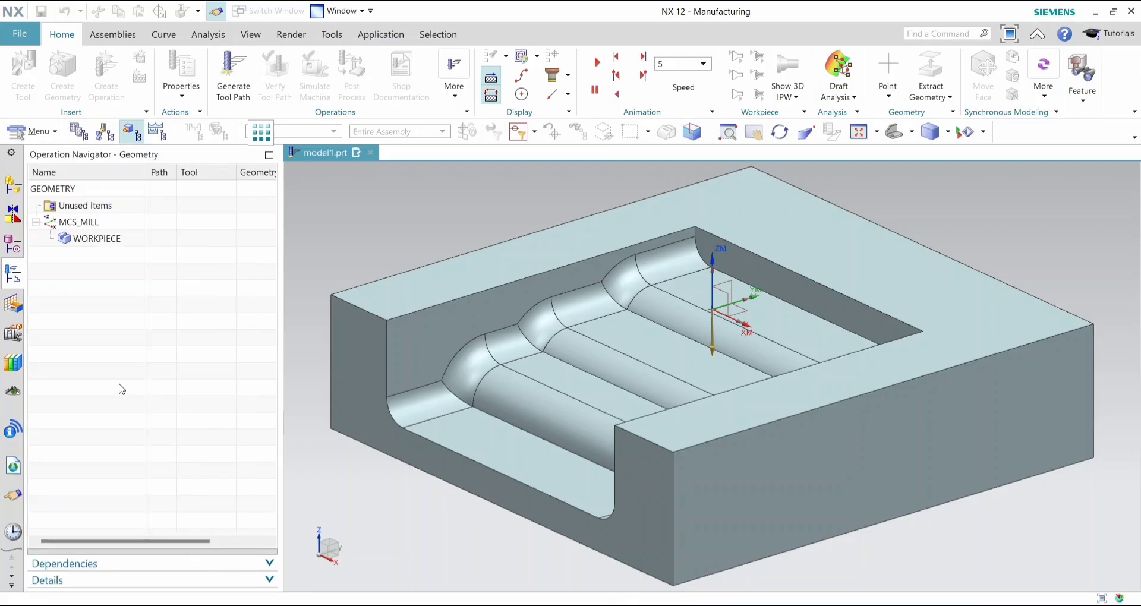
click(124, 289)
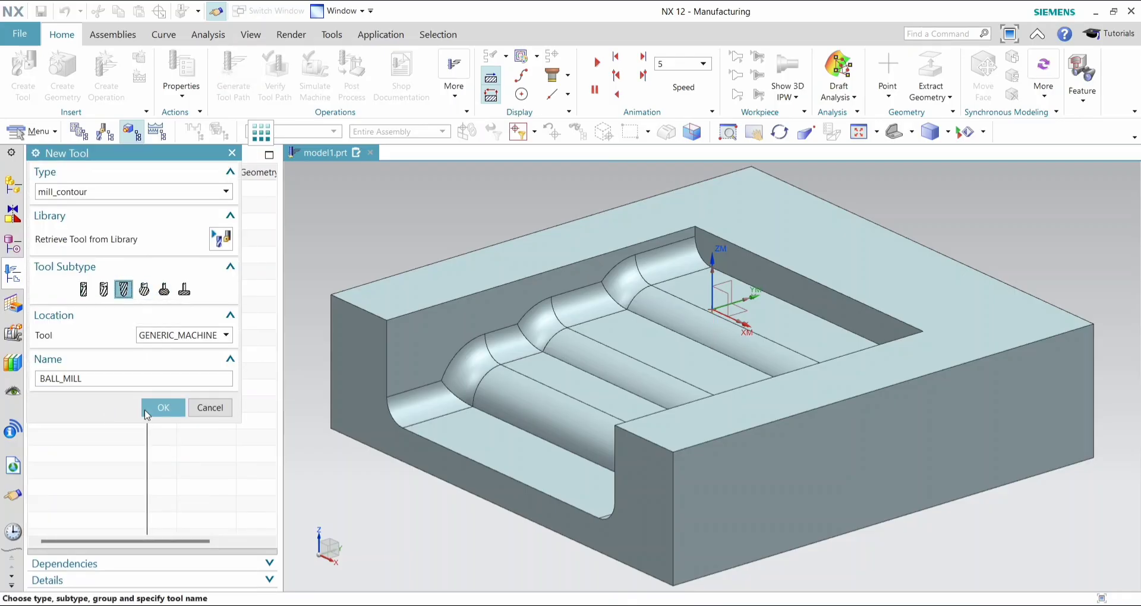
click(161, 409)
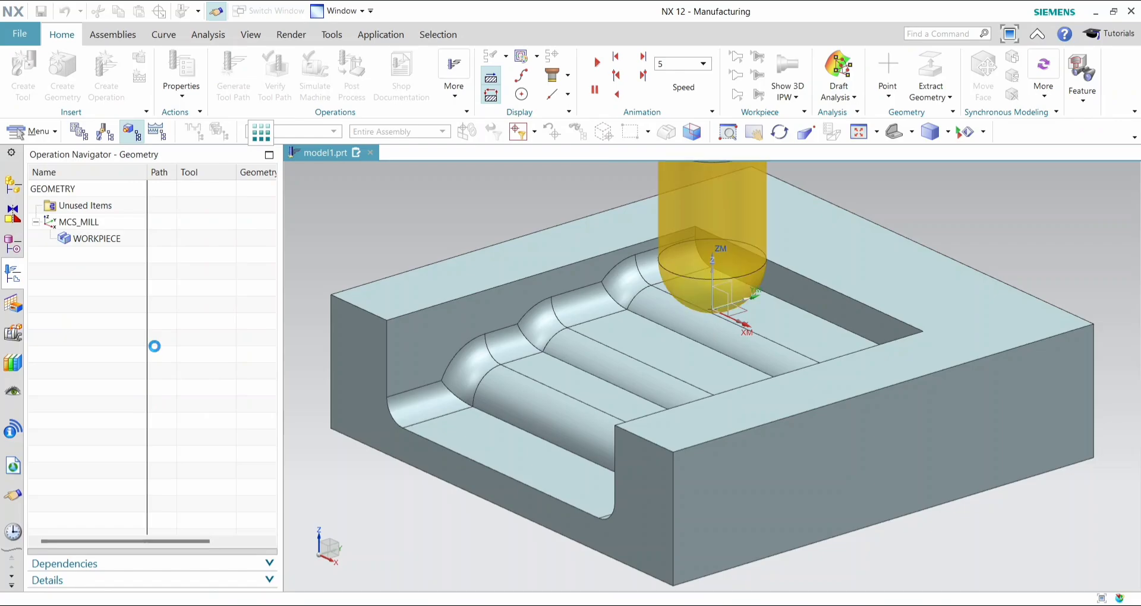
text(20)
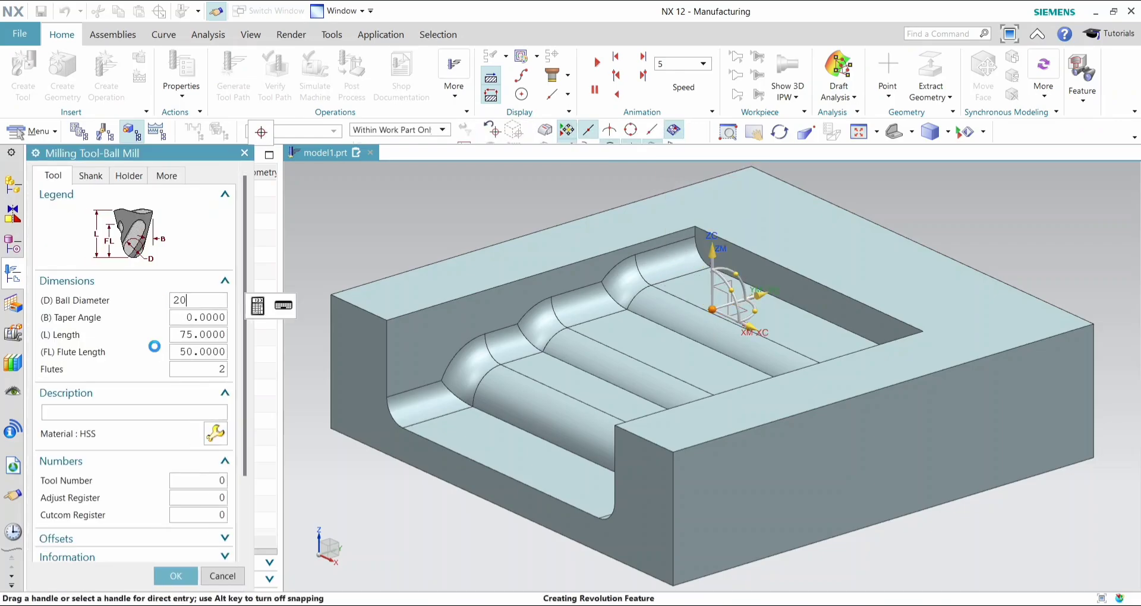
key(Return)
click(176, 576)
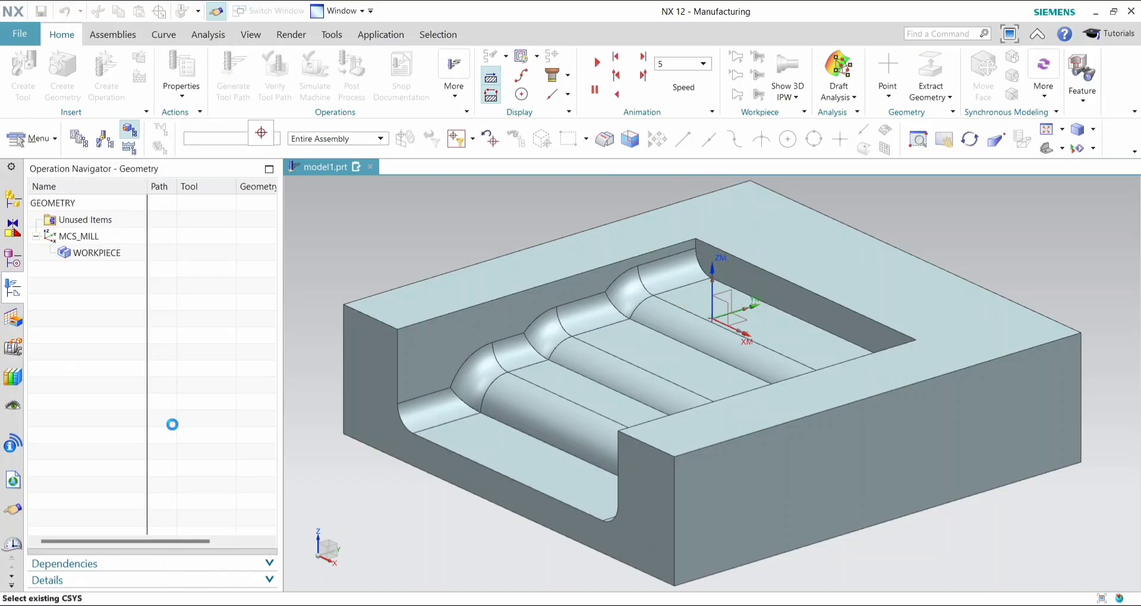
- Set the operation's machining method to MILL_FINISH in the path settings
scroll(166, 456, down, 2)
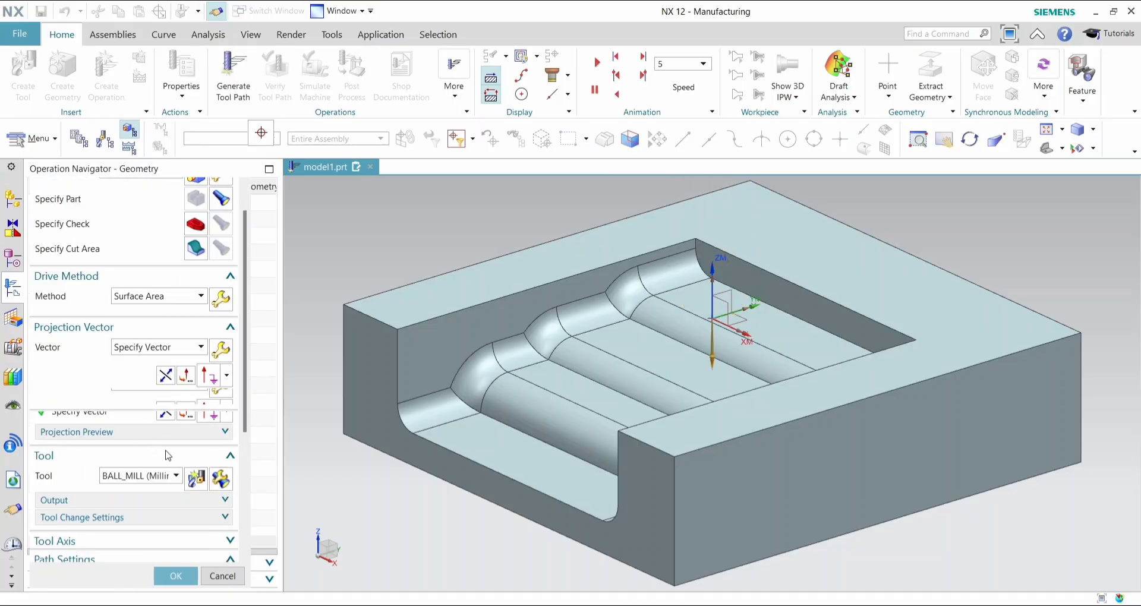
scroll(208, 460, down, 3)
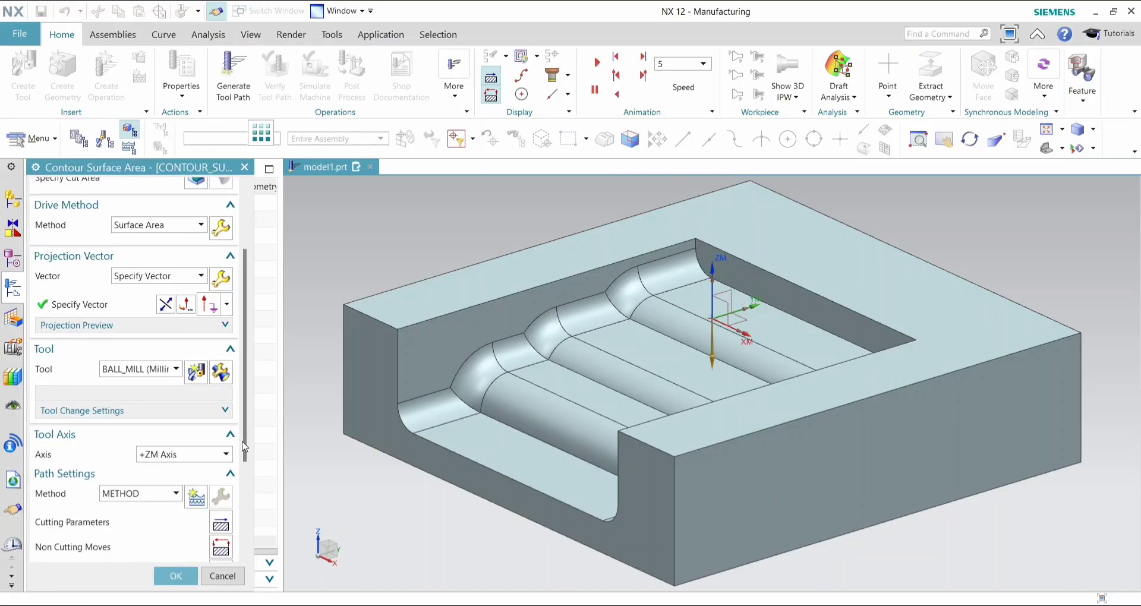
click(170, 494)
click(162, 533)
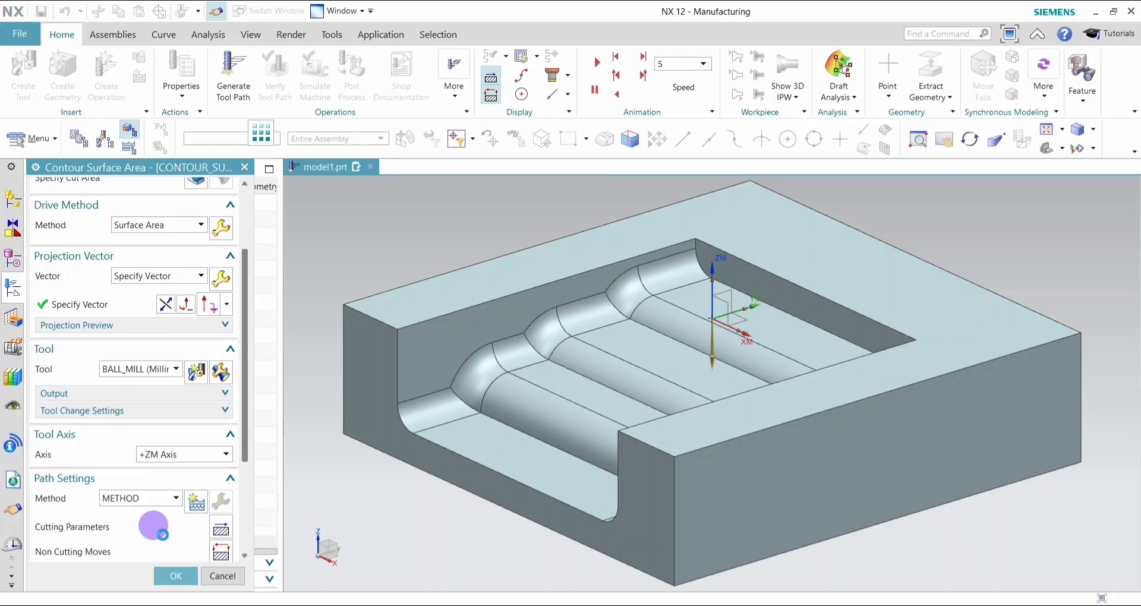
- In the cutting parameters, enable Extend at Edges with a distance of 70 %Tool and turn on Roll Tool Over Edges
click(220, 528)
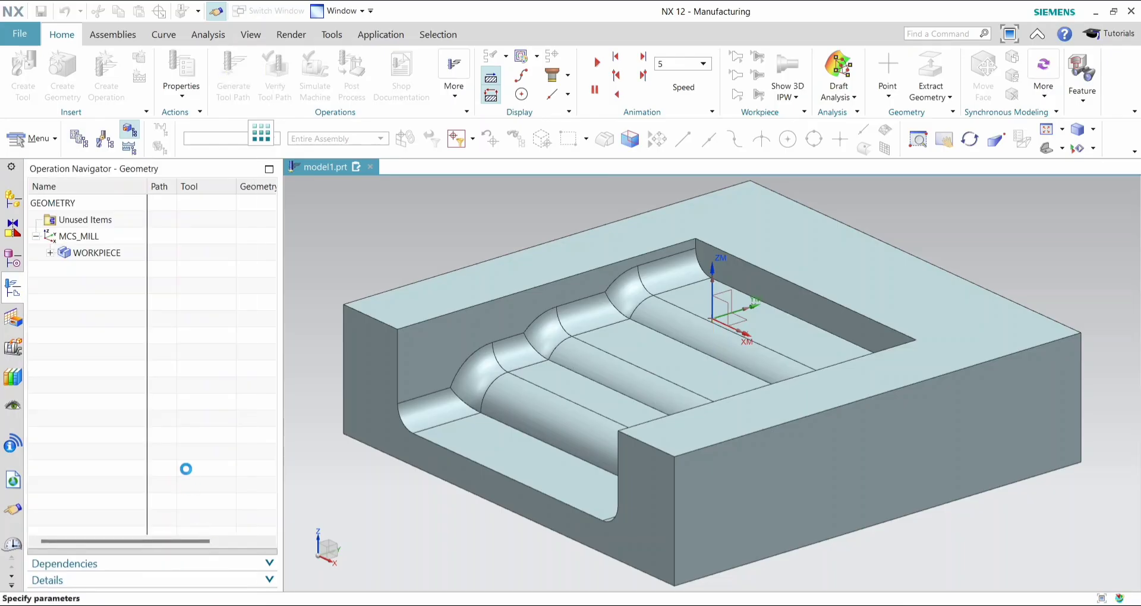
scroll(209, 481, down, 3)
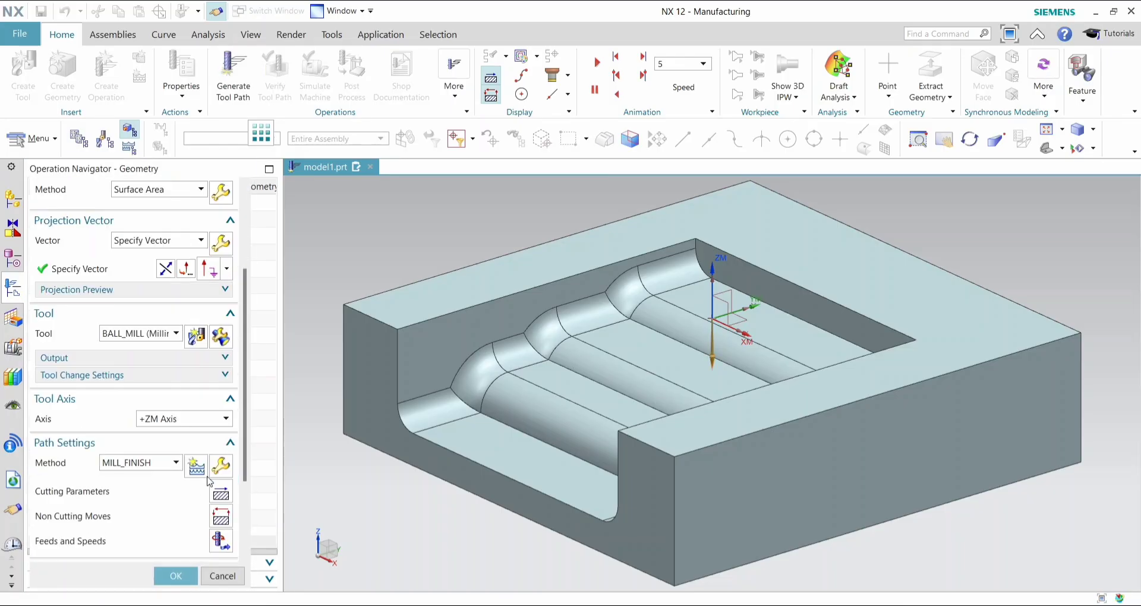
click(221, 516)
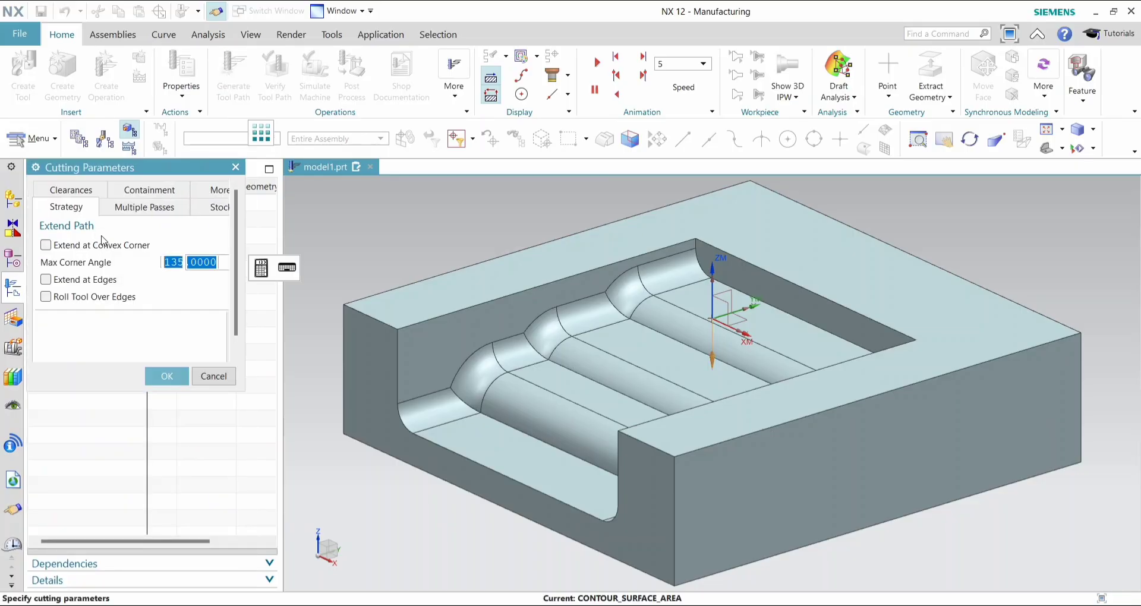
click(46, 279)
click(158, 291)
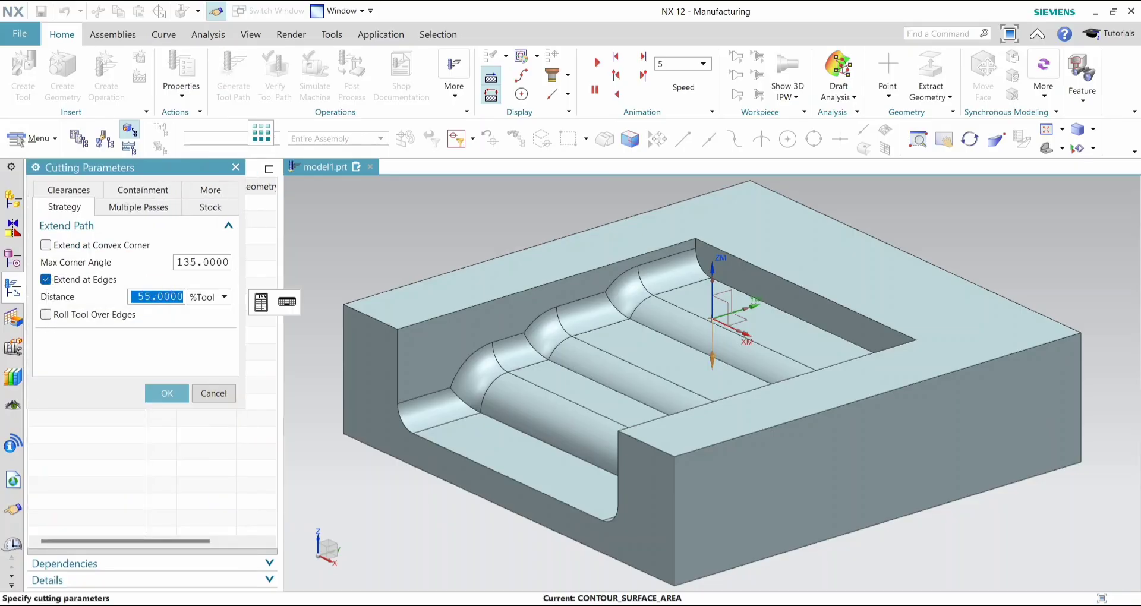
text(70)
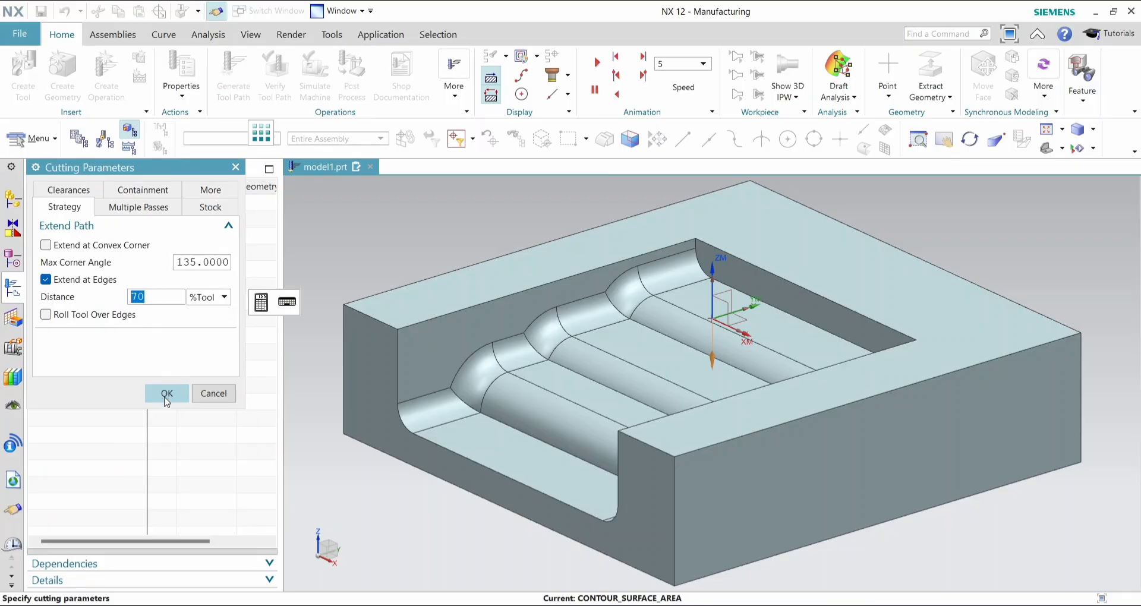
click(46, 314)
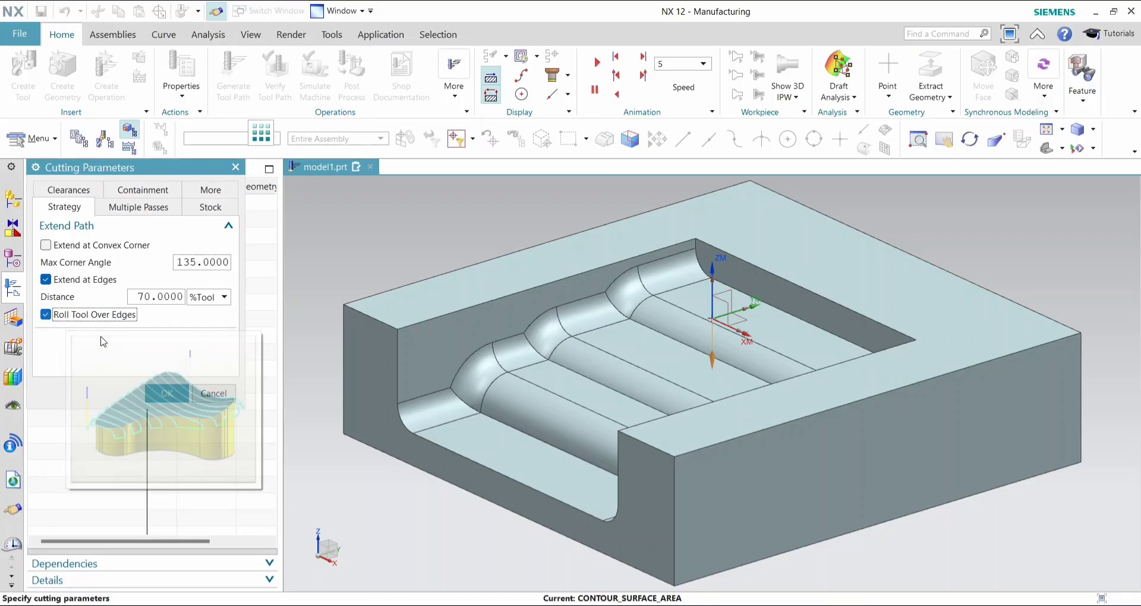
click(155, 394)
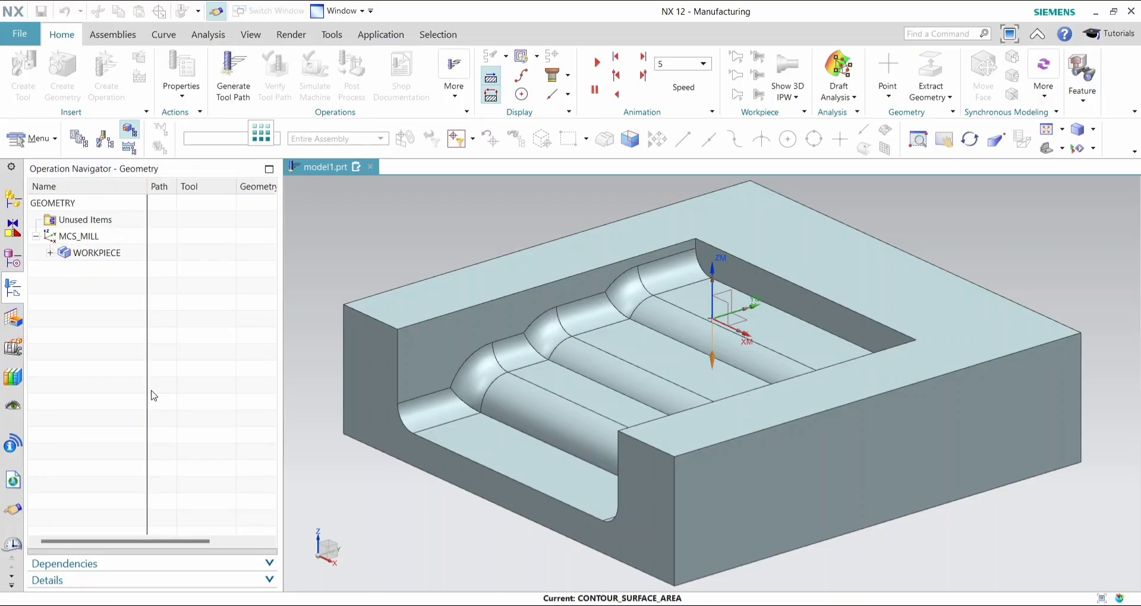
- Set the spindle speed to 2000 rpm and the cut feed rate to 700 mmpm, and recalculate the feeds and speeds
click(217, 533)
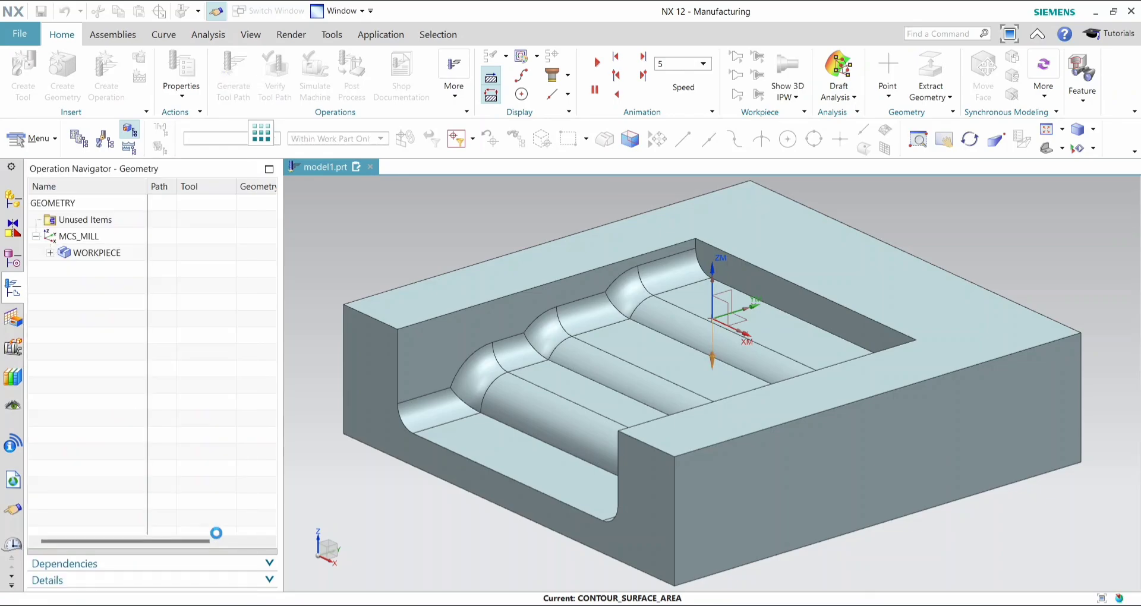
click(177, 307)
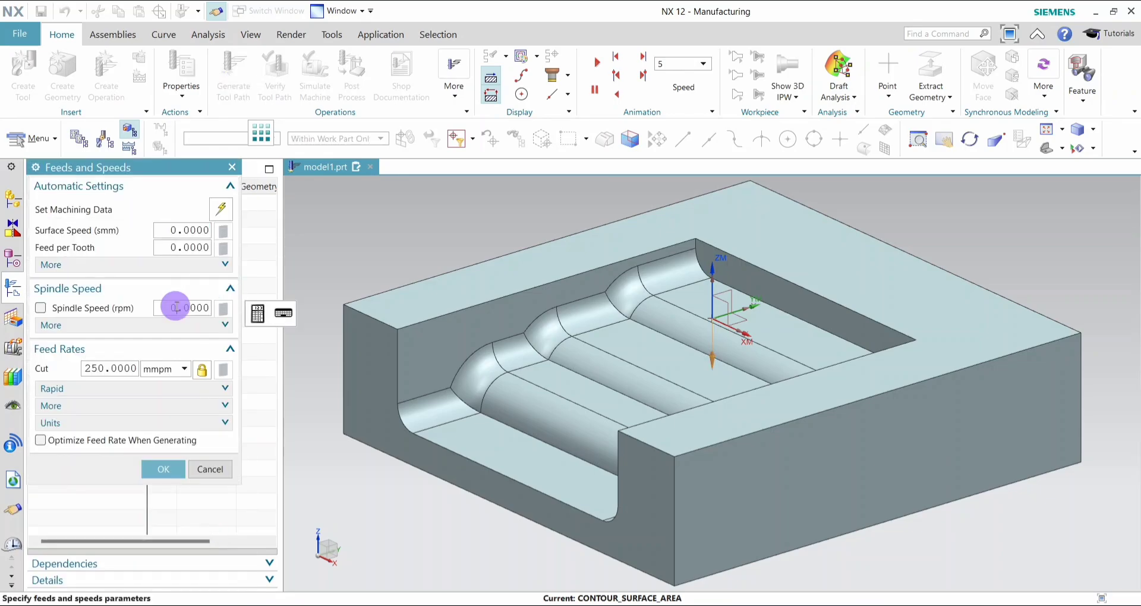
text(200)
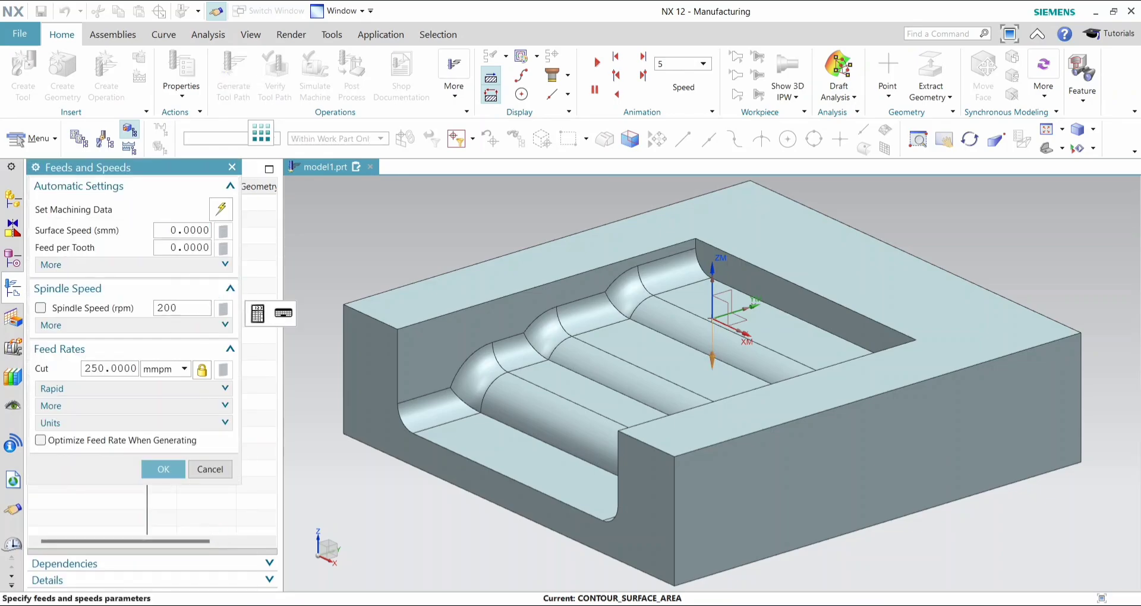
text(0)
key(Return)
click(114, 369)
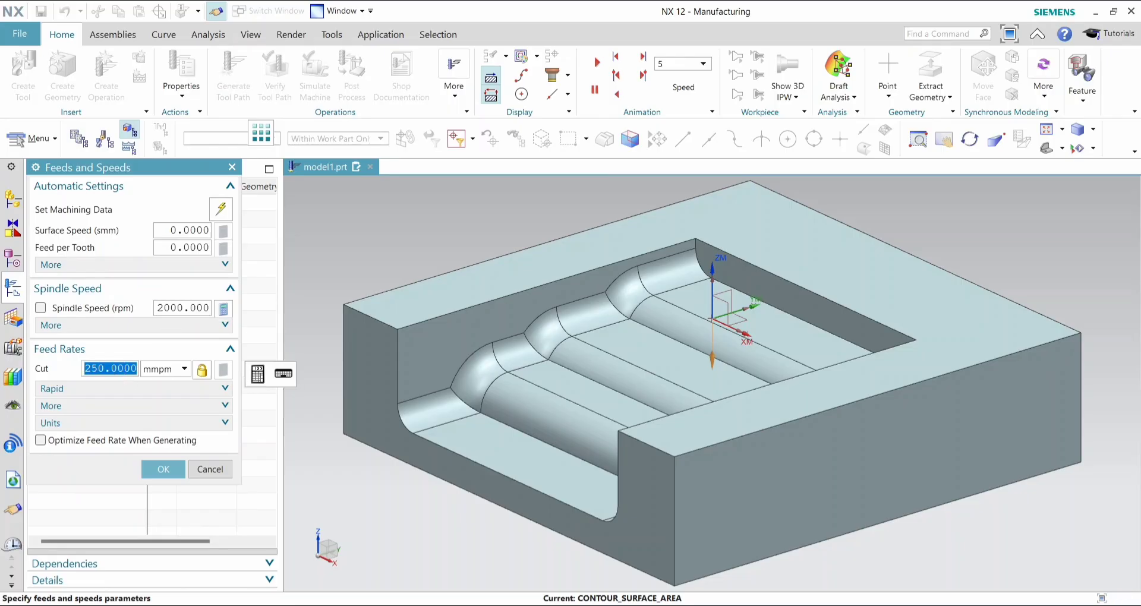
text(700)
key(Return)
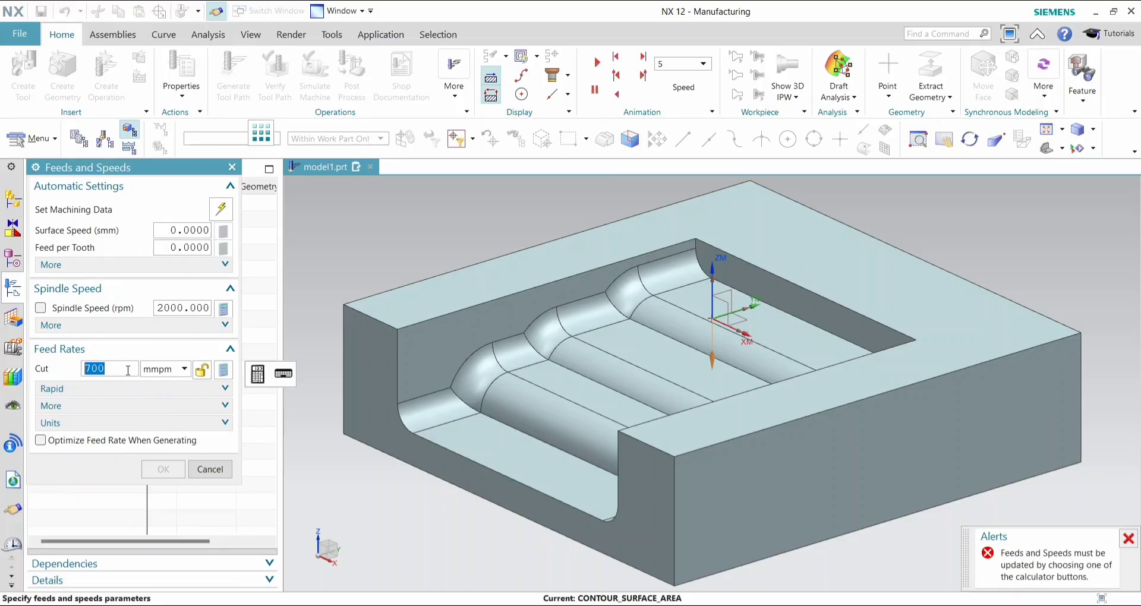
click(223, 371)
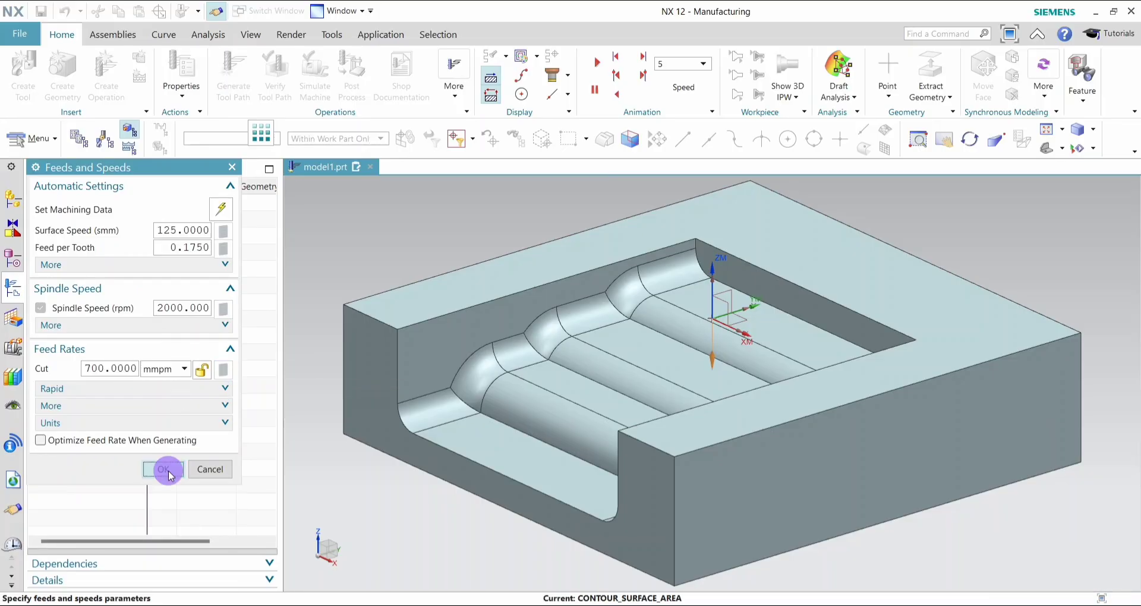
- Accept the feeds and speeds, and open the Surface Area drive method settings to preview the drive path
click(164, 469)
scroll(173, 474, down, 4)
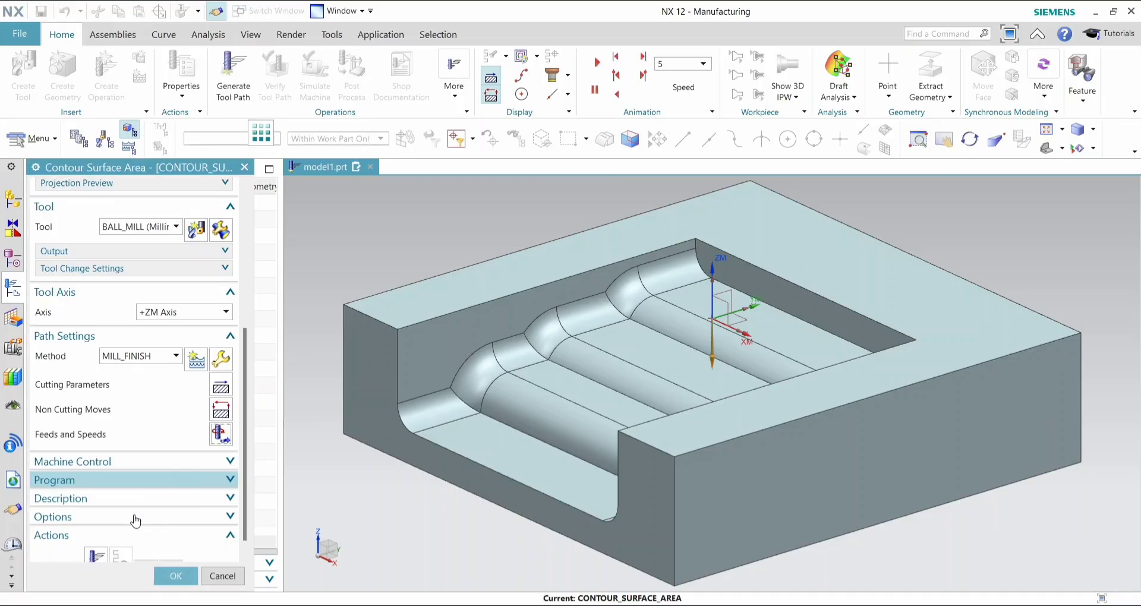
scroll(198, 372, up, 3)
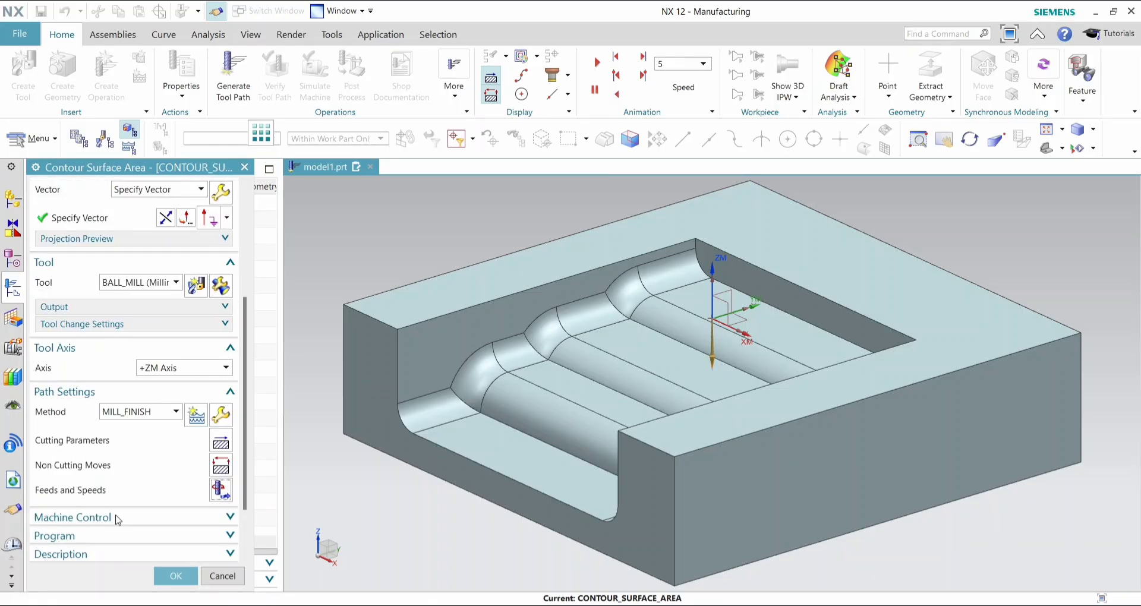
scroll(114, 519, down, 3)
scroll(169, 360, up, 4)
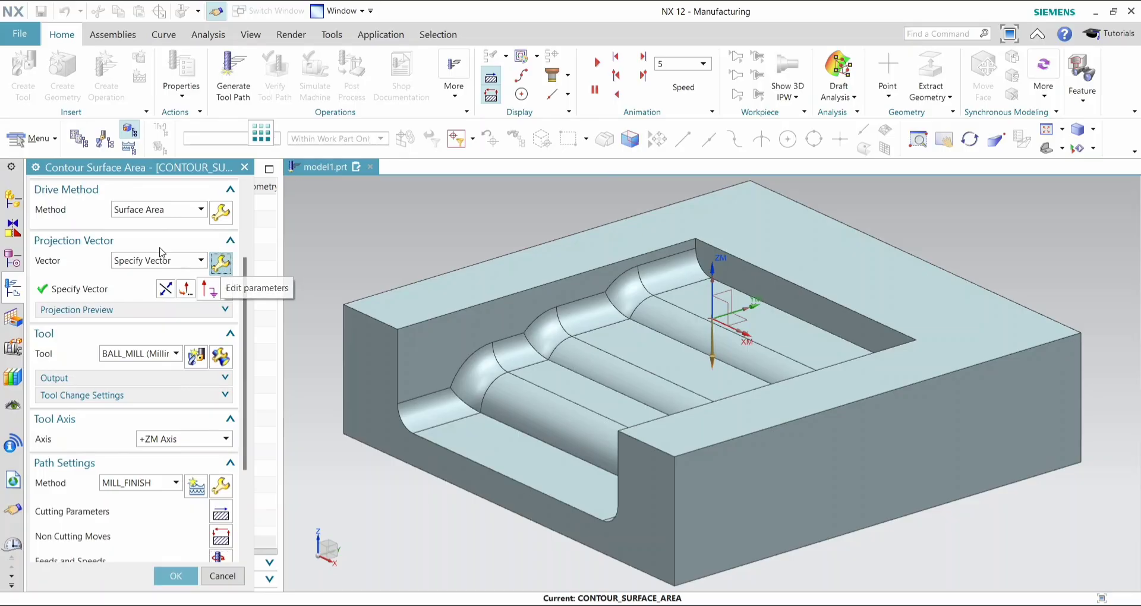
scroll(161, 280, up, 1)
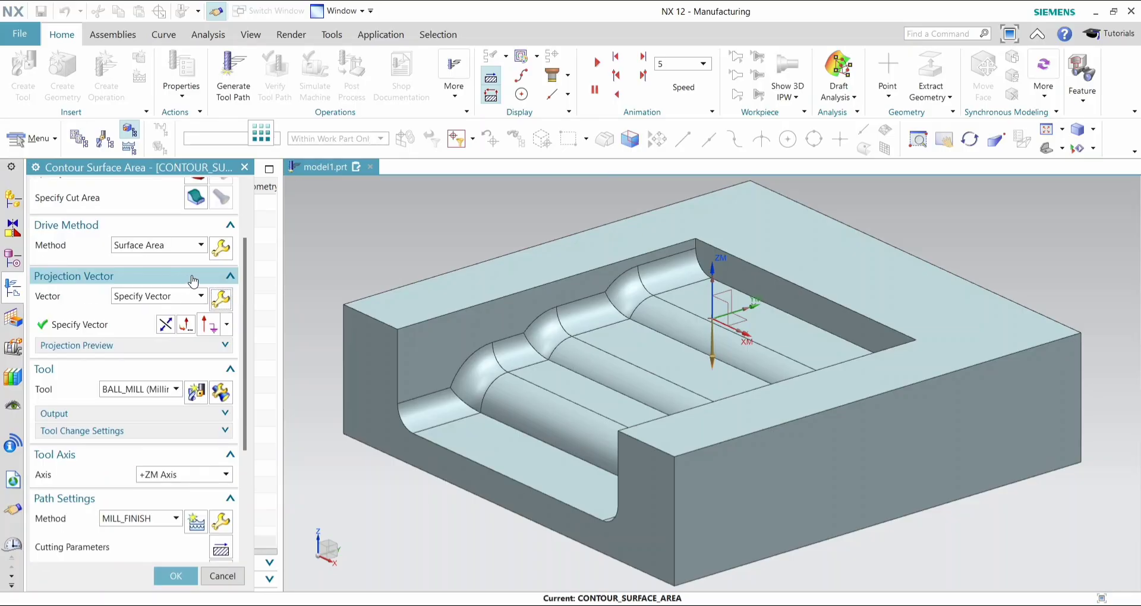
click(227, 252)
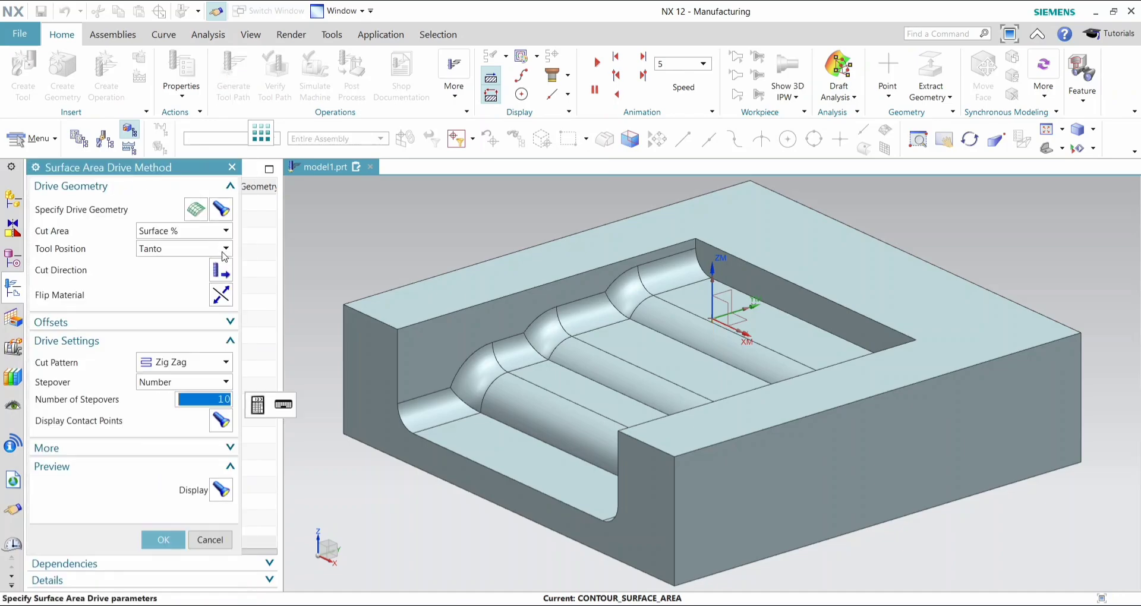
click(220, 489)
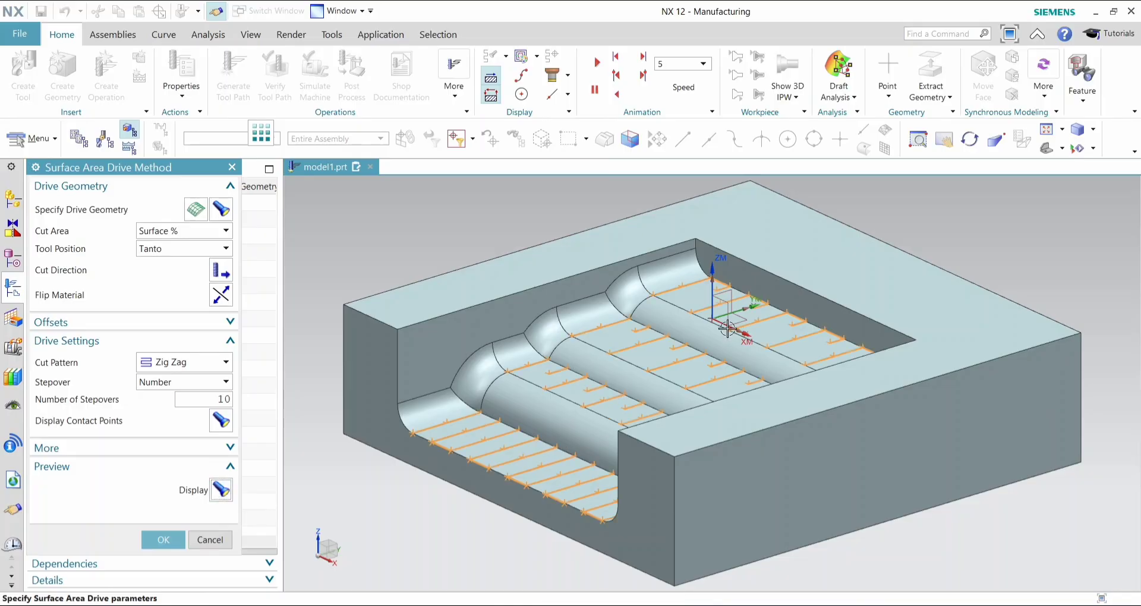
- Set the number of stepovers to 300, flip the material side of the drive geometry and preview the drive path
click(216, 397)
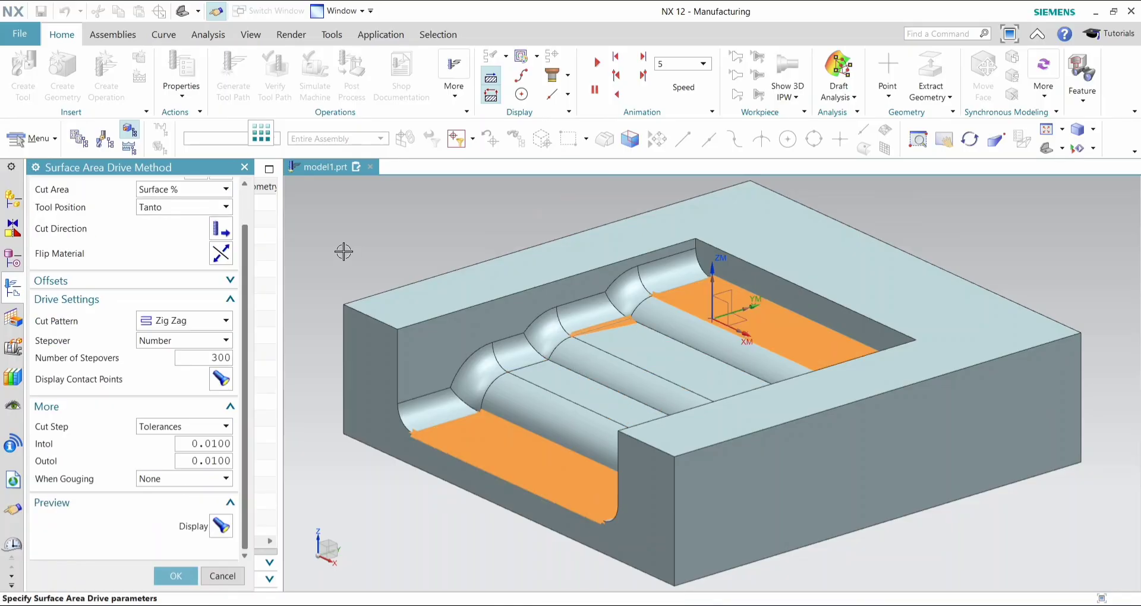
click(221, 254)
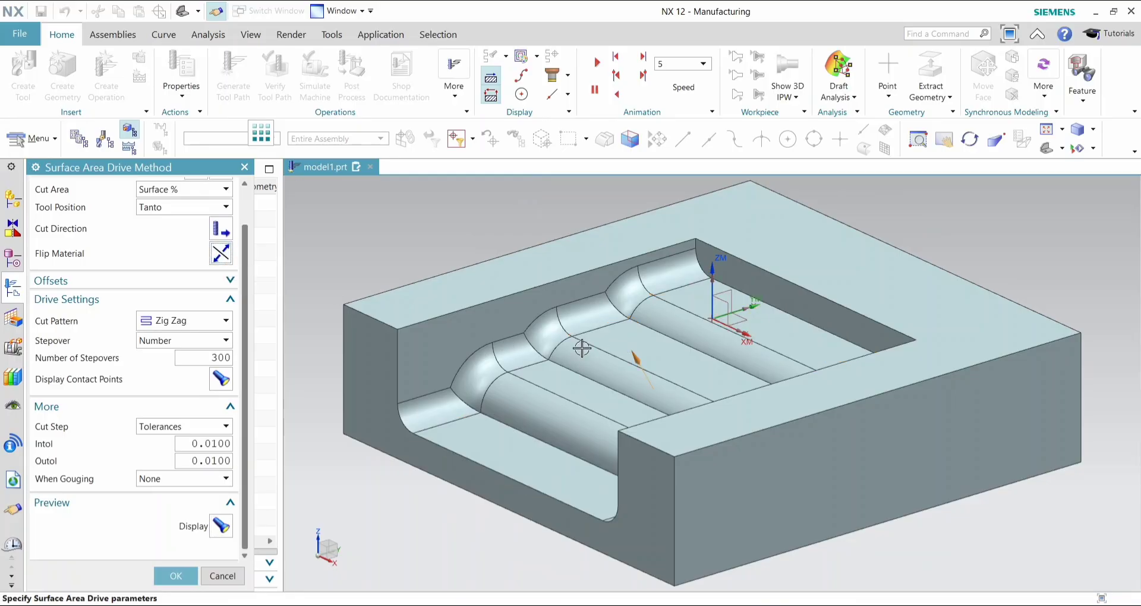
click(219, 531)
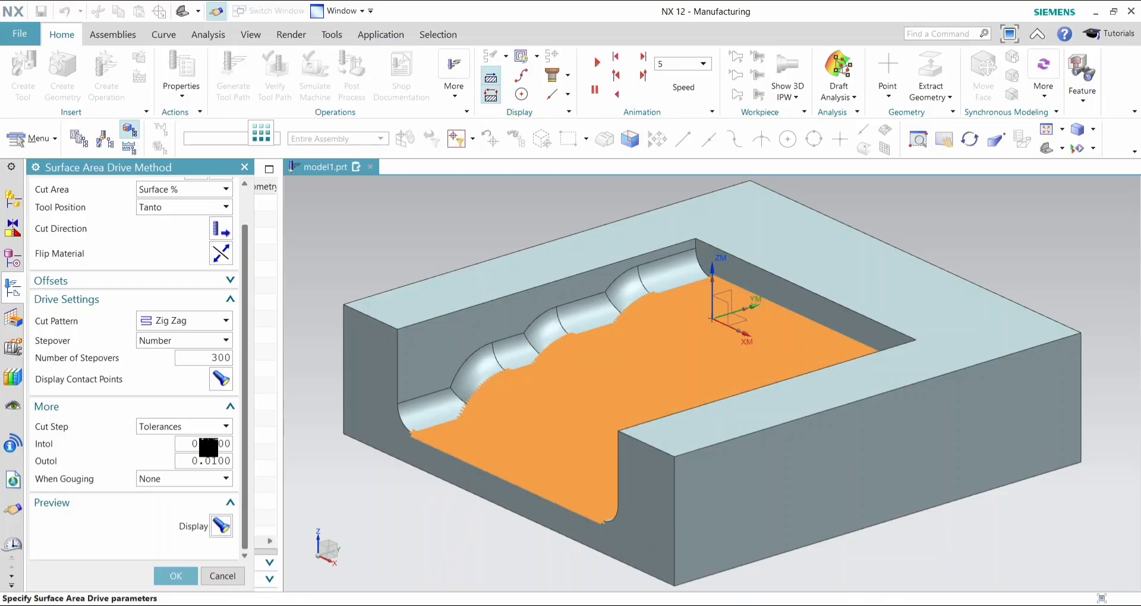
- Set the number of stepovers in the drive settings to 100
click(209, 360)
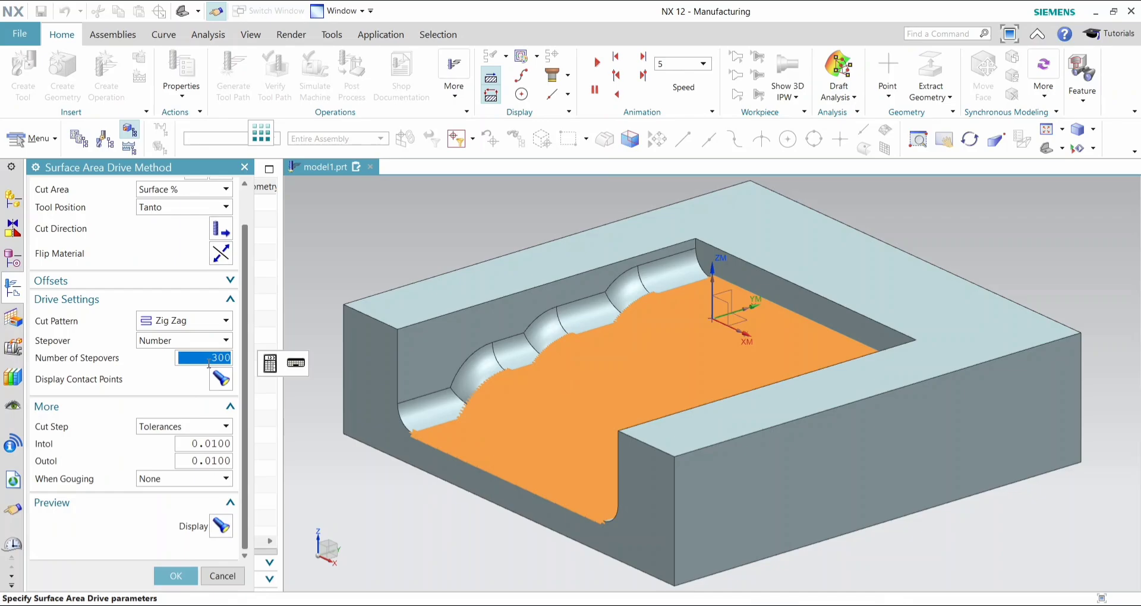
text(100)
key(Return)
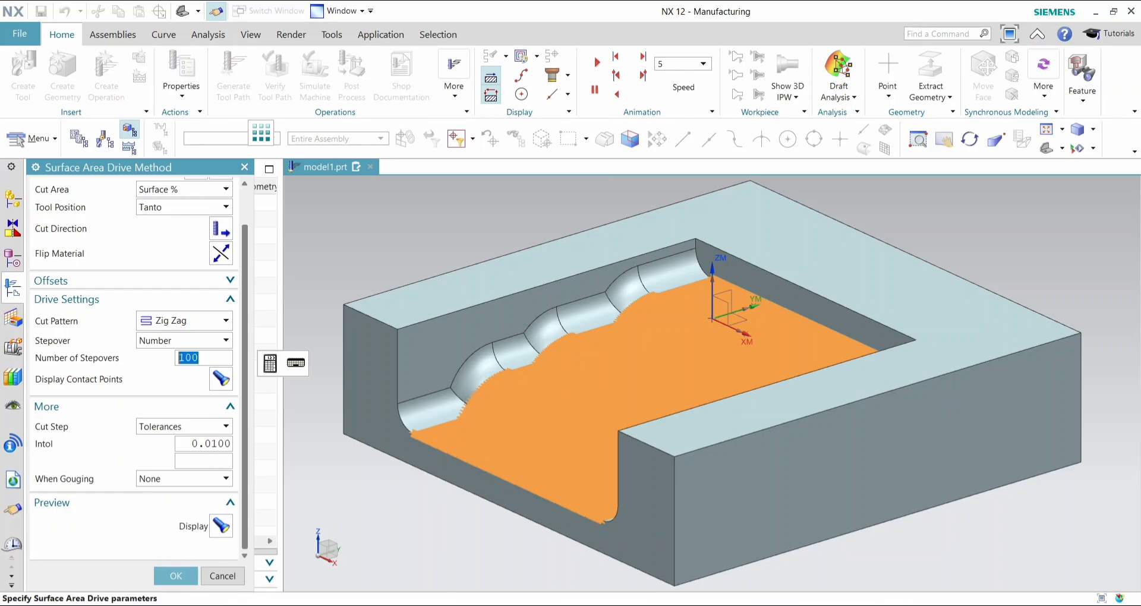
- Try Number as the cut step and preview the drive path
click(202, 426)
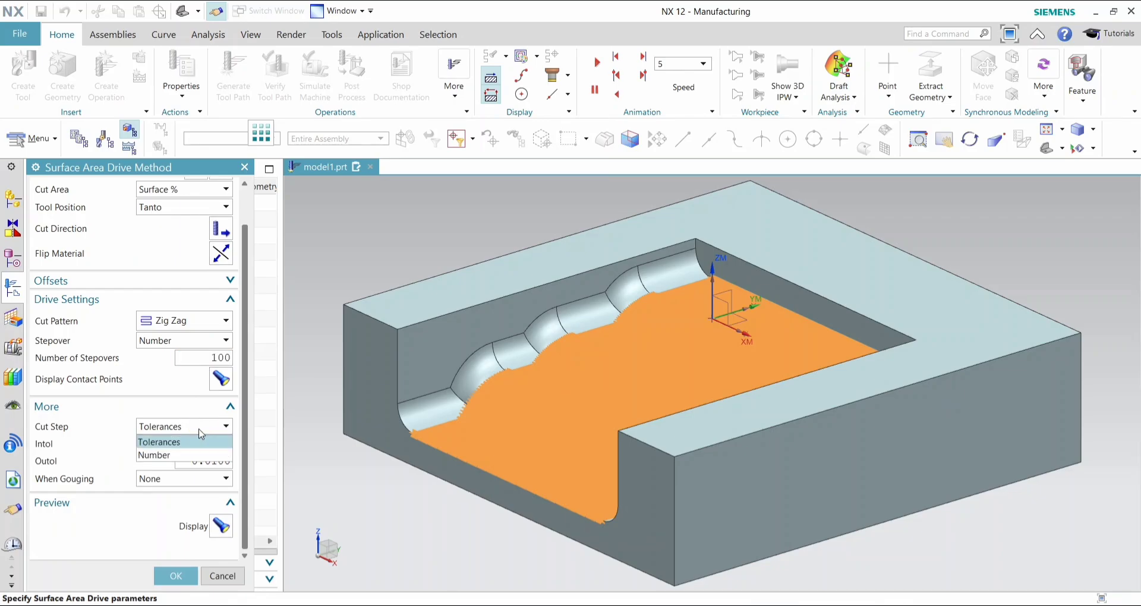
click(174, 454)
click(222, 525)
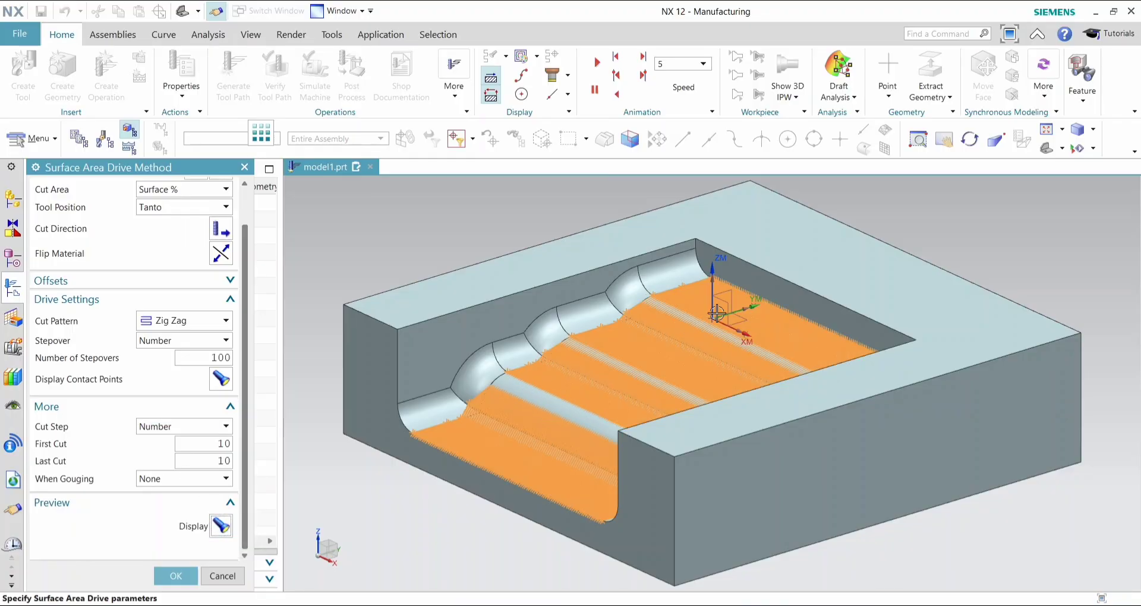
- Set the cut step to Tolerances with Intol and Outol of 0.02, and preview the drive path
click(220, 432)
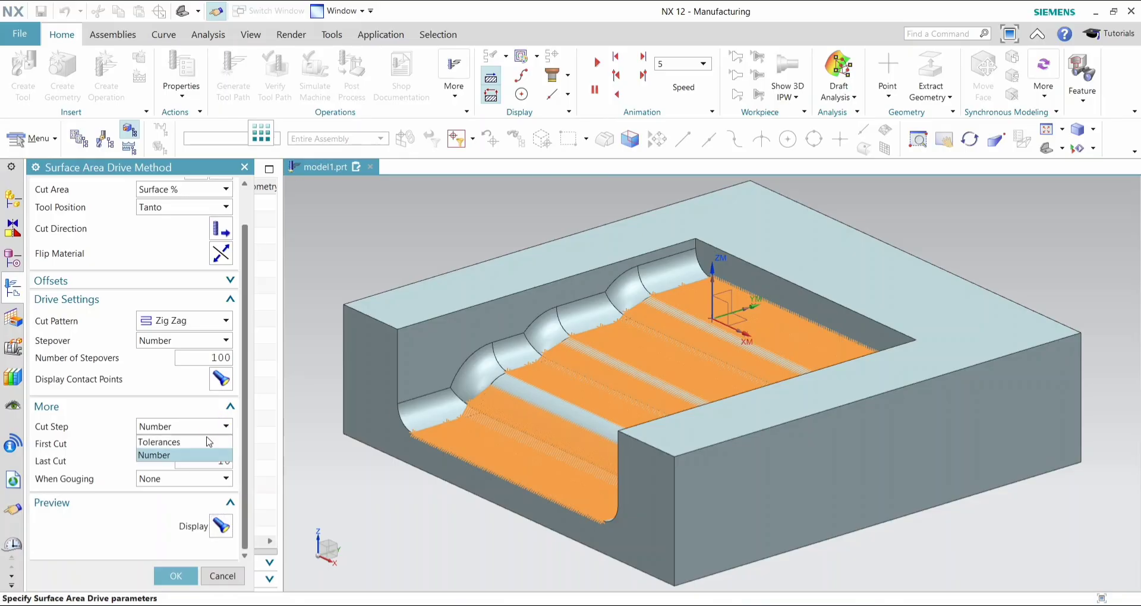
click(189, 440)
click(191, 443)
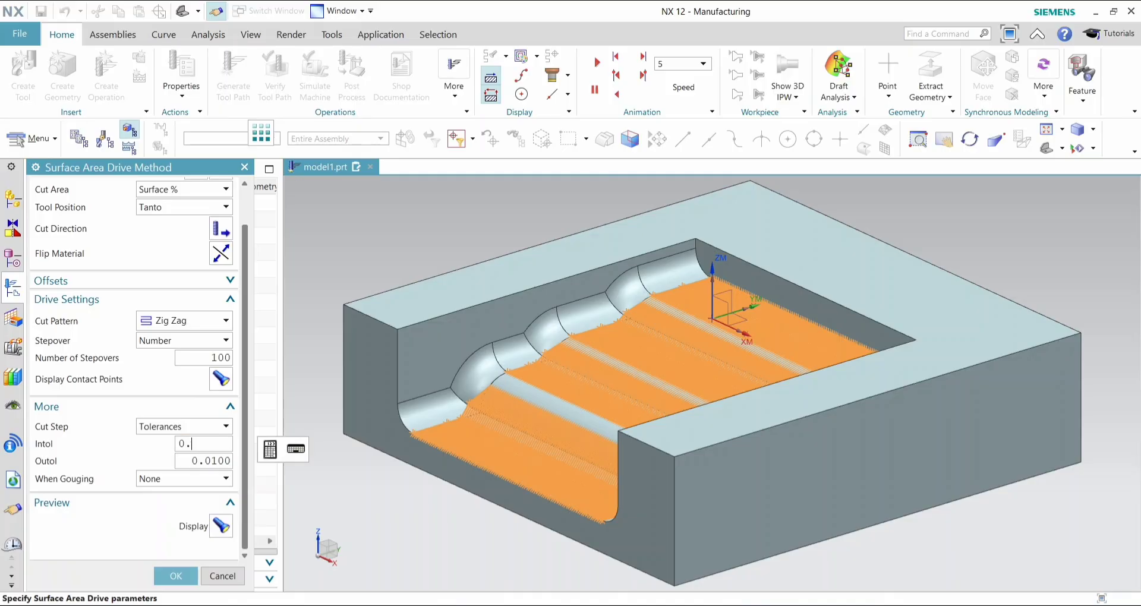
click(198, 456)
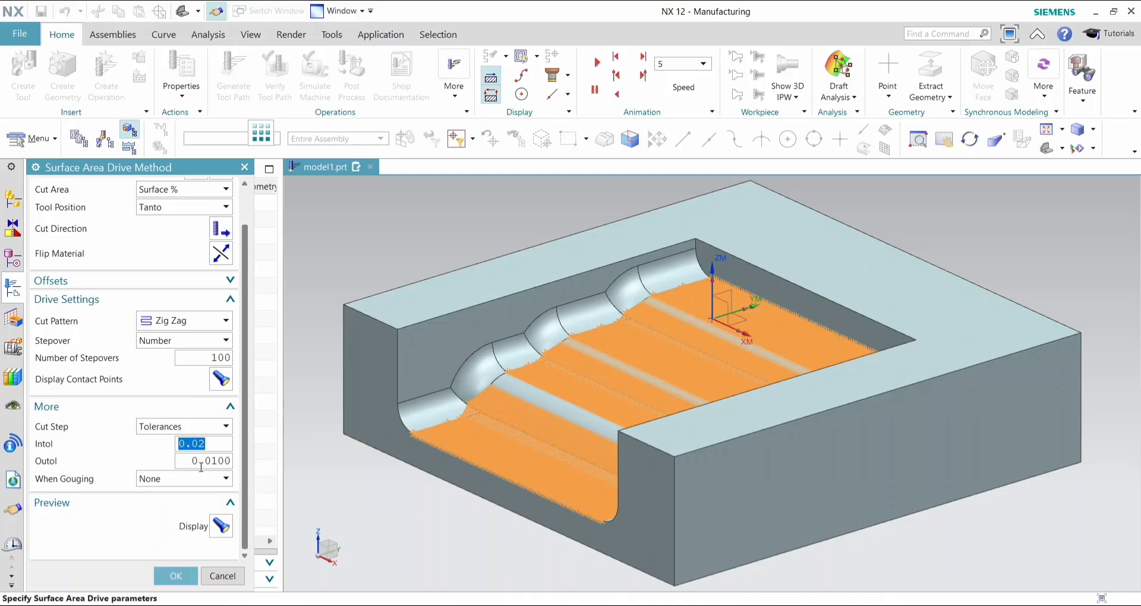
click(195, 462)
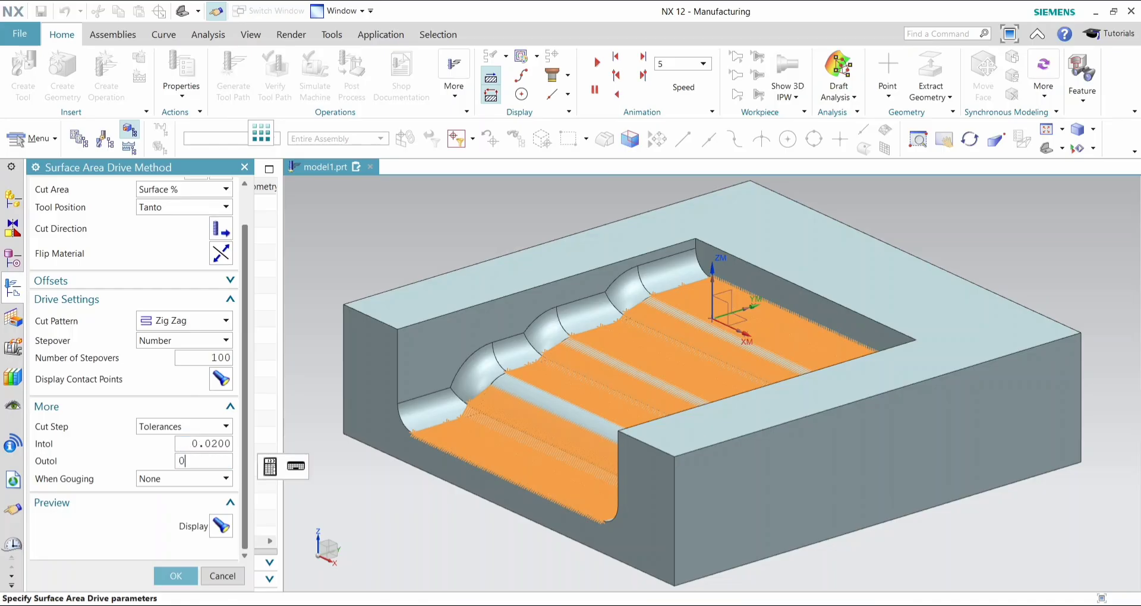
click(220, 528)
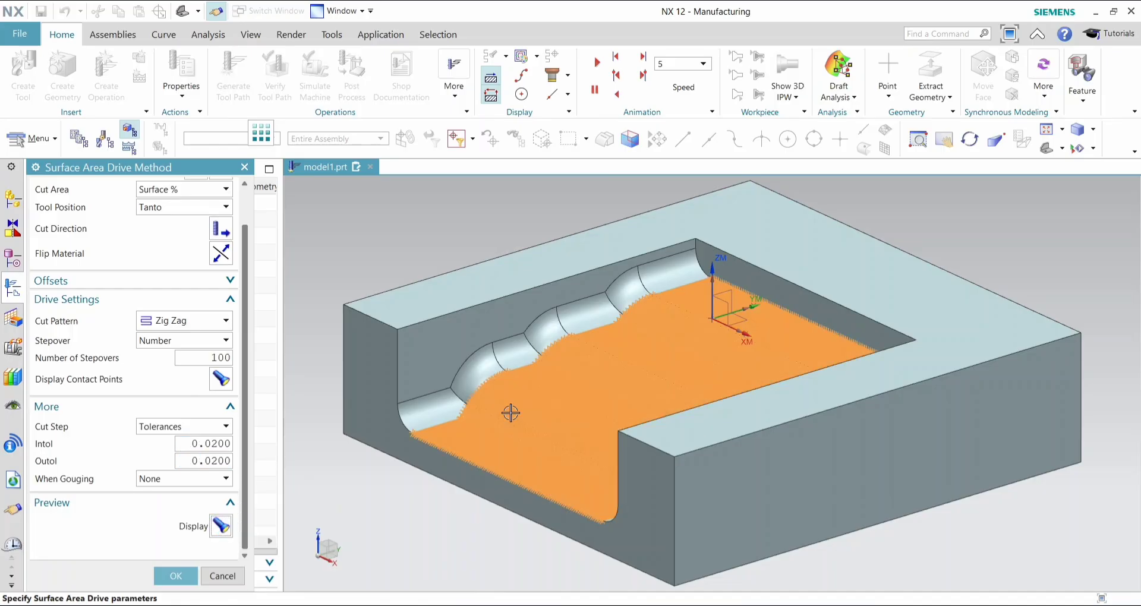
- Examine the drive path closely, and try 10 stepovers with a new preview
middle_drag(420, 525, 455, 547)
scroll(760, 480, down, 2)
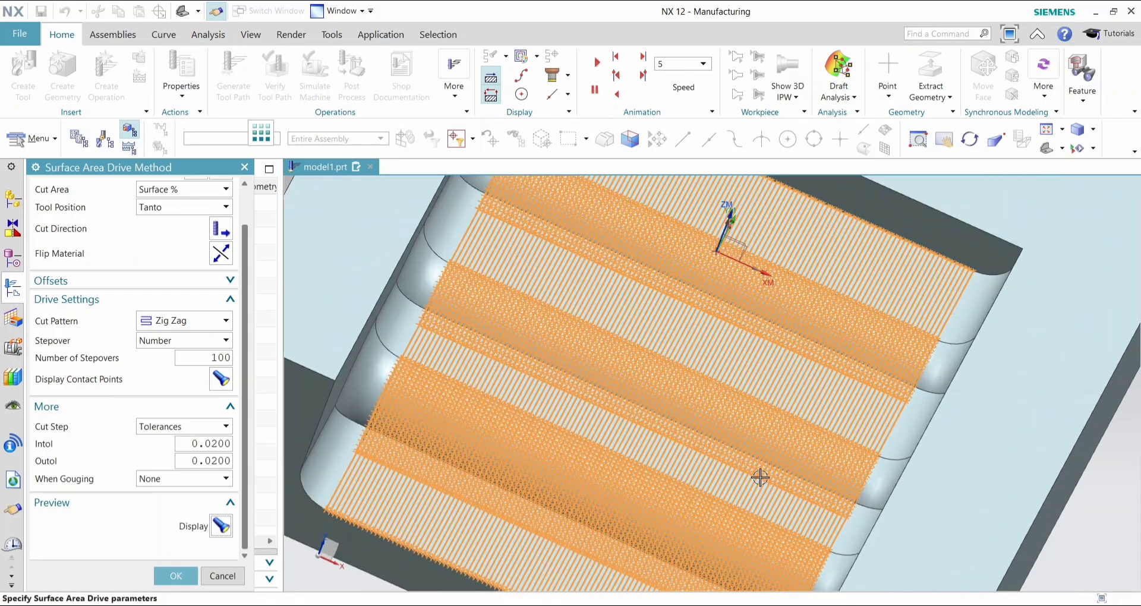
scroll(510, 440, down, 1)
double_click(203, 358)
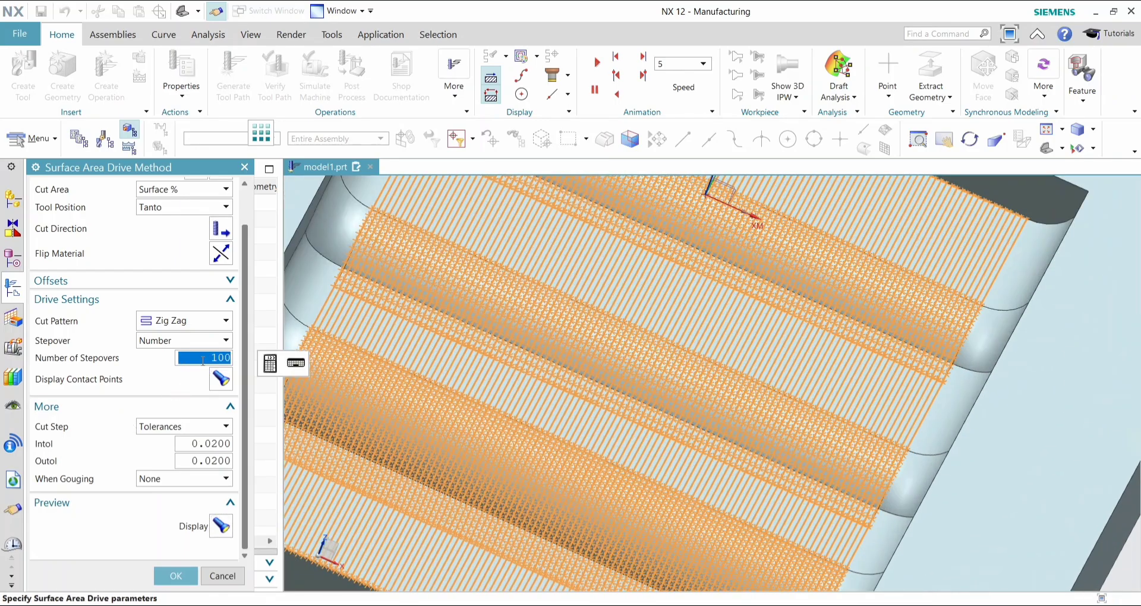
key(Return)
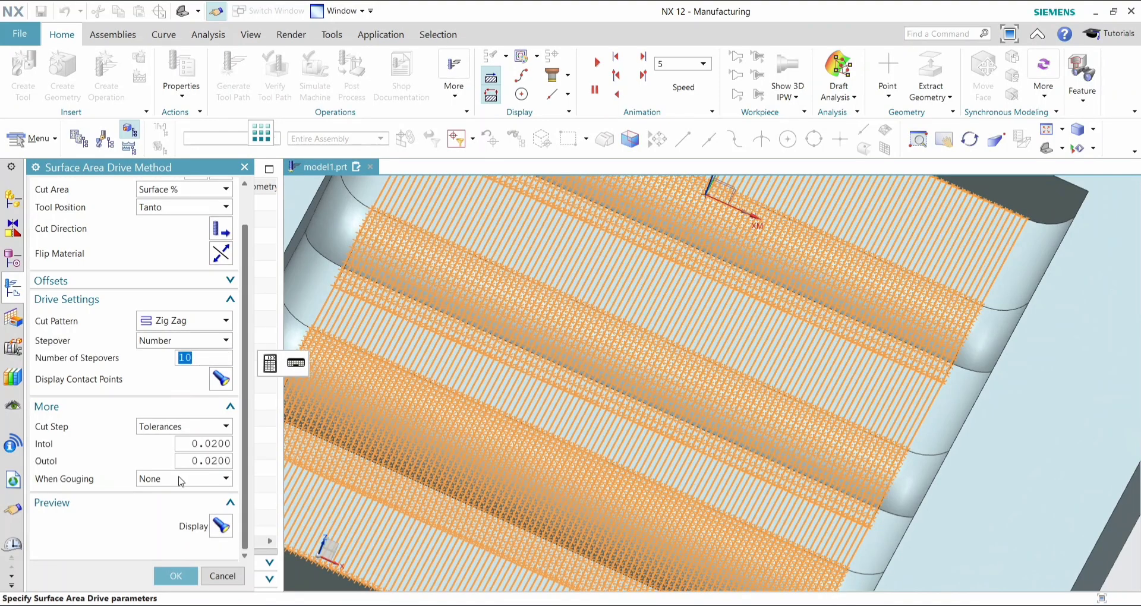
click(220, 525)
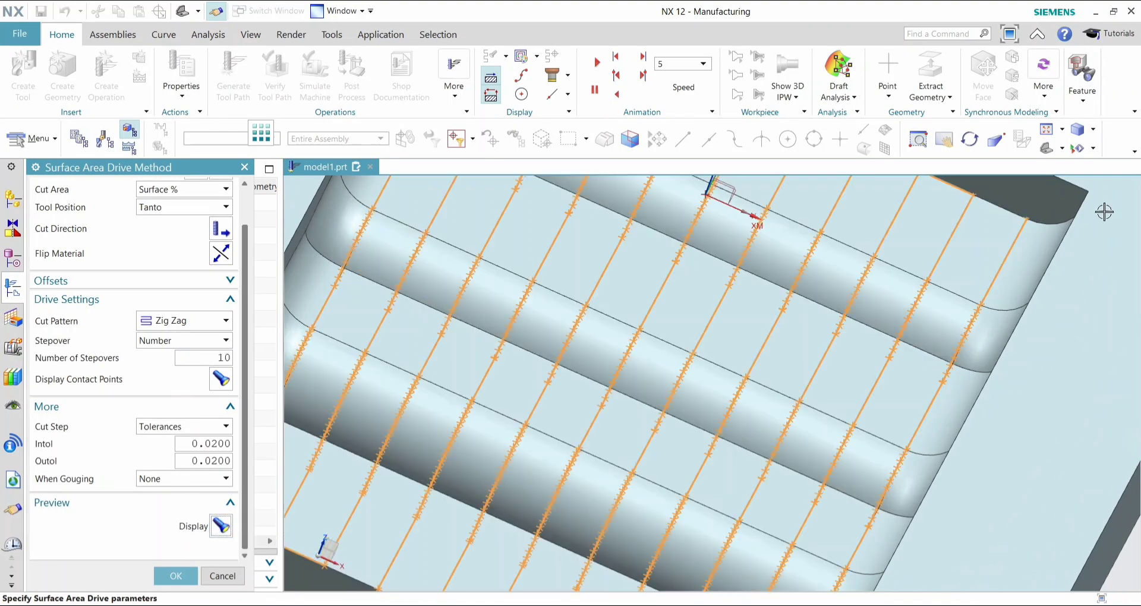
- Set the number of stepovers back to 100, preview the drive path and accept the drive method settings
click(210, 359)
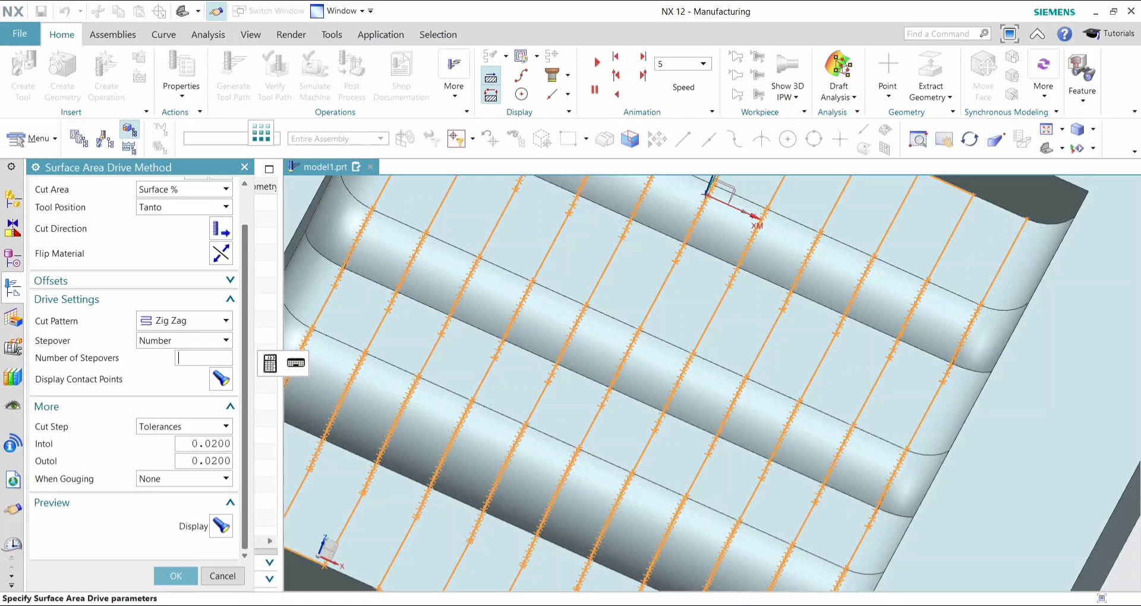
click(218, 525)
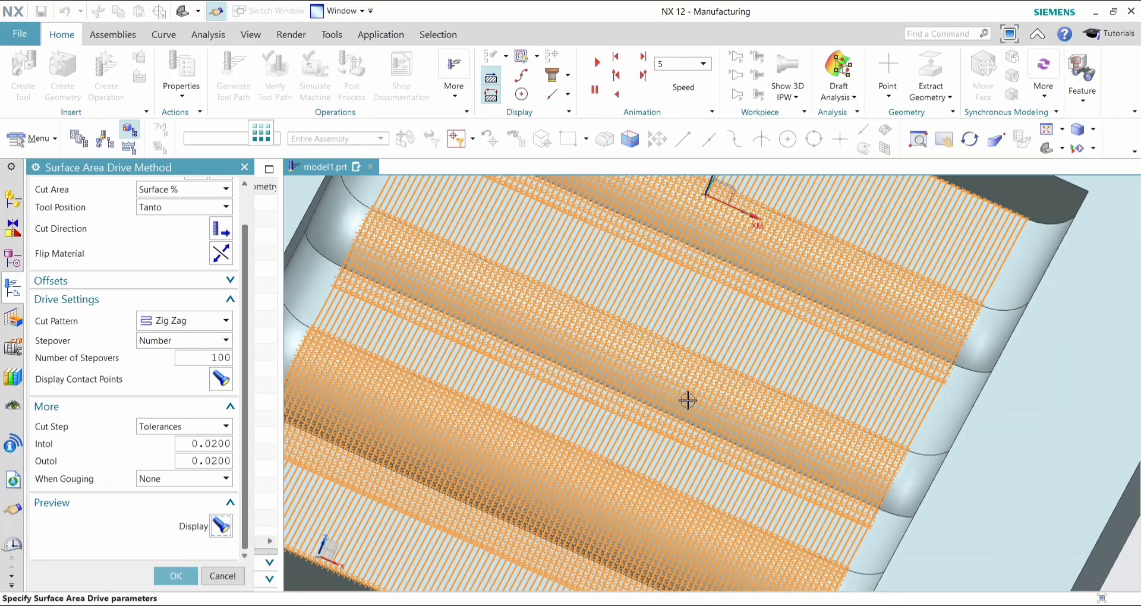
scroll(686, 390, down, 3)
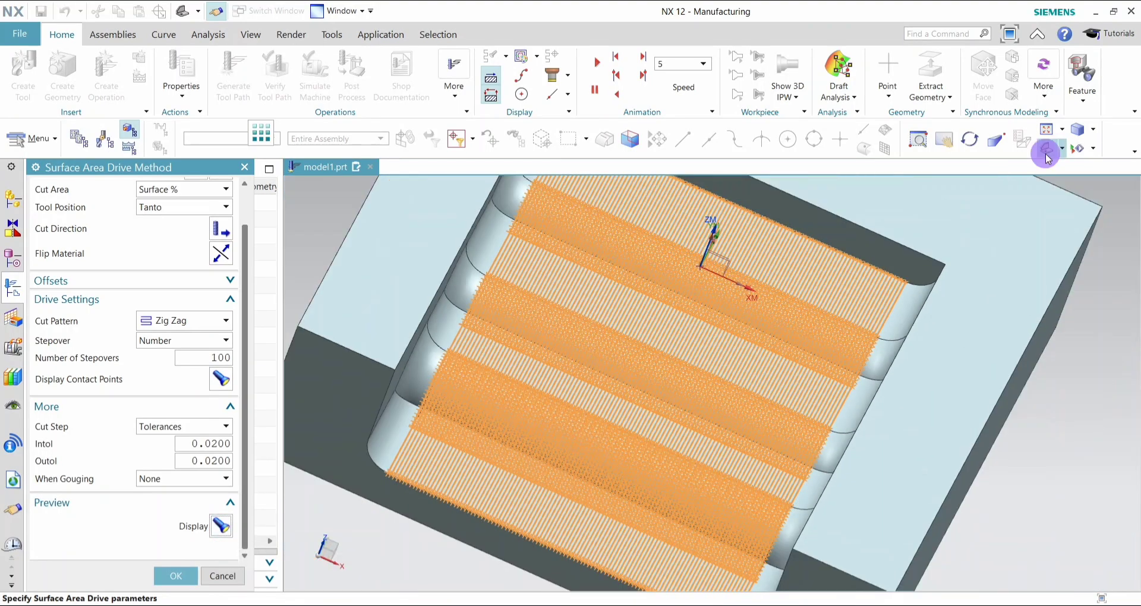
middle_drag(639, 416, 459, 512)
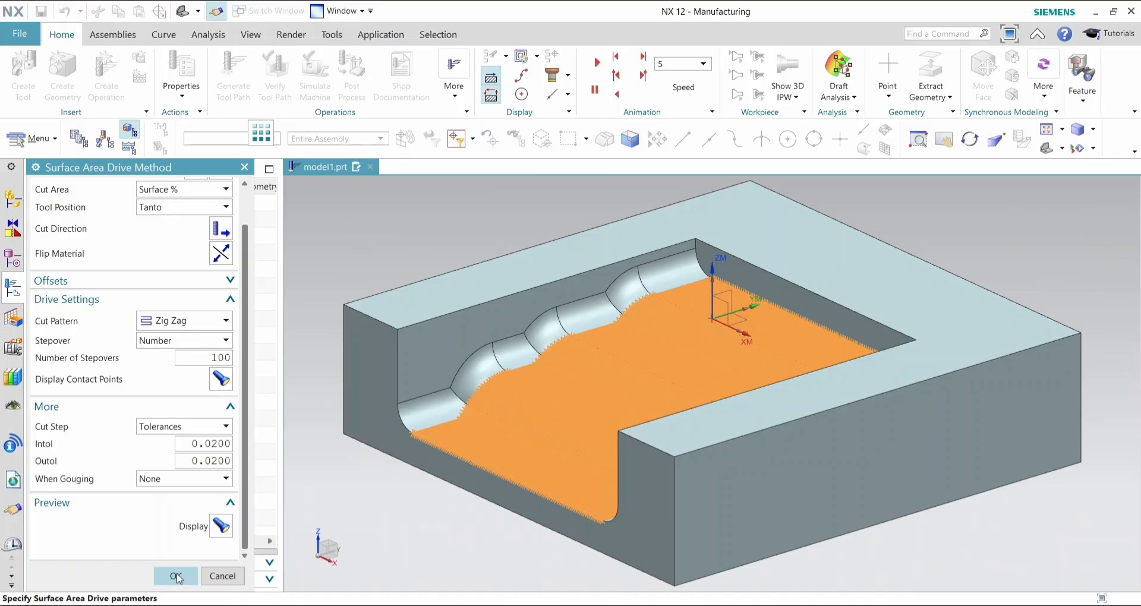
click(177, 577)
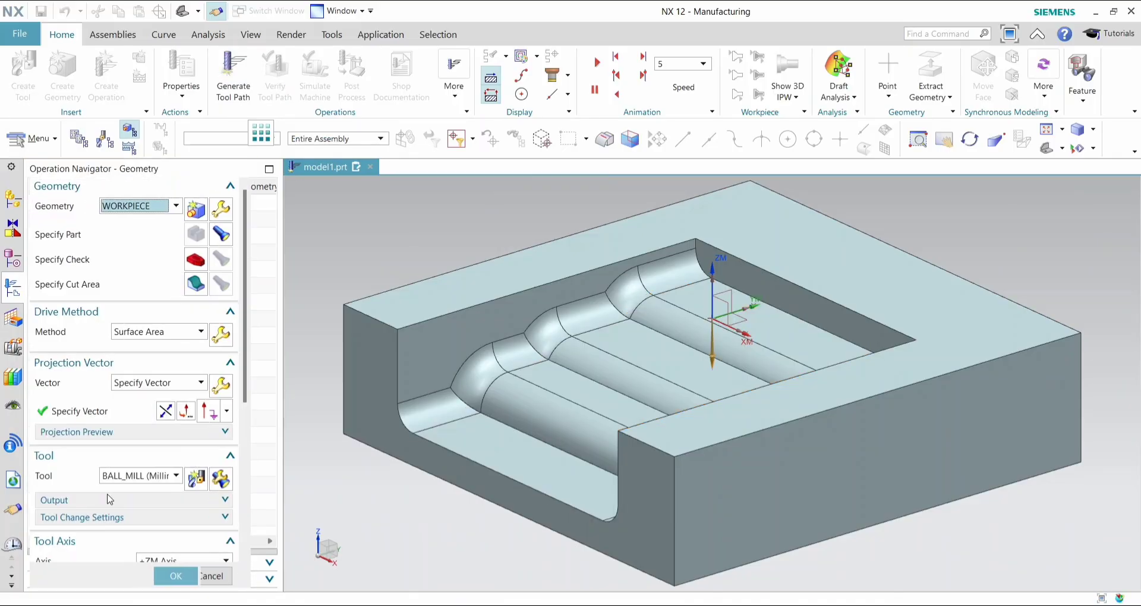
- Generate the tool path for the Contour Surface Area operation
scroll(96, 506, down, 3)
scroll(96, 507, down, 3)
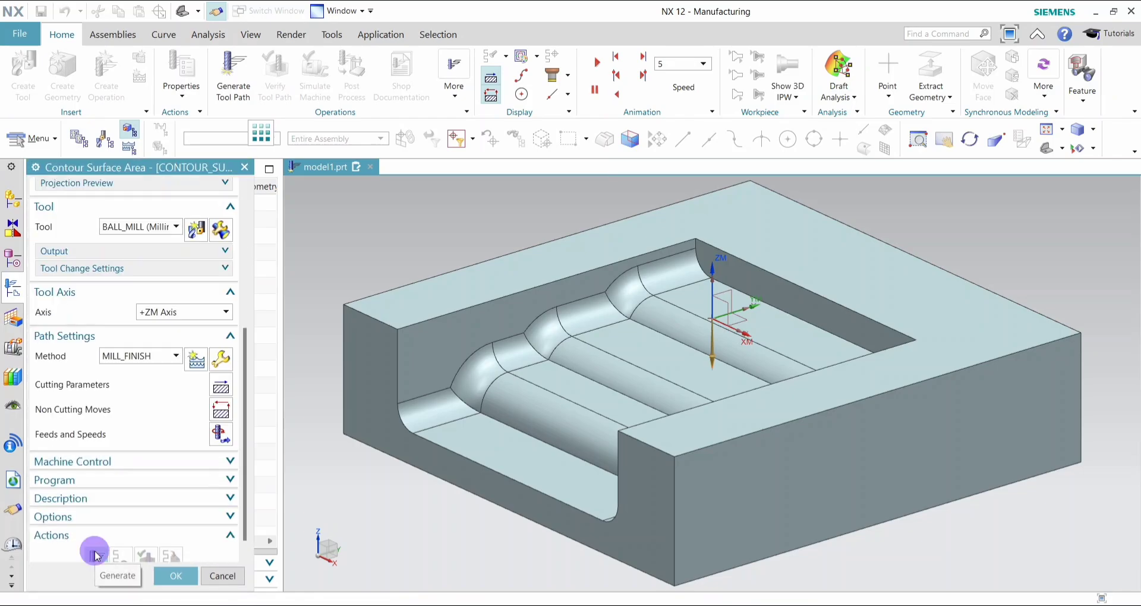
click(95, 554)
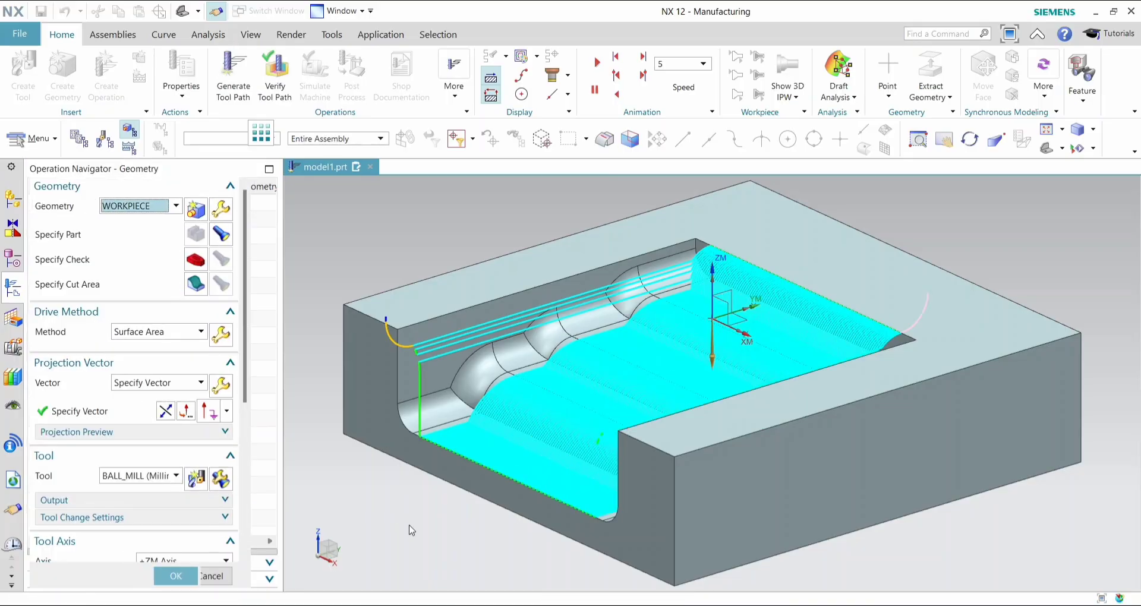
- Verify the generated tool path by playing the 3D Dynamic material removal simulation at animation speed 4
middle_drag(384, 542, 401, 547)
scroll(170, 542, down, 10)
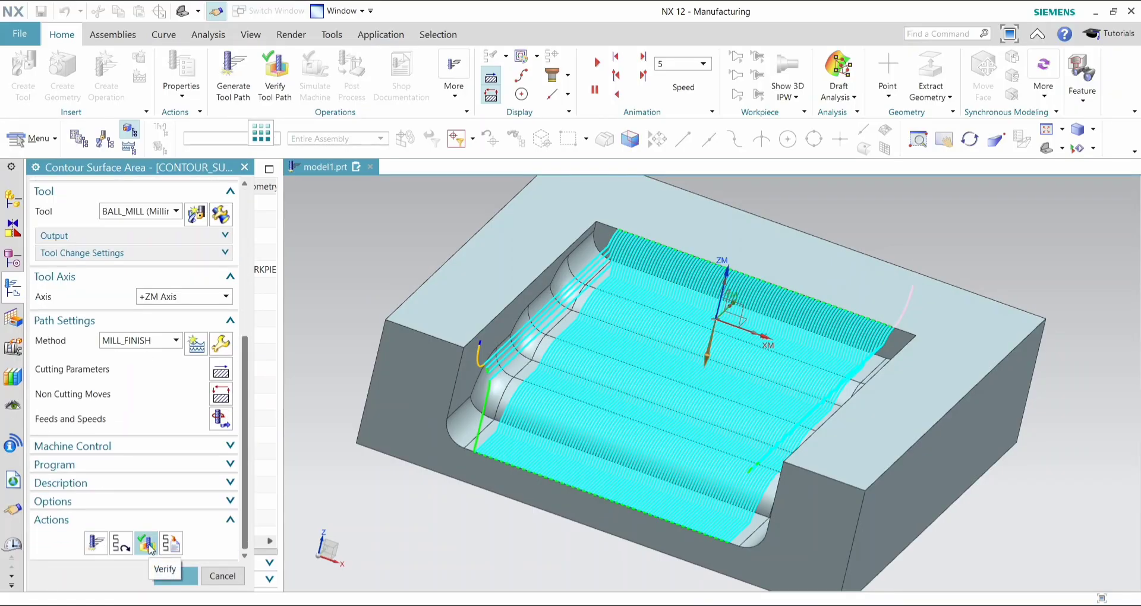
click(147, 543)
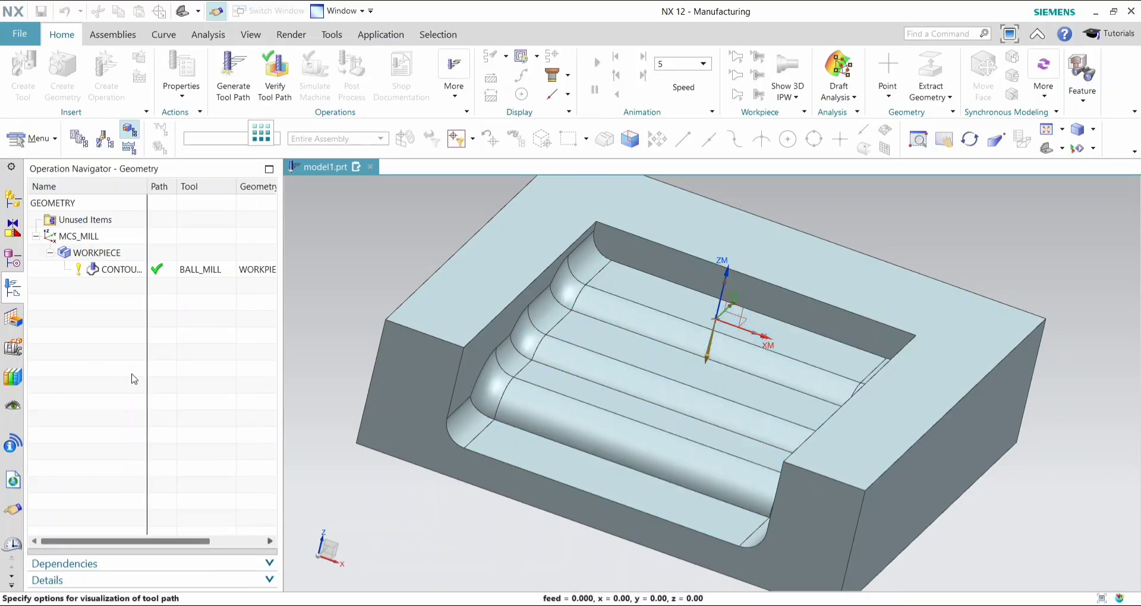
click(100, 286)
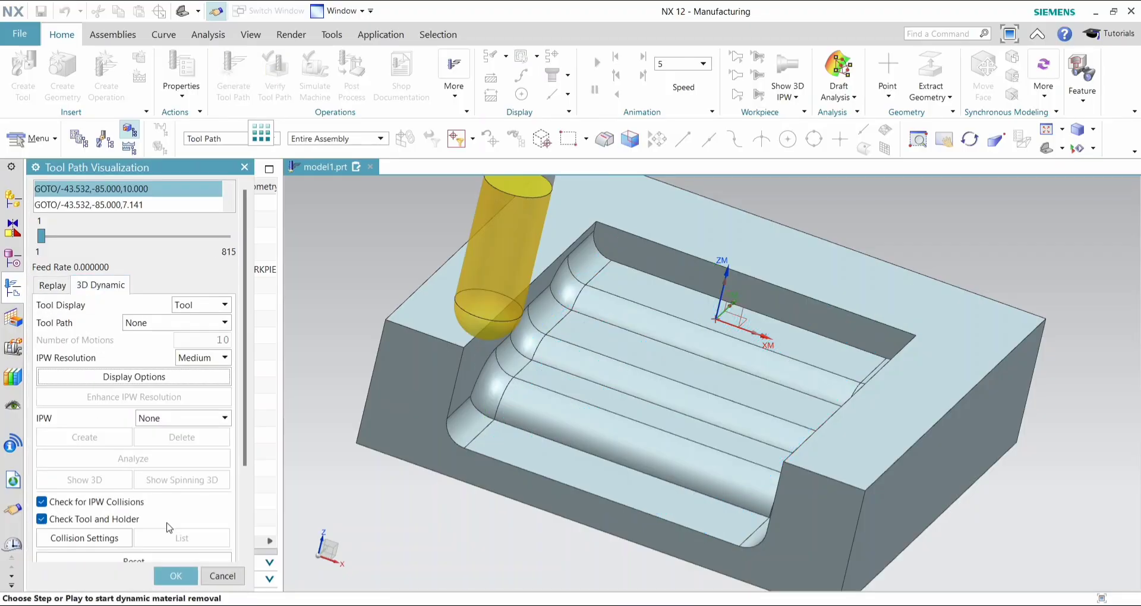
scroll(146, 514, down, 3)
click(142, 528)
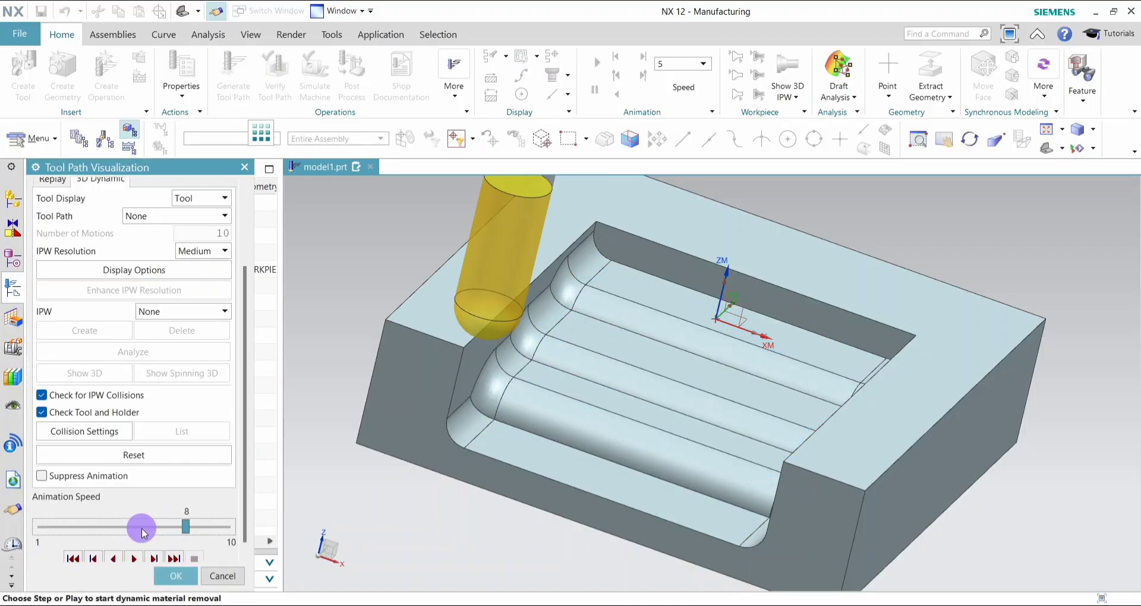
click(103, 527)
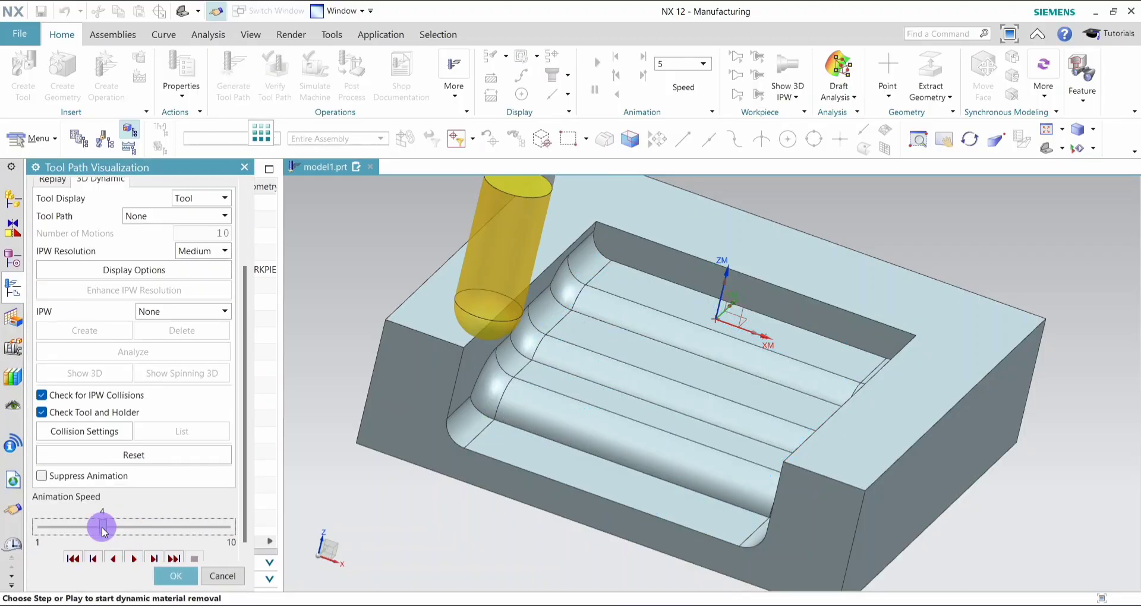
click(135, 559)
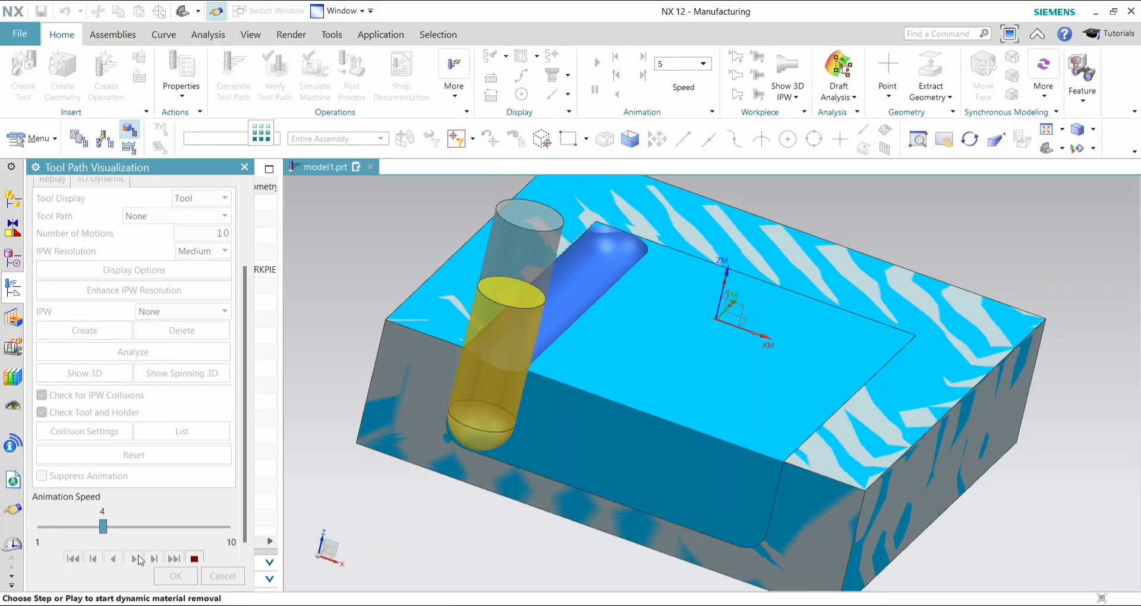
- Raise the simulation's animation speed to 9, inspect the machined pocket and accept the tool path visualization
drag(103, 527, 205, 531)
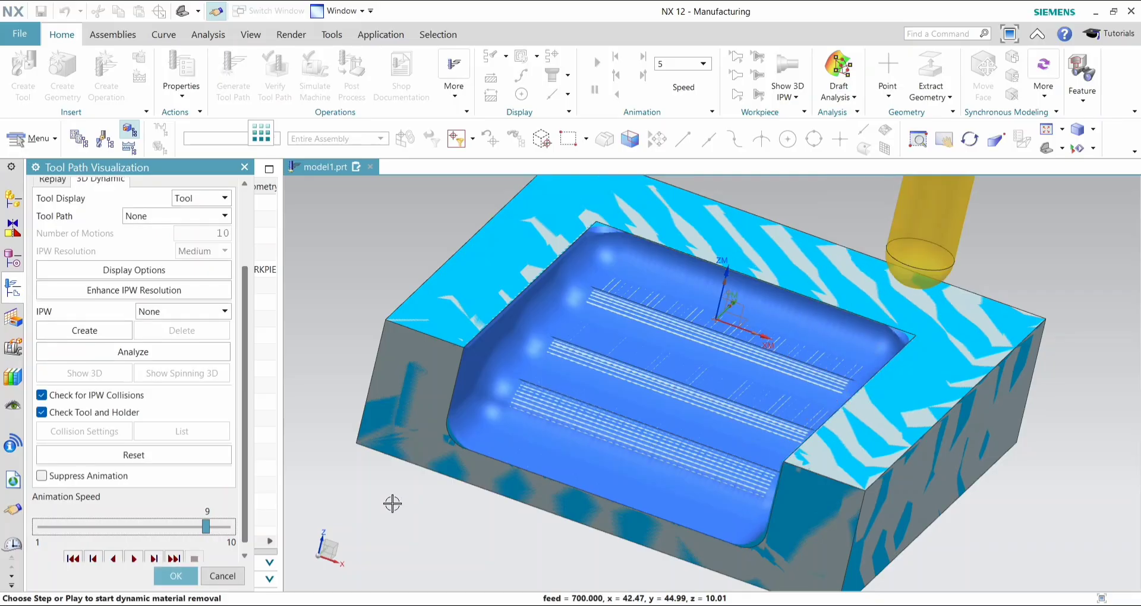
middle_drag(376, 501, 361, 490)
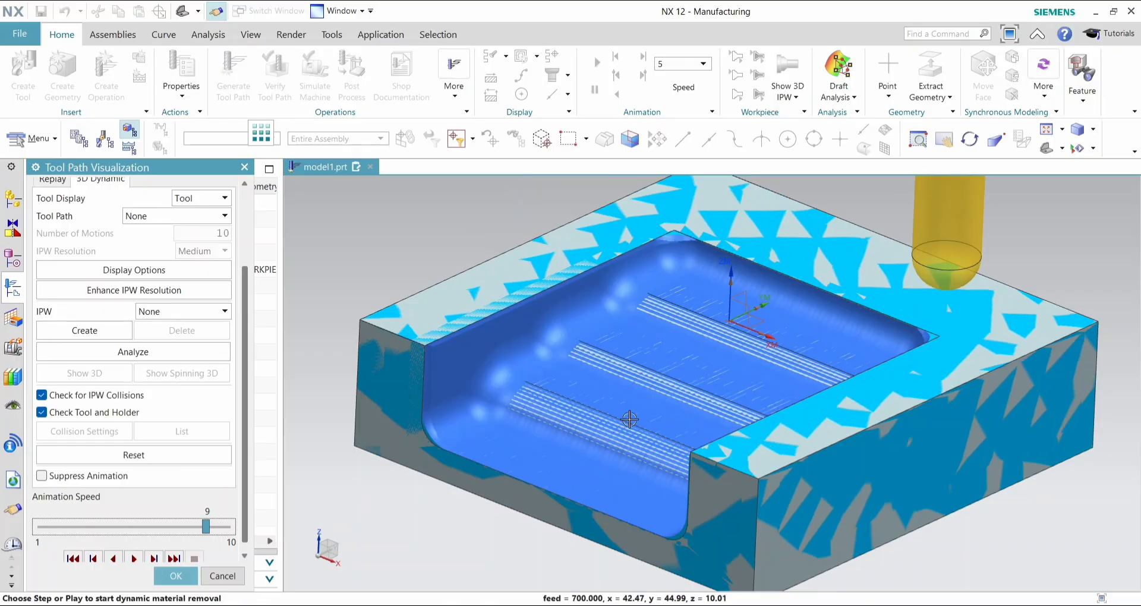
click(176, 576)
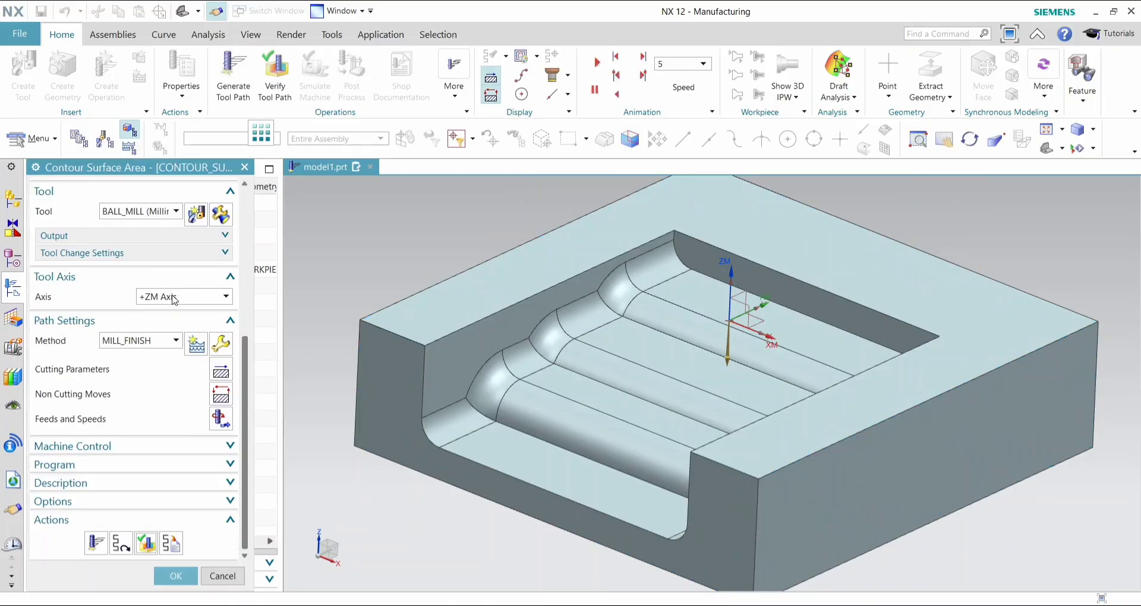
- Set the BALL_MILL tool's ball diameter to 10 and regenerate the Contour Surface Area tool path
scroll(176, 293, up, 2)
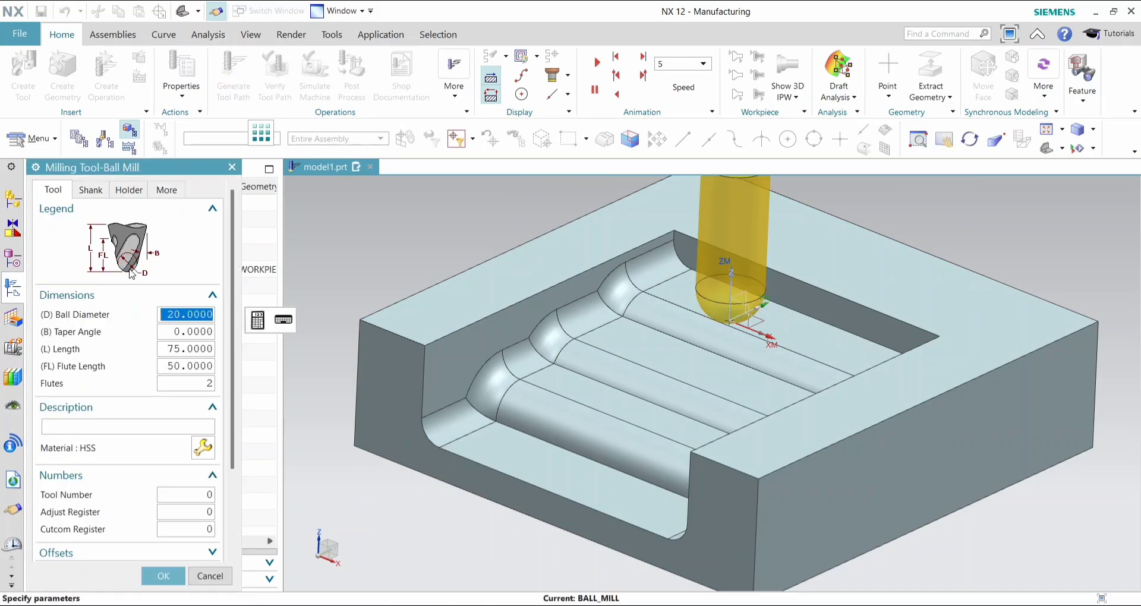
text(10)
key(Return)
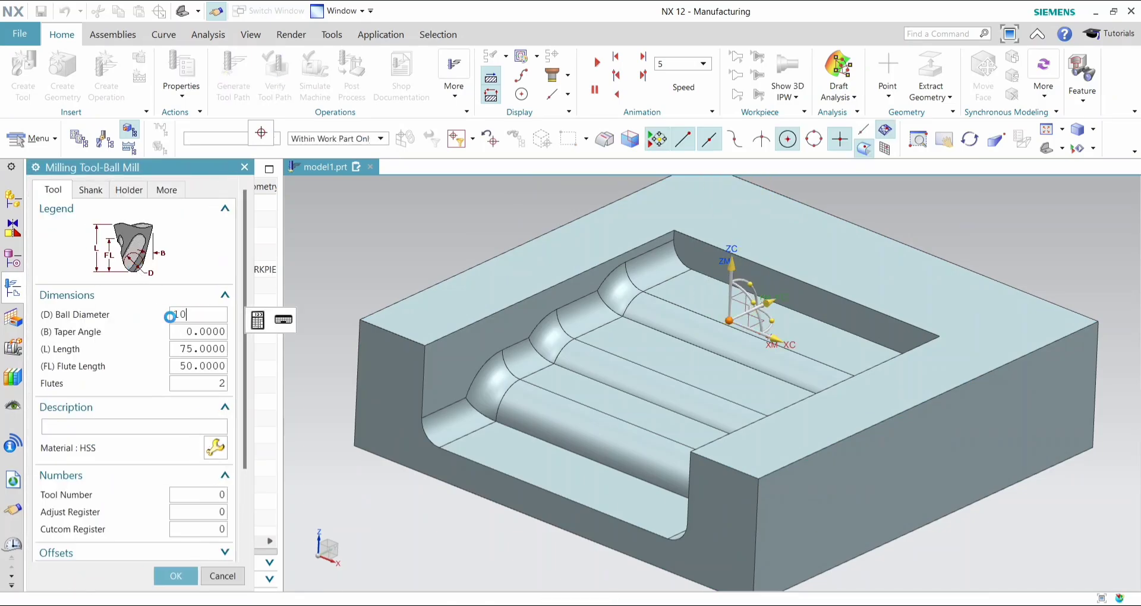
click(175, 576)
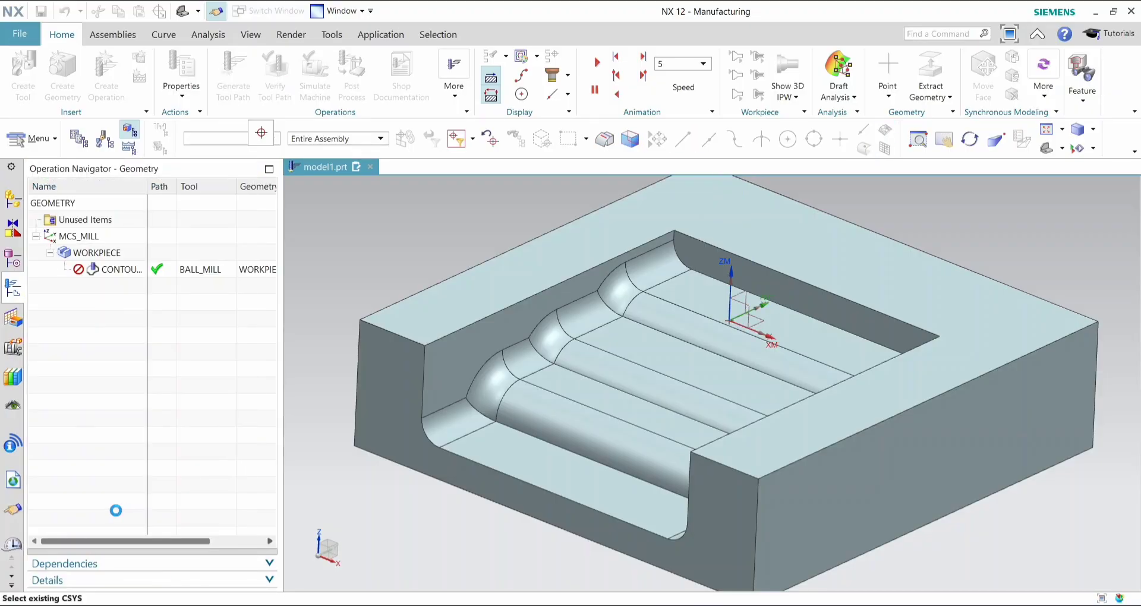
scroll(106, 557, down, 3)
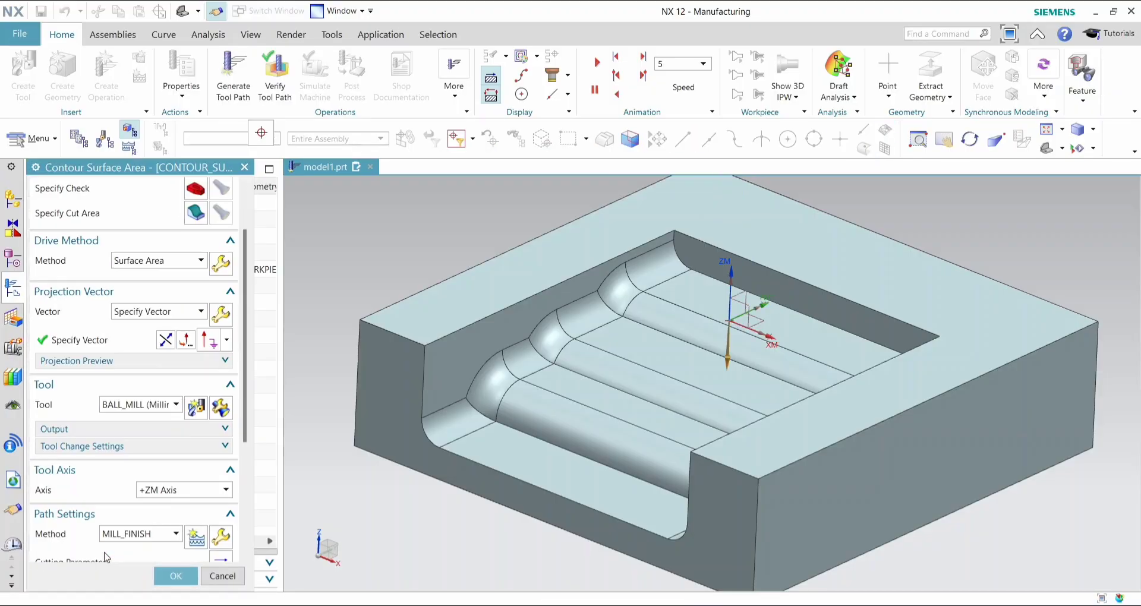
scroll(92, 552, down, 5)
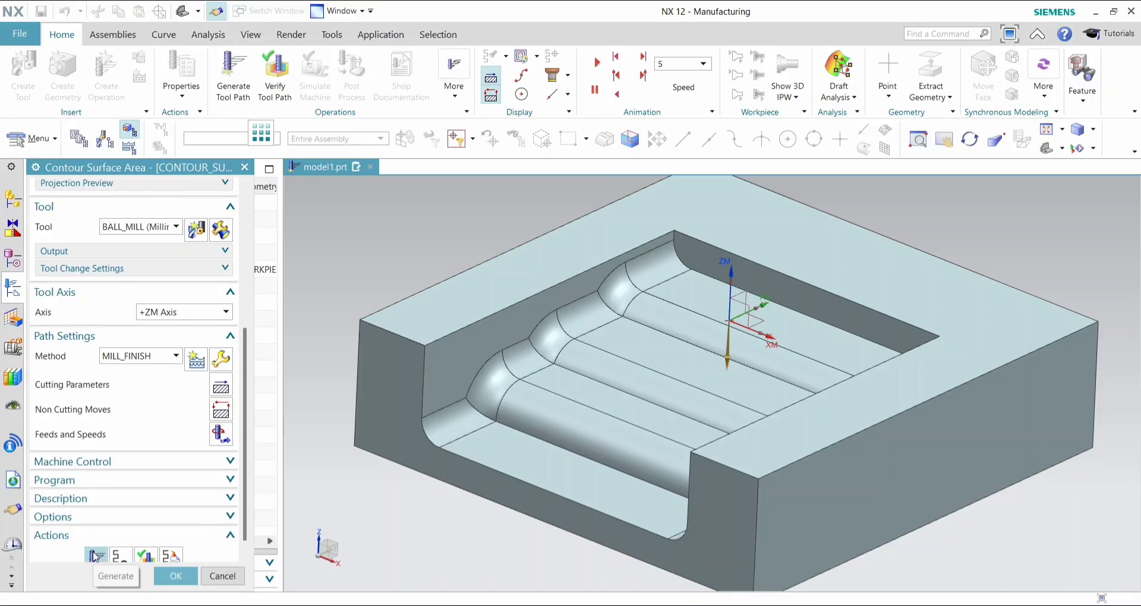
click(94, 556)
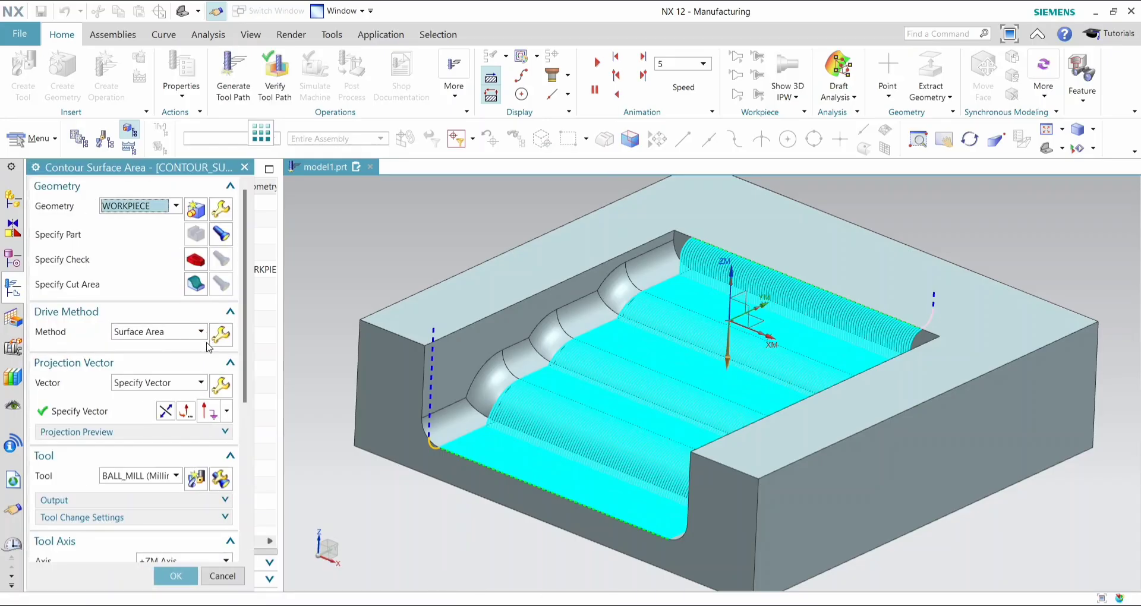
- Set the surface area drive method's number of stepovers to 200 and regenerate the tool path
click(220, 334)
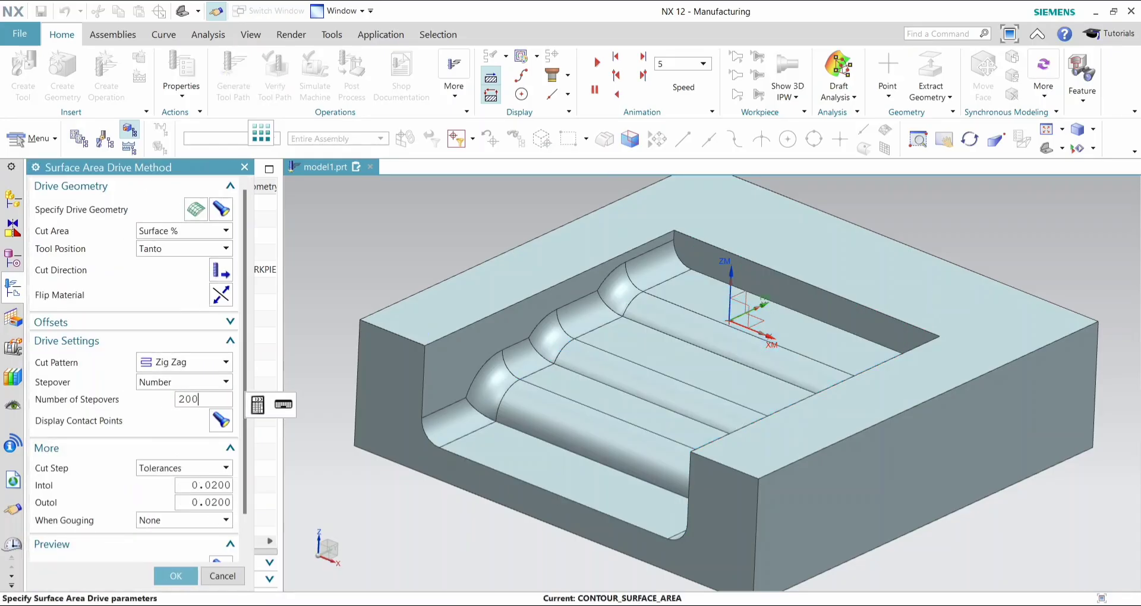
click(171, 572)
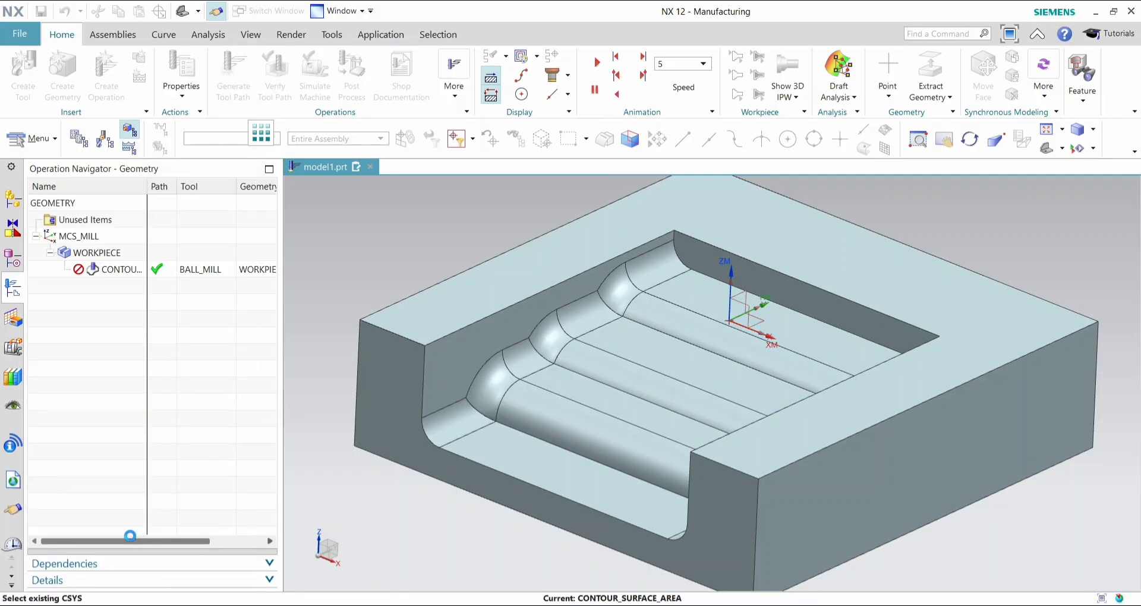
scroll(134, 535, down, 3)
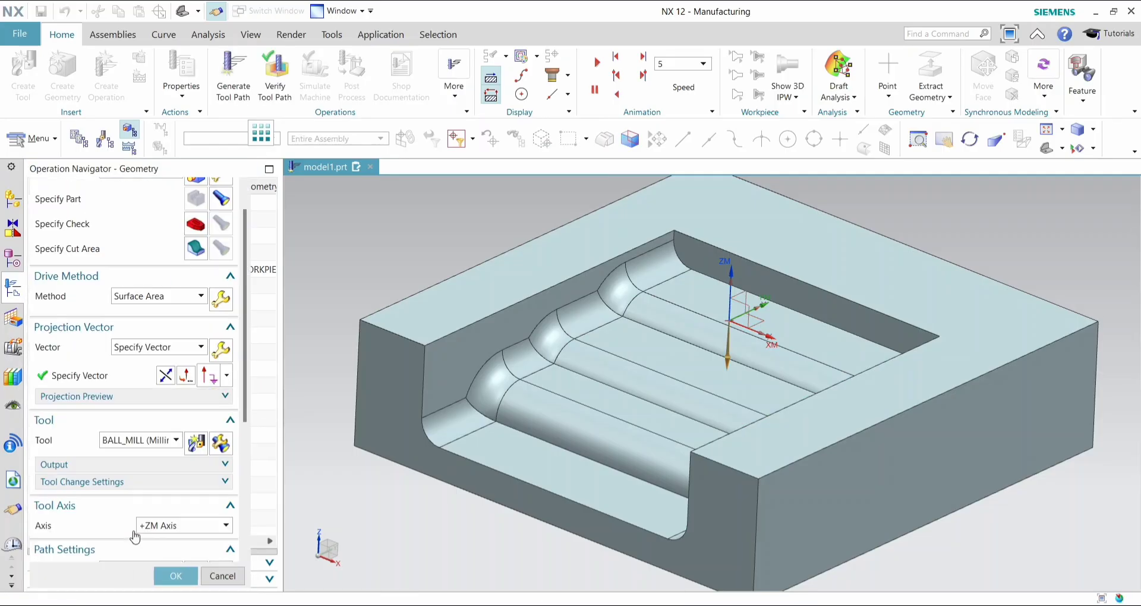
scroll(113, 538, down, 5)
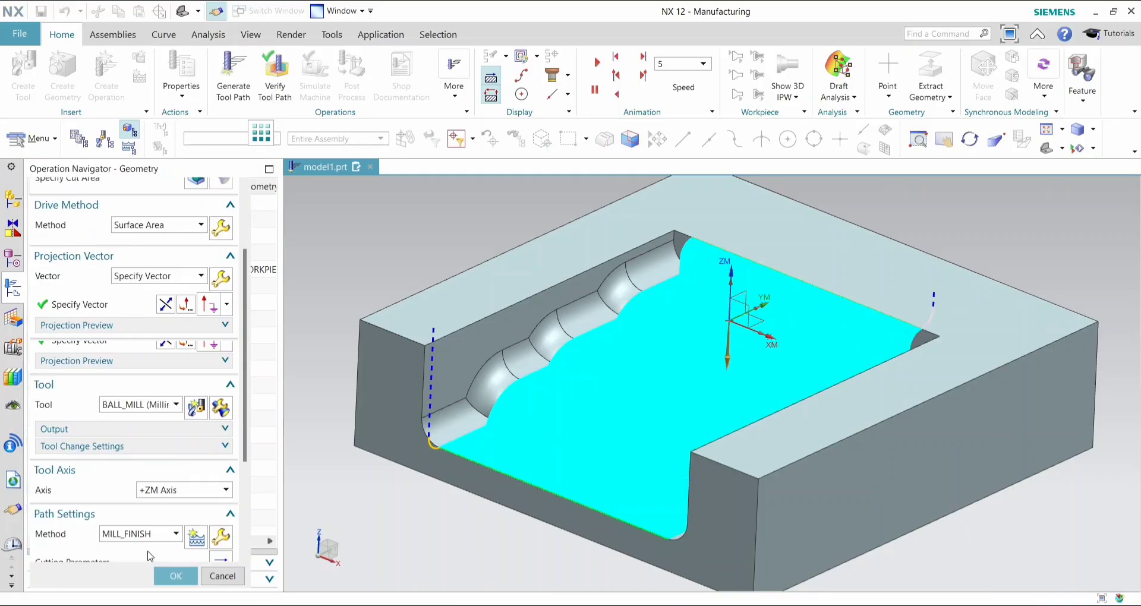
- Verify the denser tool path with the dynamic material removal simulation, inspect the machined pocket and accept the operation
click(147, 550)
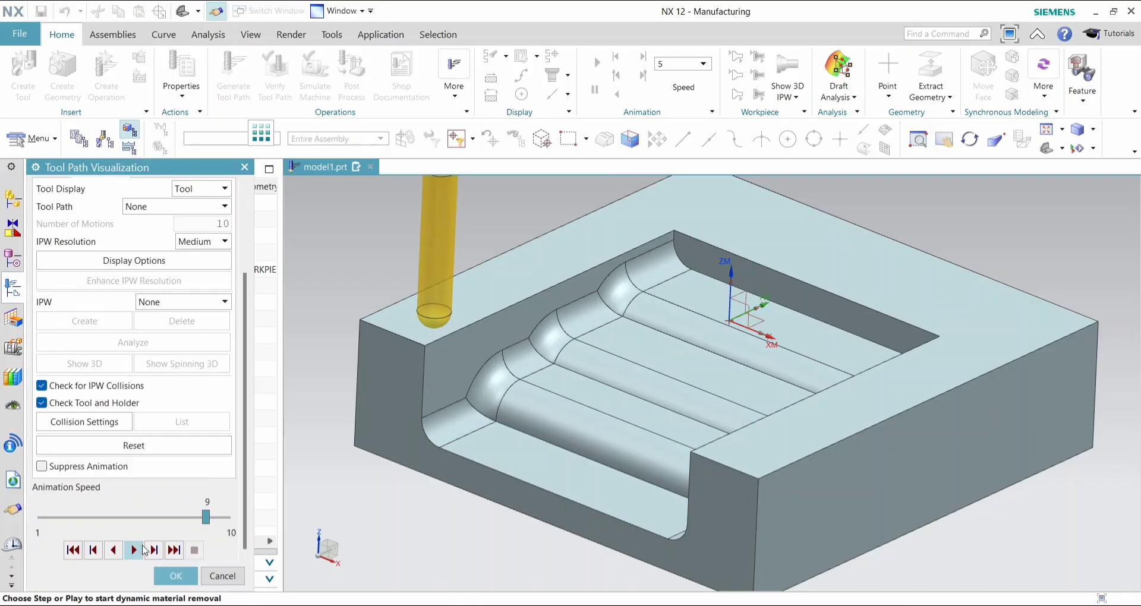
click(141, 551)
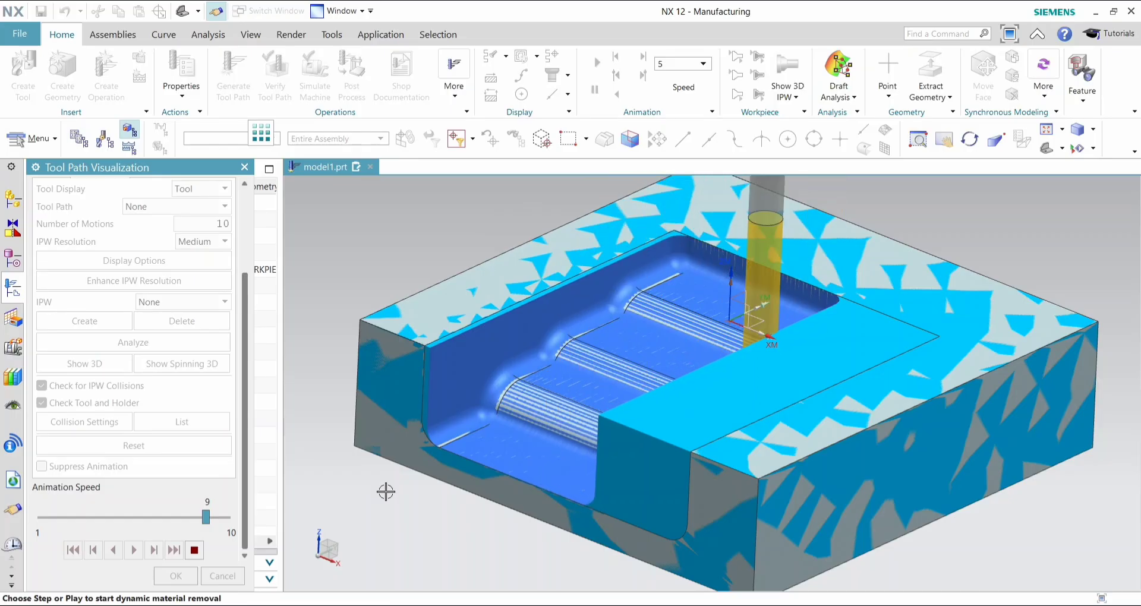
click(1048, 149)
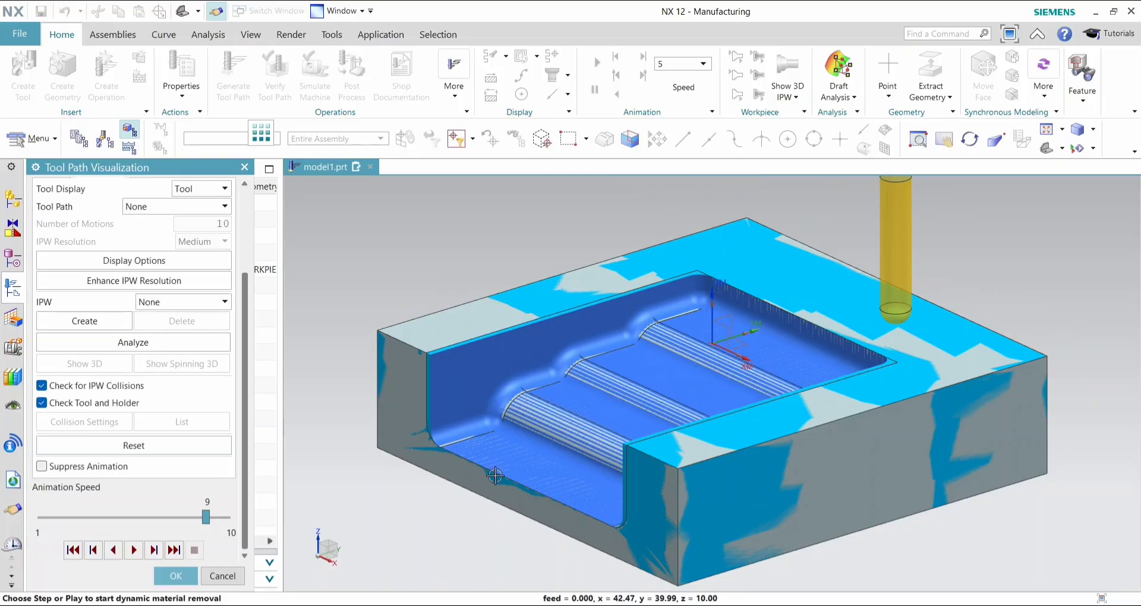
middle_drag(523, 527, 621, 437)
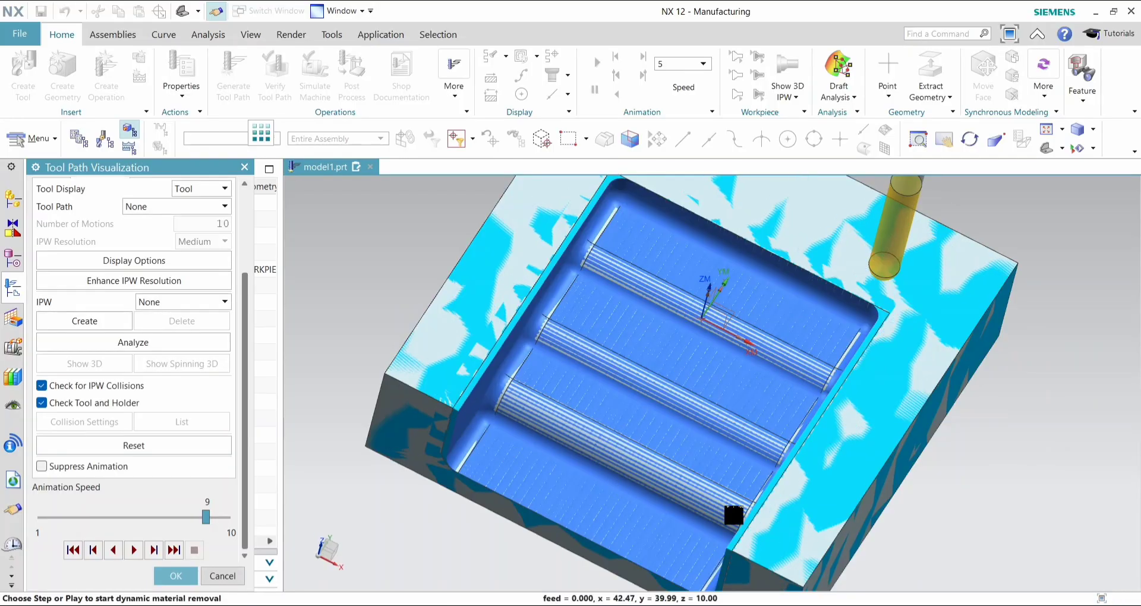
click(172, 584)
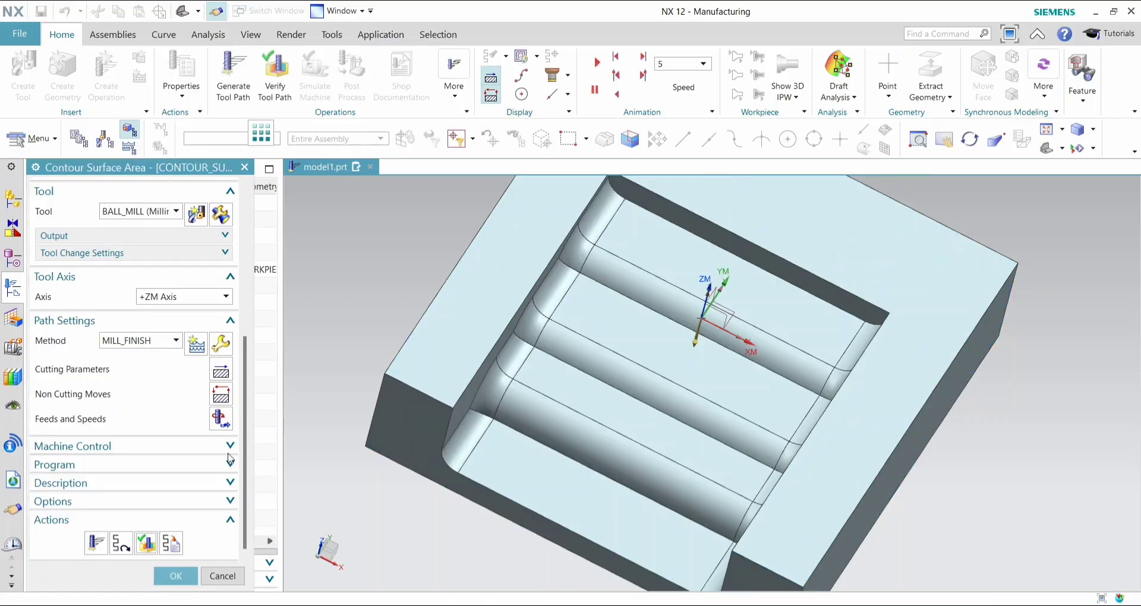
click(159, 583)
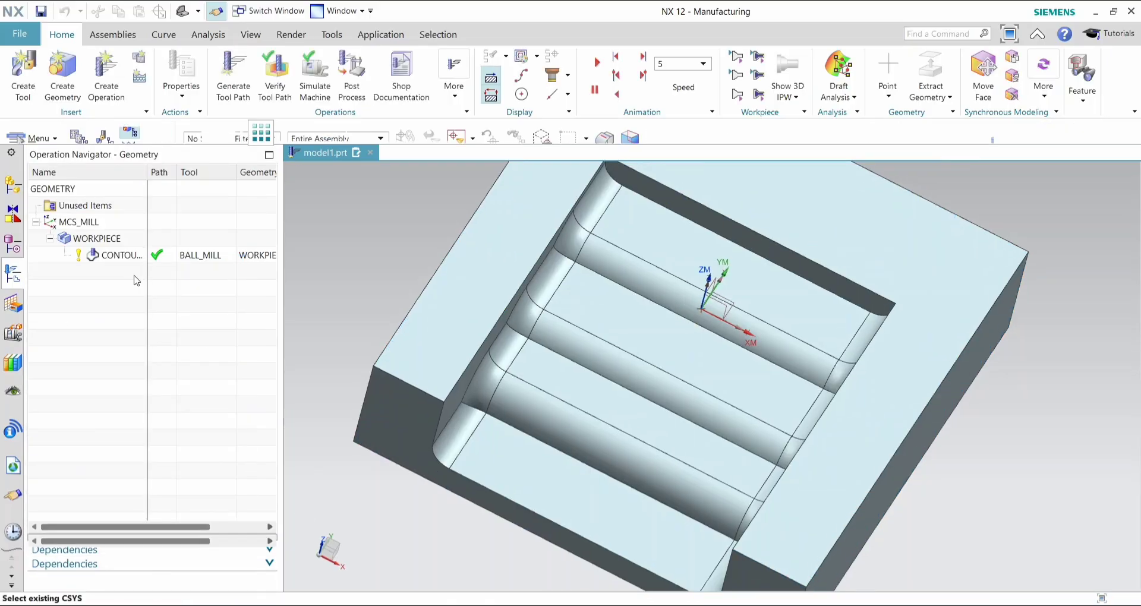
- Copy the CONTOUR_SURFACE_AREA operation and paste the duplicate under WORKPIECE
click(136, 257)
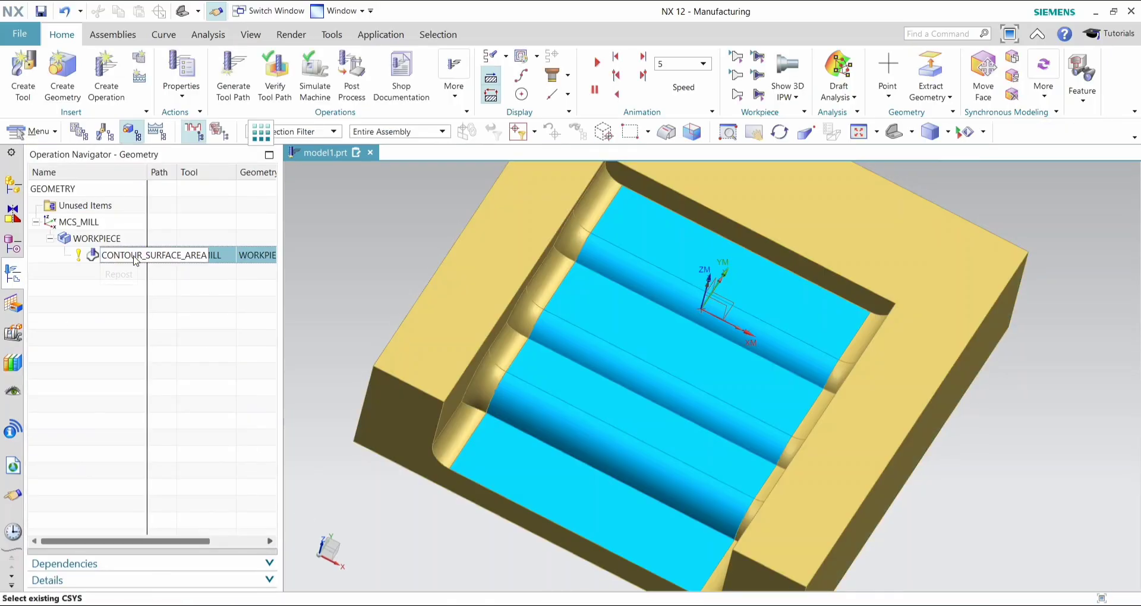
click(352, 274)
click(136, 261)
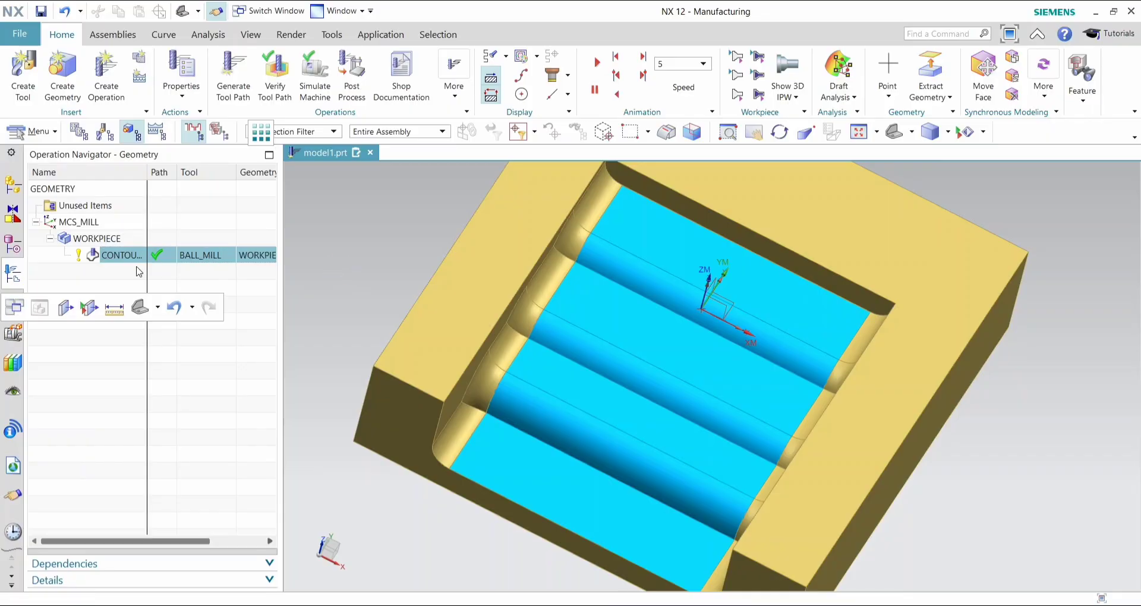
right_click(167, 257)
click(178, 194)
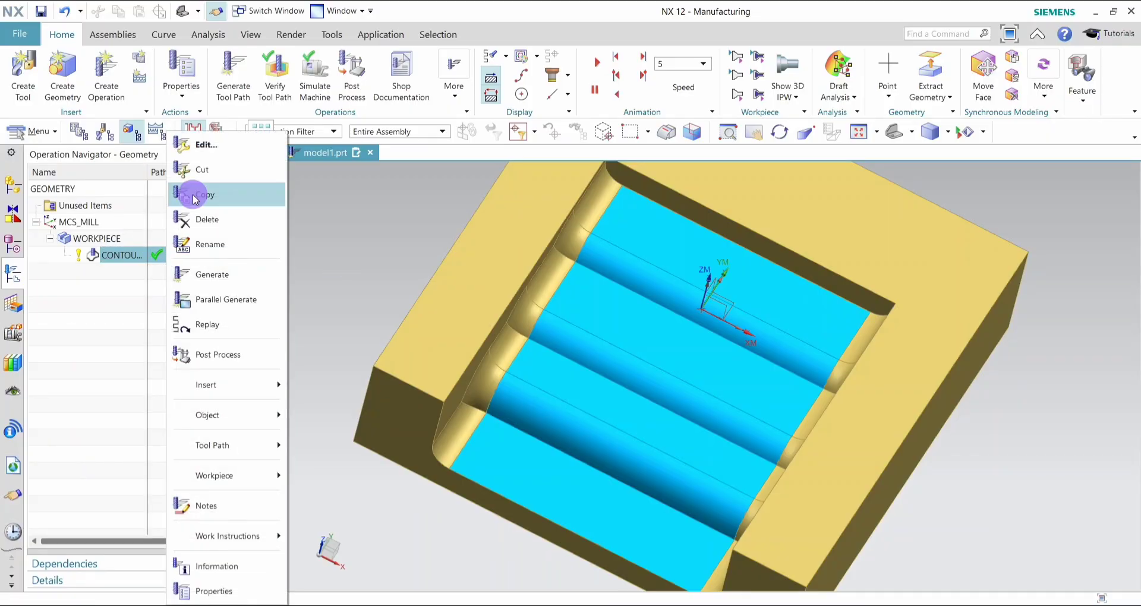
click(148, 255)
click(144, 259)
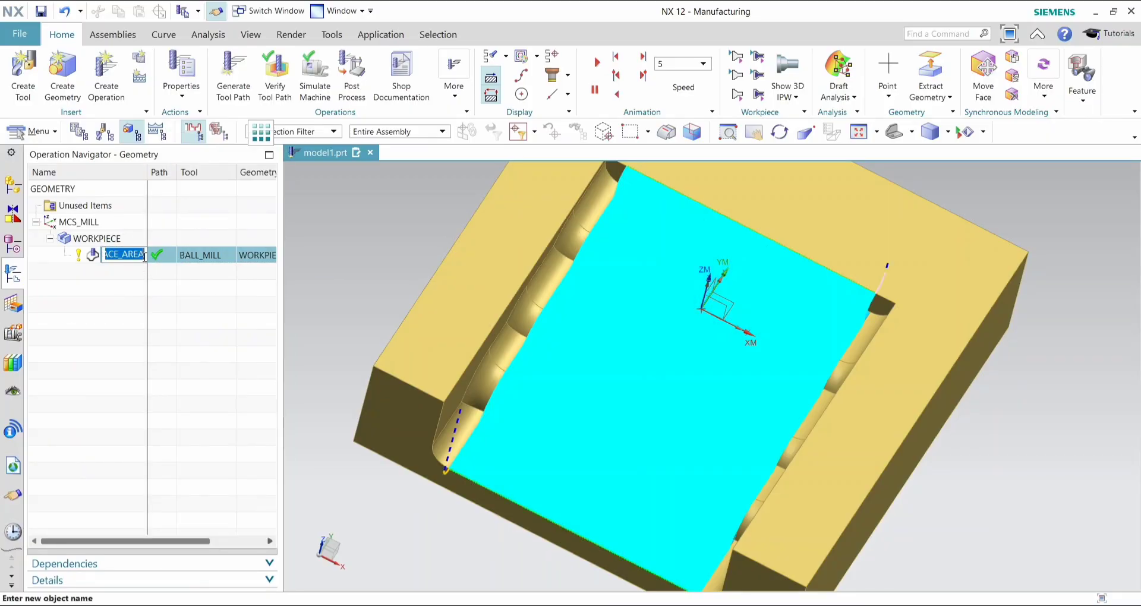
right_click(144, 260)
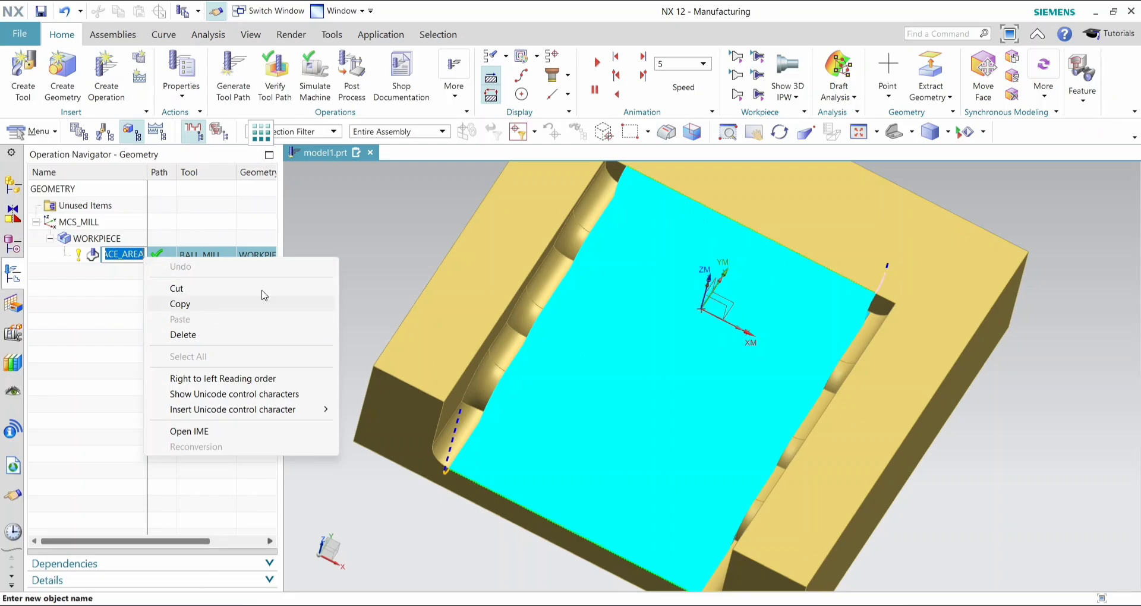
click(319, 238)
click(159, 257)
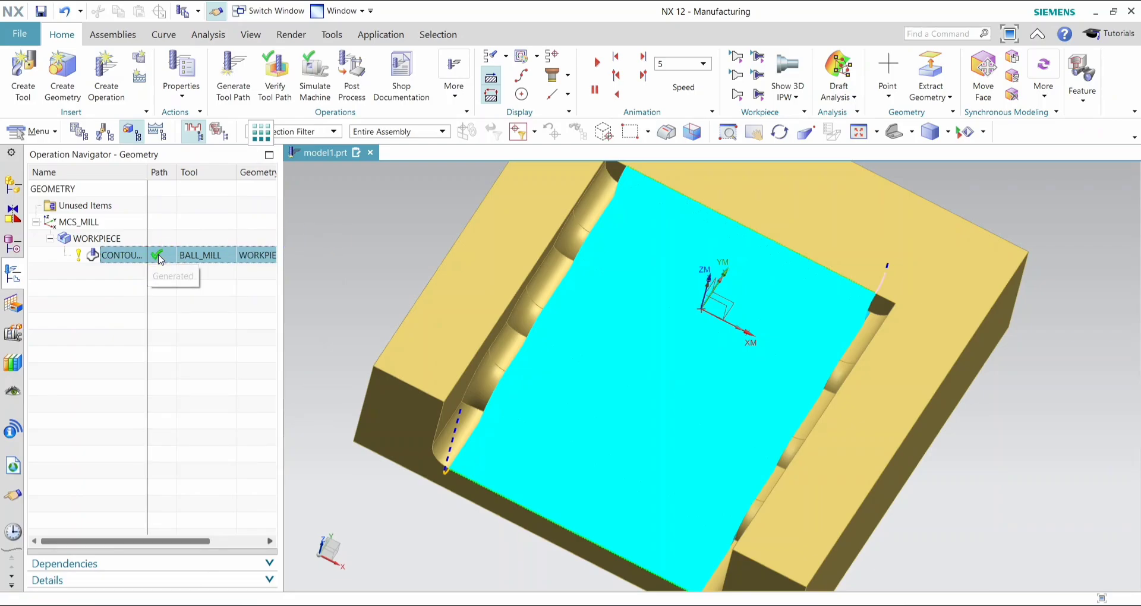
right_click(159, 257)
click(217, 207)
- Open the copied operation's surface area drive geometry and remove all its existing drive faces
double_click(184, 272)
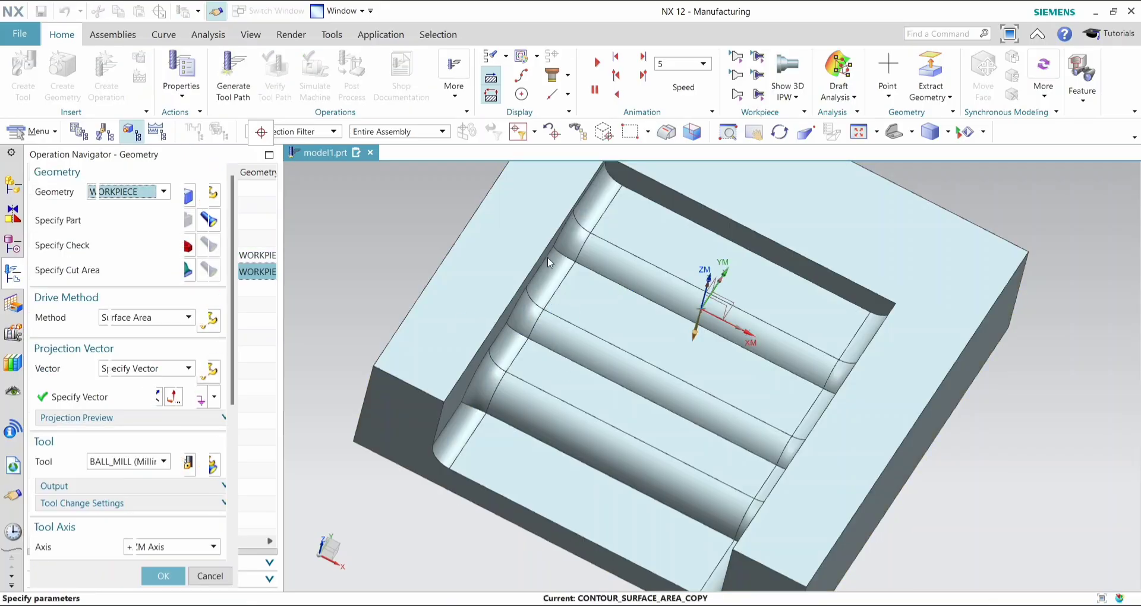
click(217, 323)
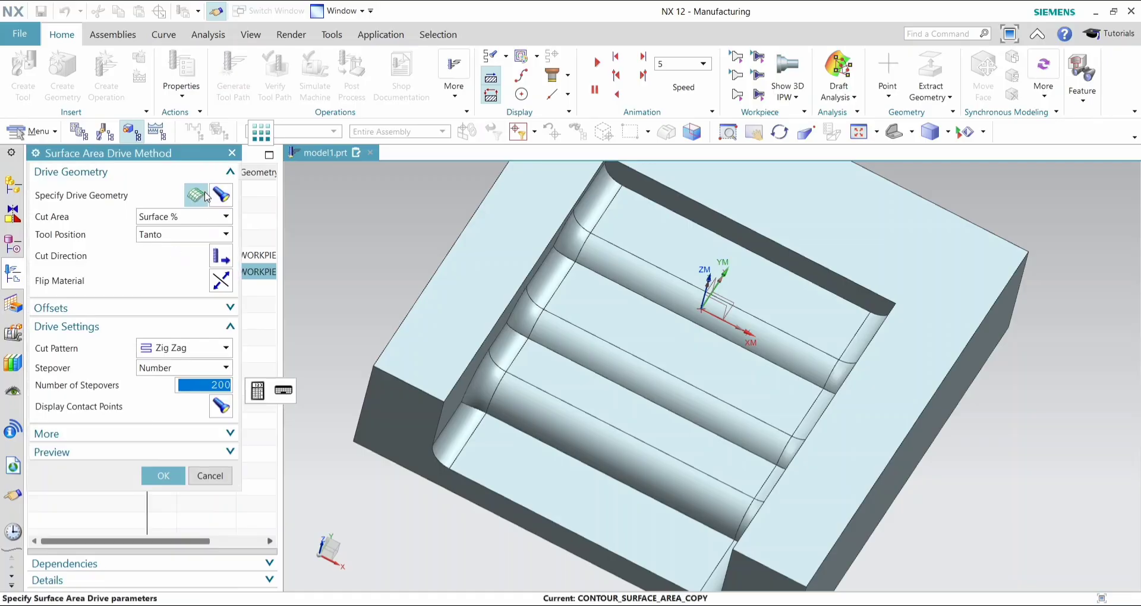
click(205, 196)
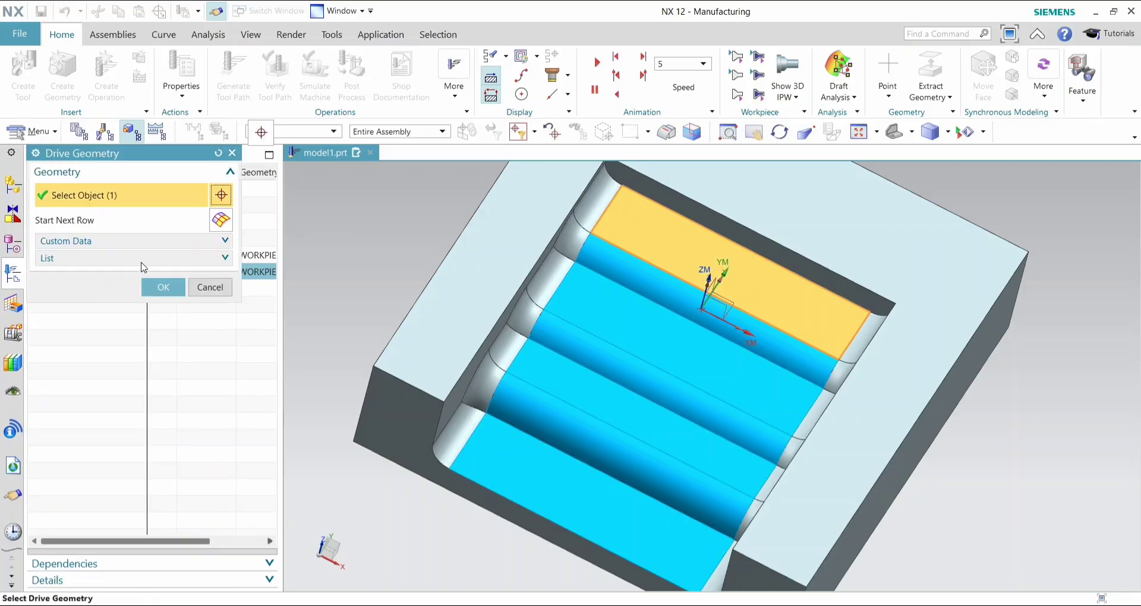
click(127, 258)
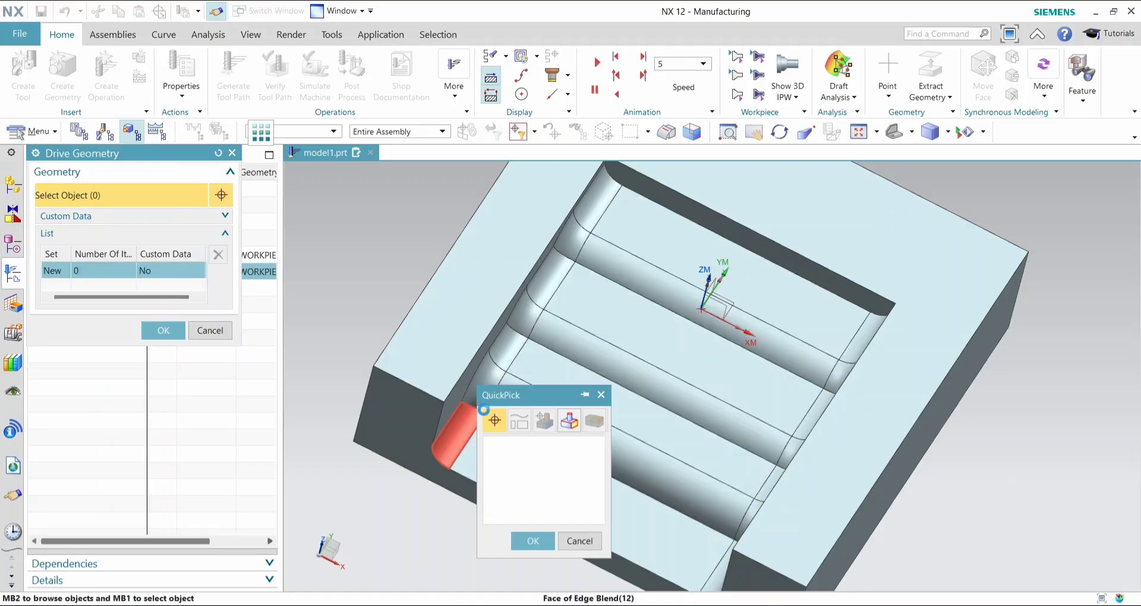
- Select the continuous row of edge blend faces along the pocket's negative X wall as the copied operation's drive geometry
click(463, 420)
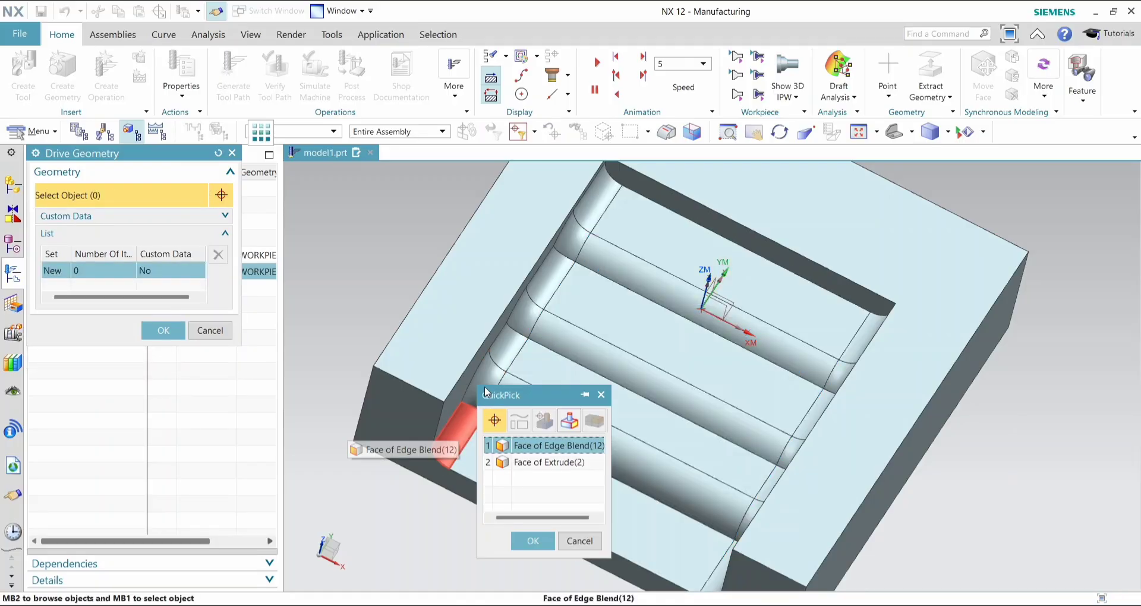
click(528, 540)
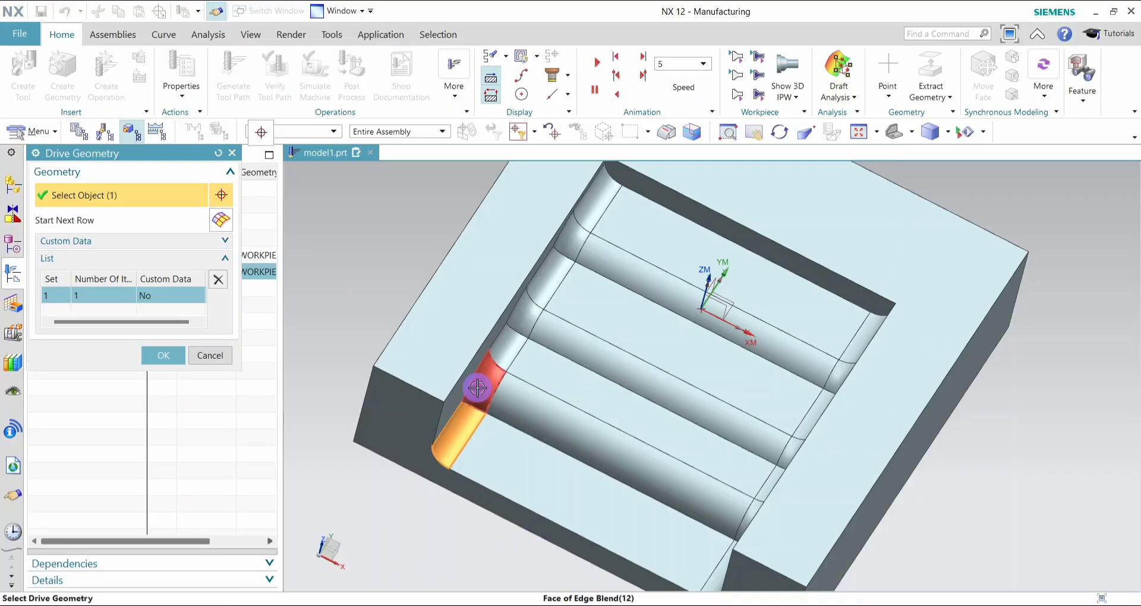
click(508, 355)
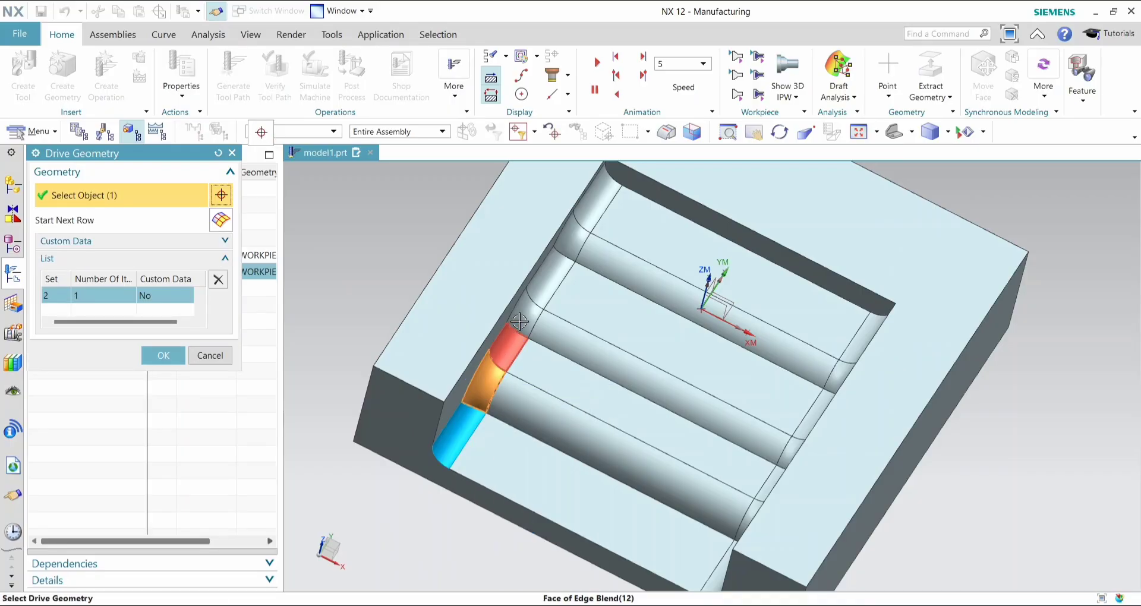
click(513, 337)
click(540, 301)
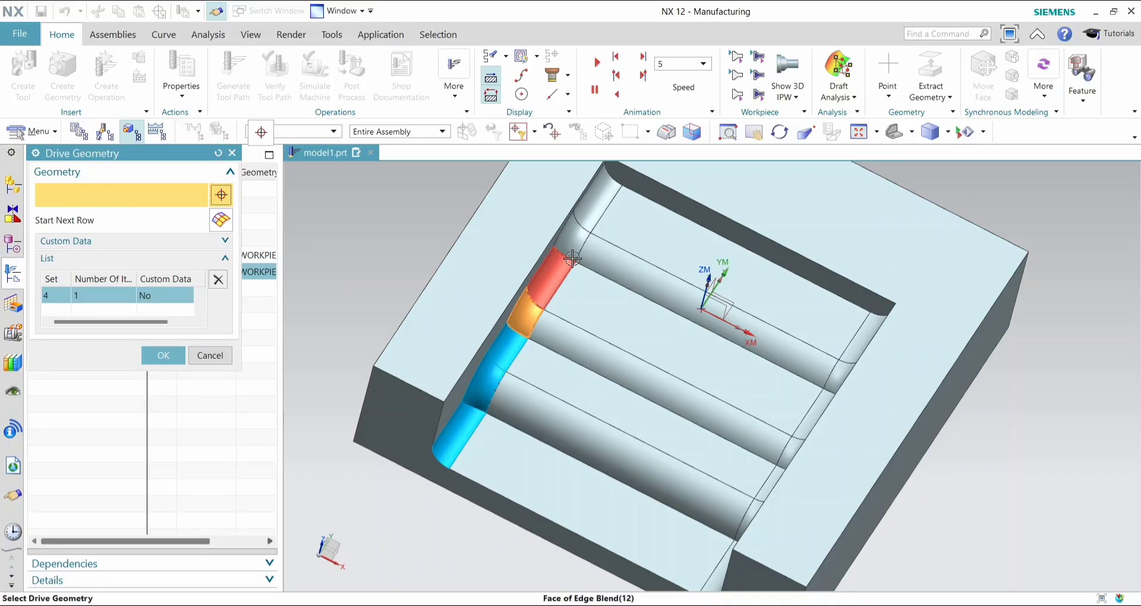
click(557, 266)
click(576, 234)
click(597, 196)
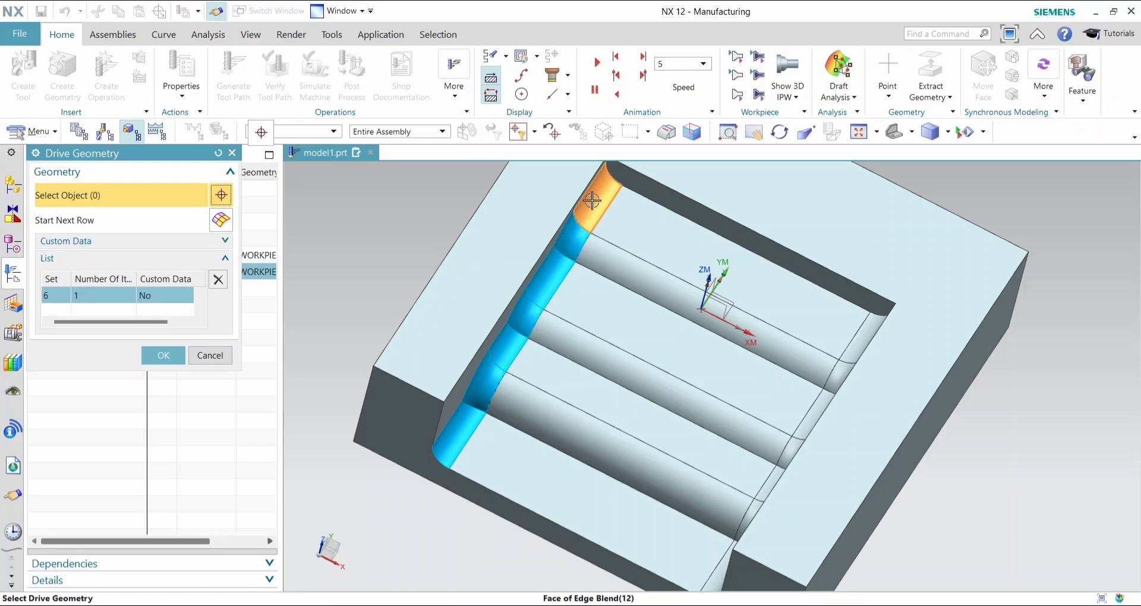
click(163, 358)
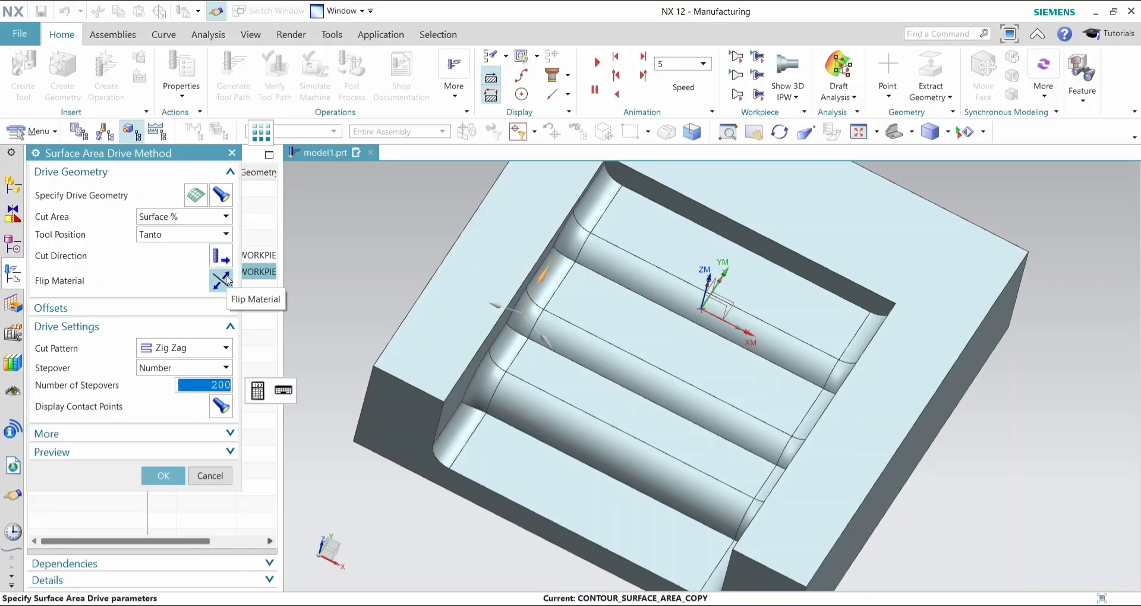
- Flip the material side of the blend drive faces, keep the Zig Zag pattern, preview the drive path and accept the drive settings
click(225, 281)
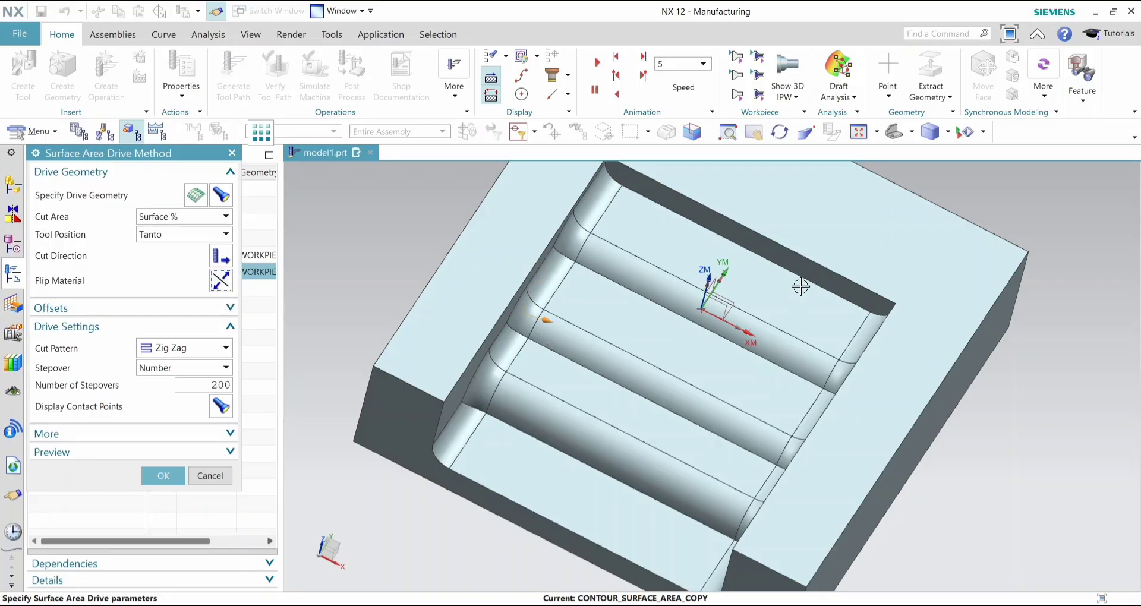
click(217, 355)
click(230, 452)
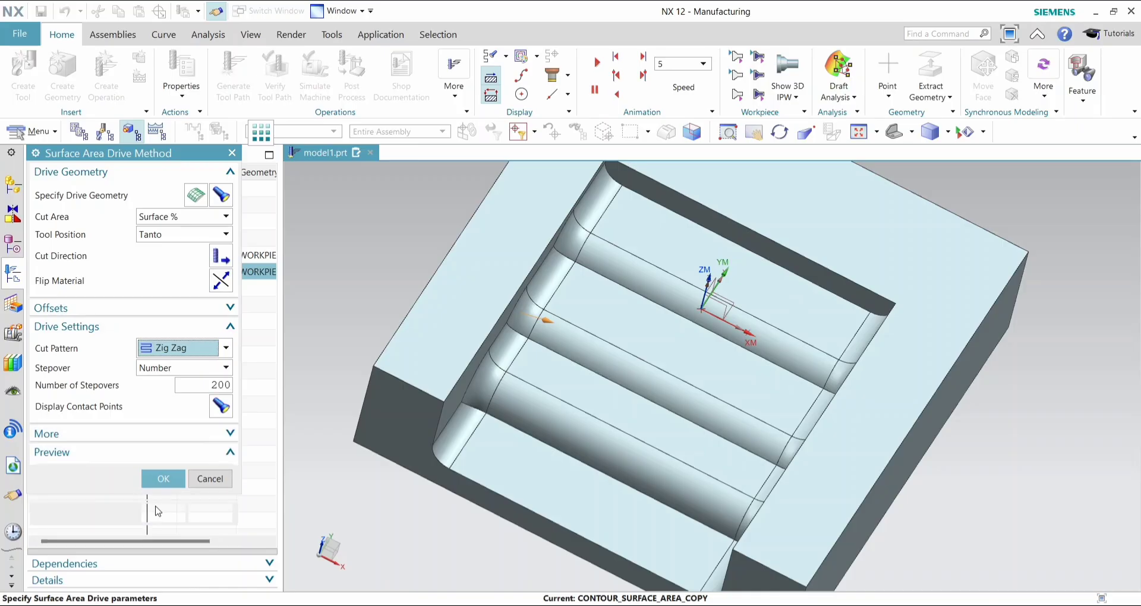
click(217, 475)
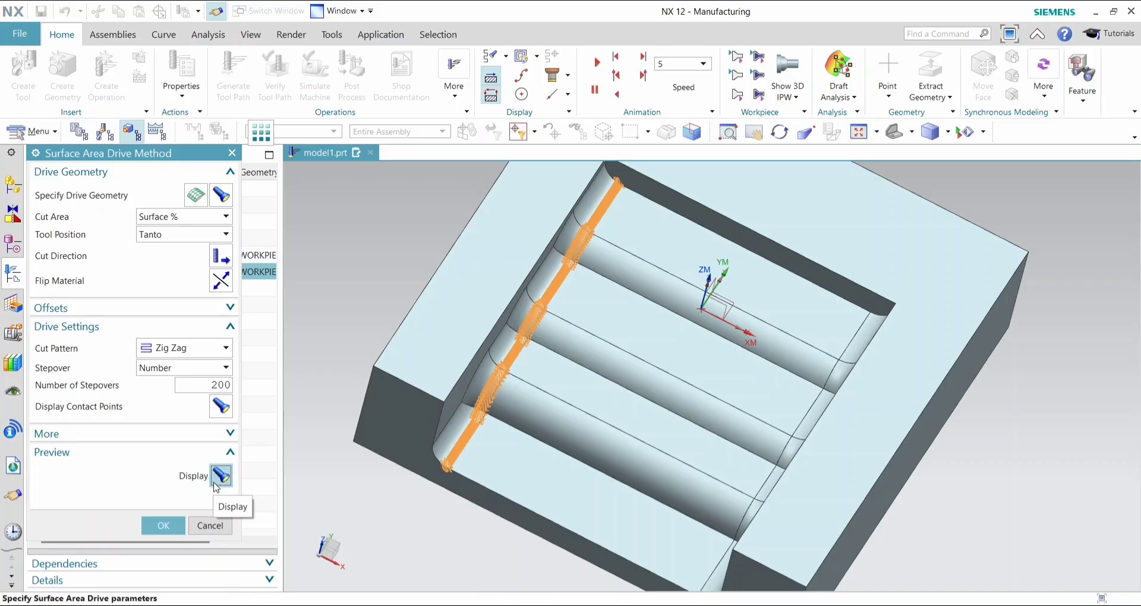
middle_drag(441, 539, 426, 520)
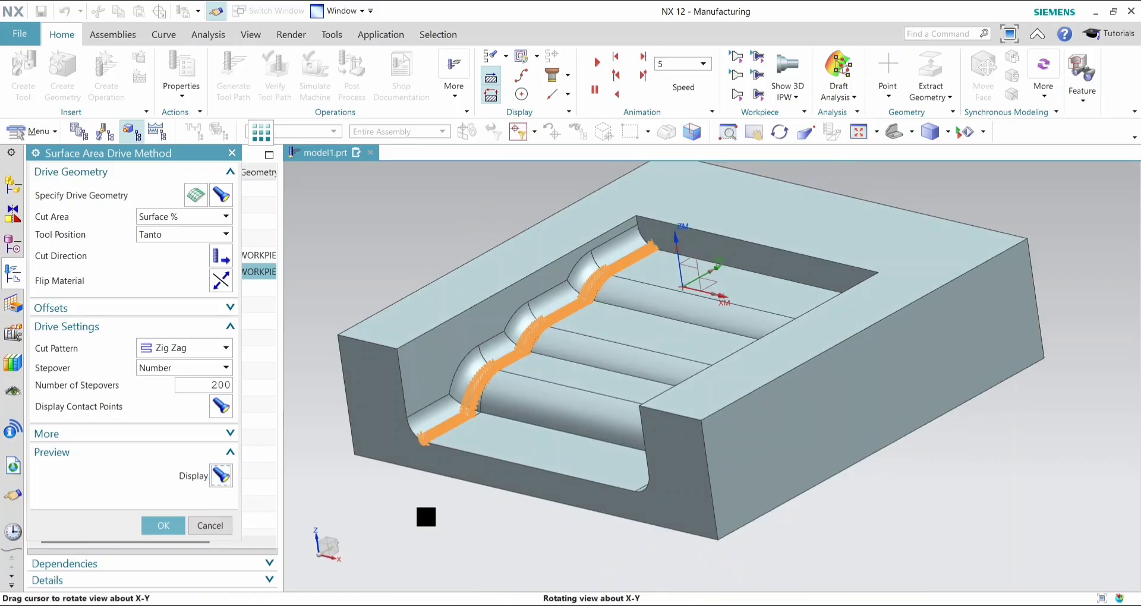
click(166, 529)
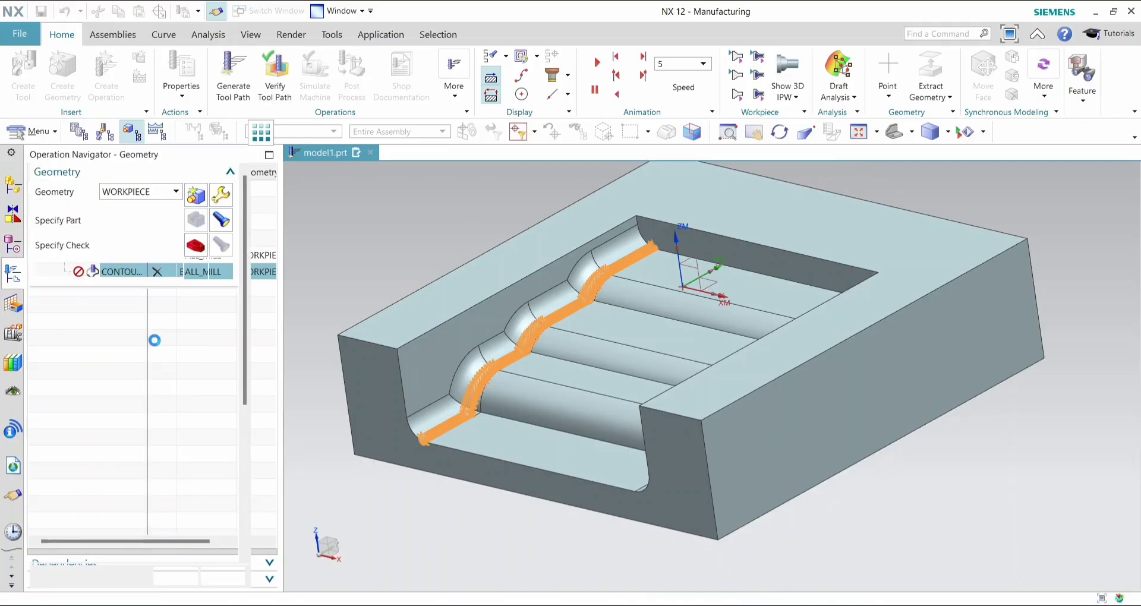
- Create a new ball mill with a ball diameter of 7 as the copied operation's tool
click(197, 388)
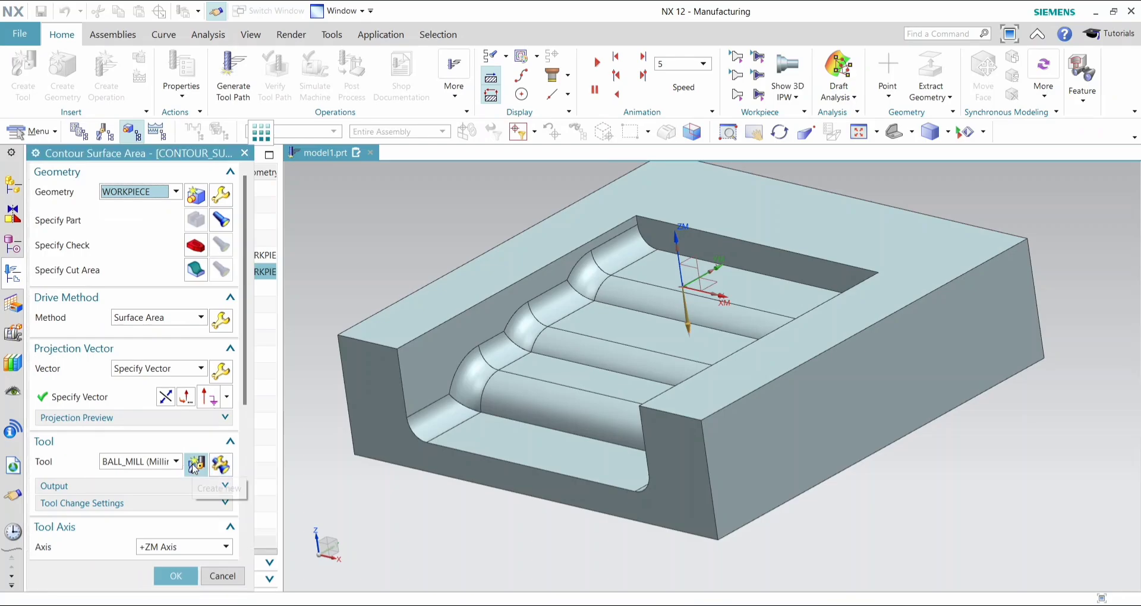
click(197, 466)
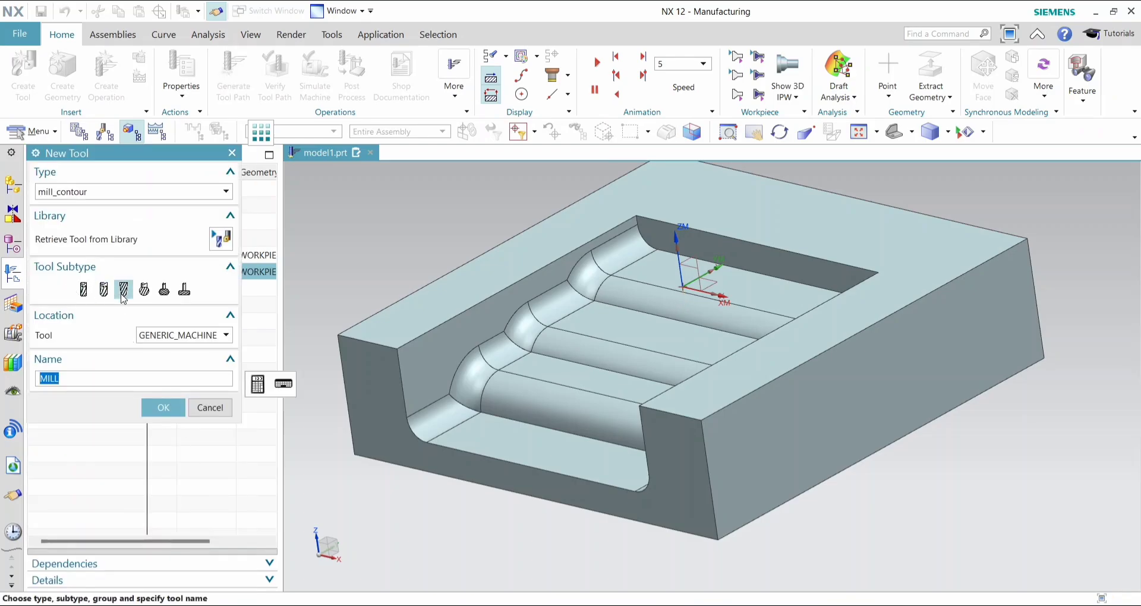
click(122, 293)
click(161, 407)
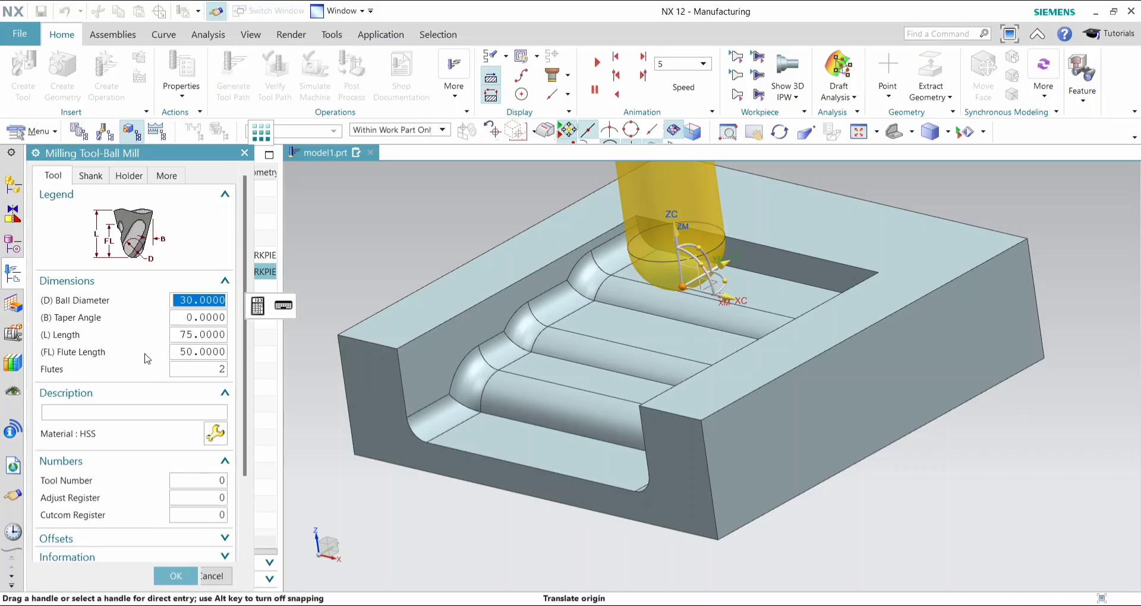
text(7)
key(Return)
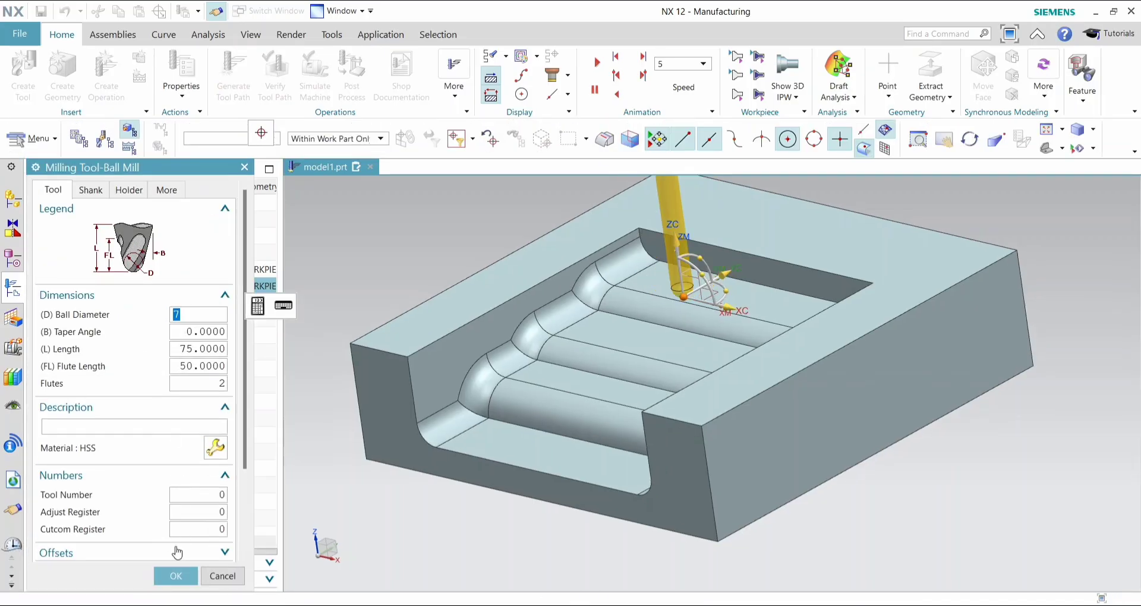
click(175, 576)
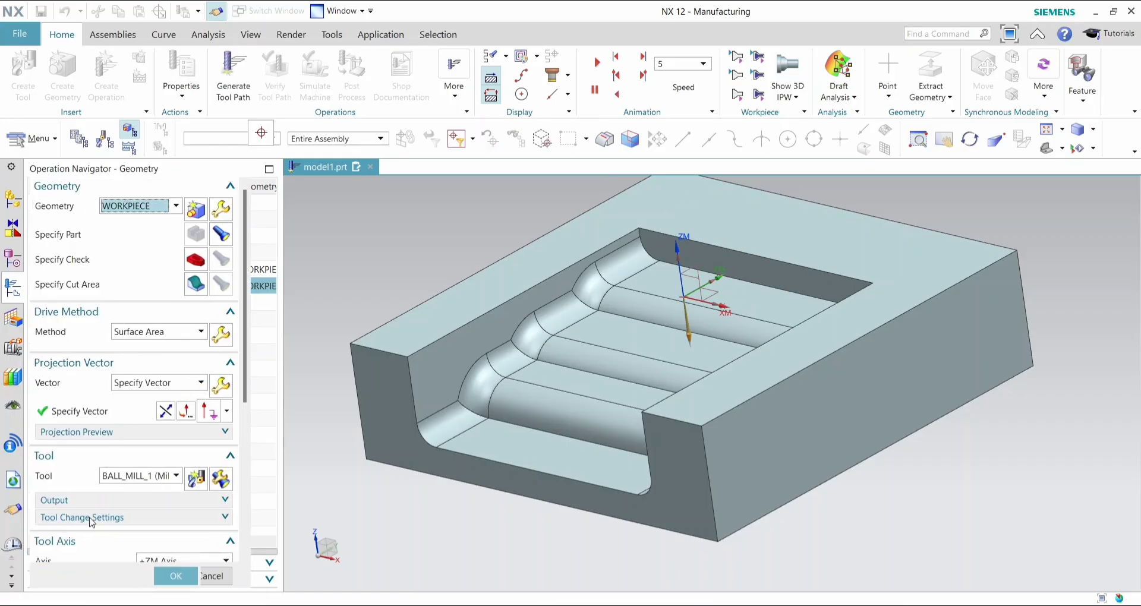
- Generate the copied operation's tool path and open its verification
scroll(90, 522, down, 5)
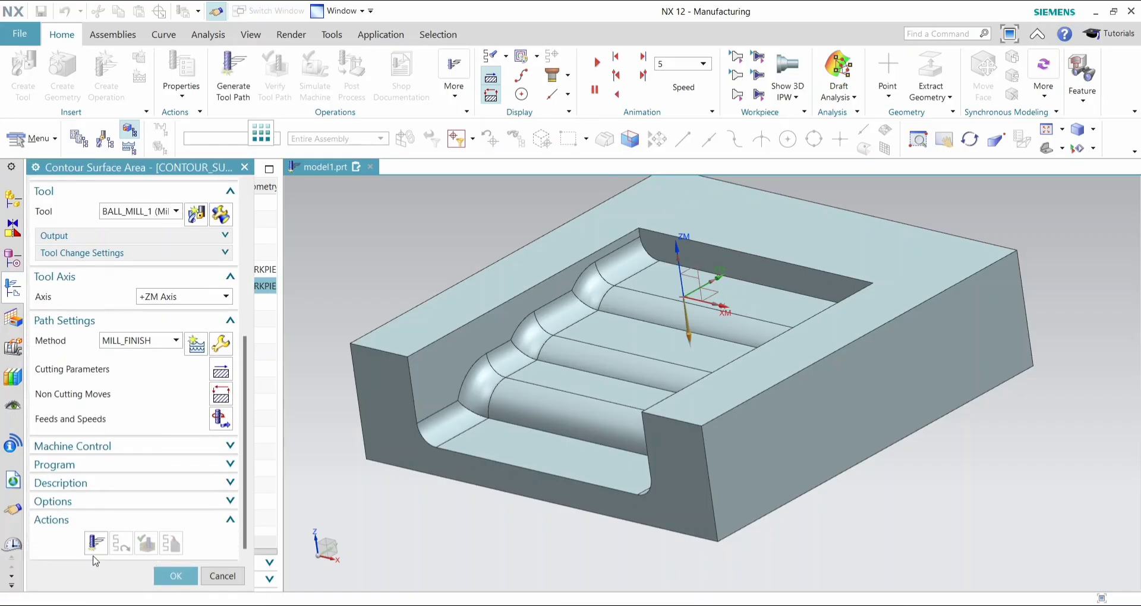
click(95, 542)
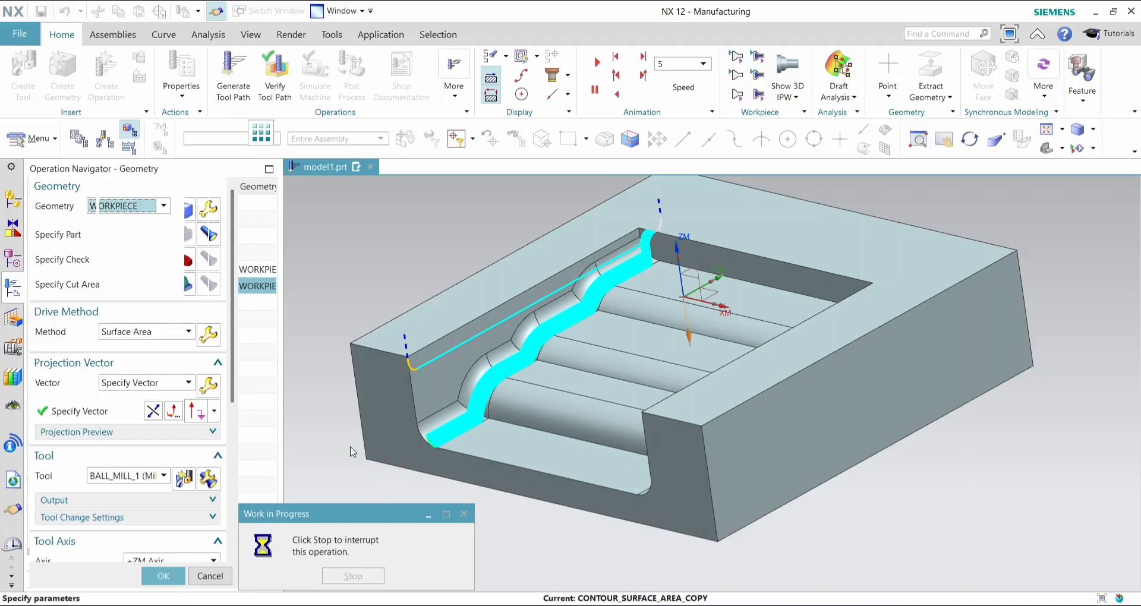
scroll(178, 526, down, 7)
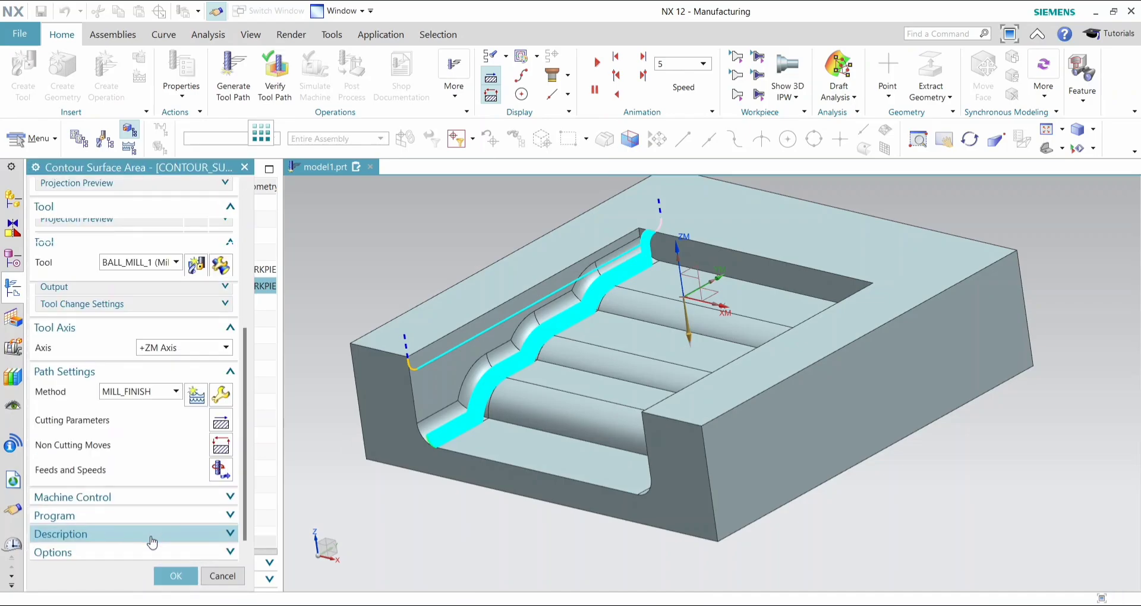
scroll(152, 542, down, 3)
click(146, 540)
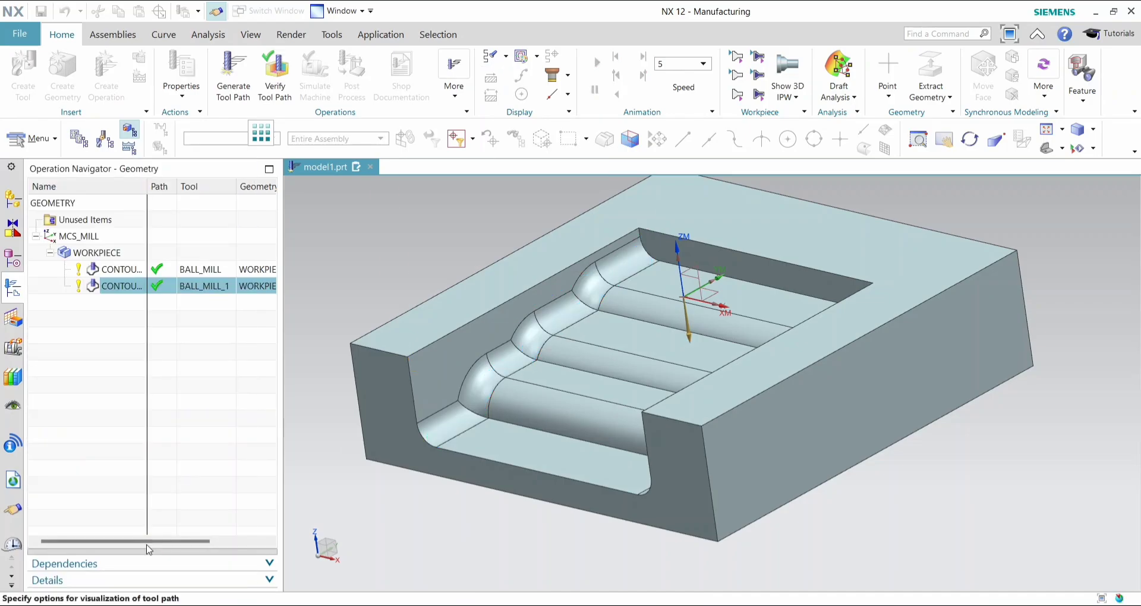
- Run the 3D dynamic material removal simulation at animation speed 4, raising the speed to 10 during playback
scroll(137, 374, down, 3)
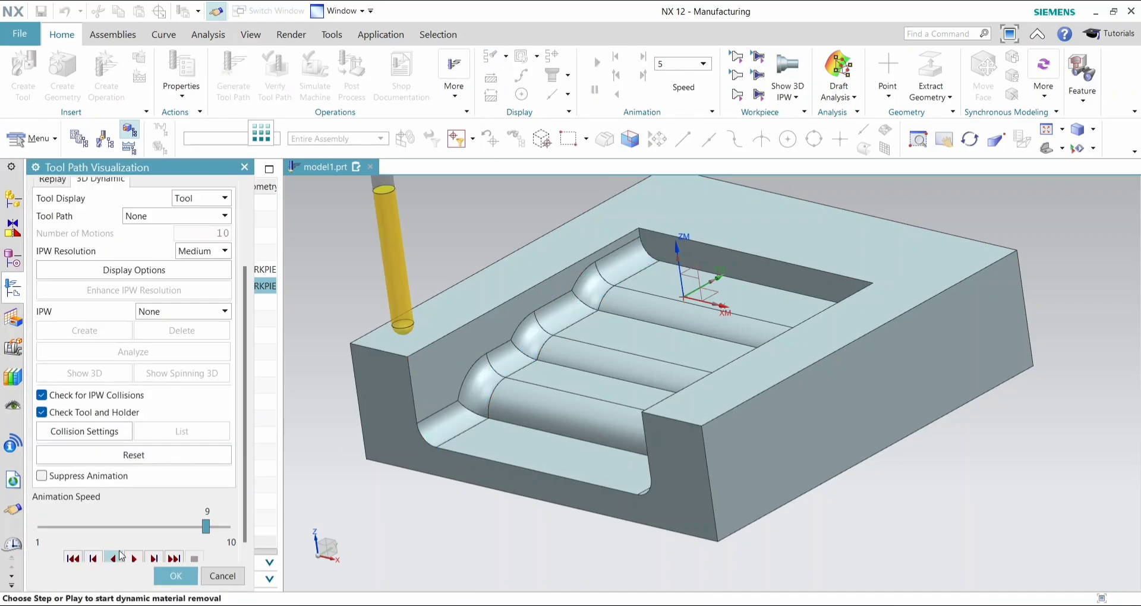
click(126, 528)
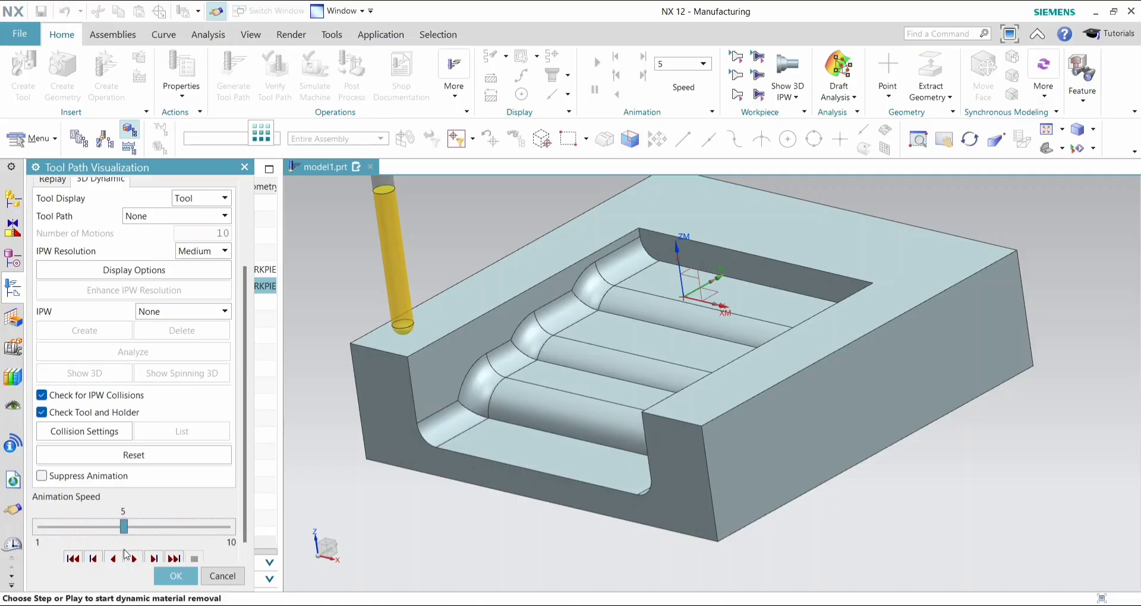
click(107, 529)
click(134, 559)
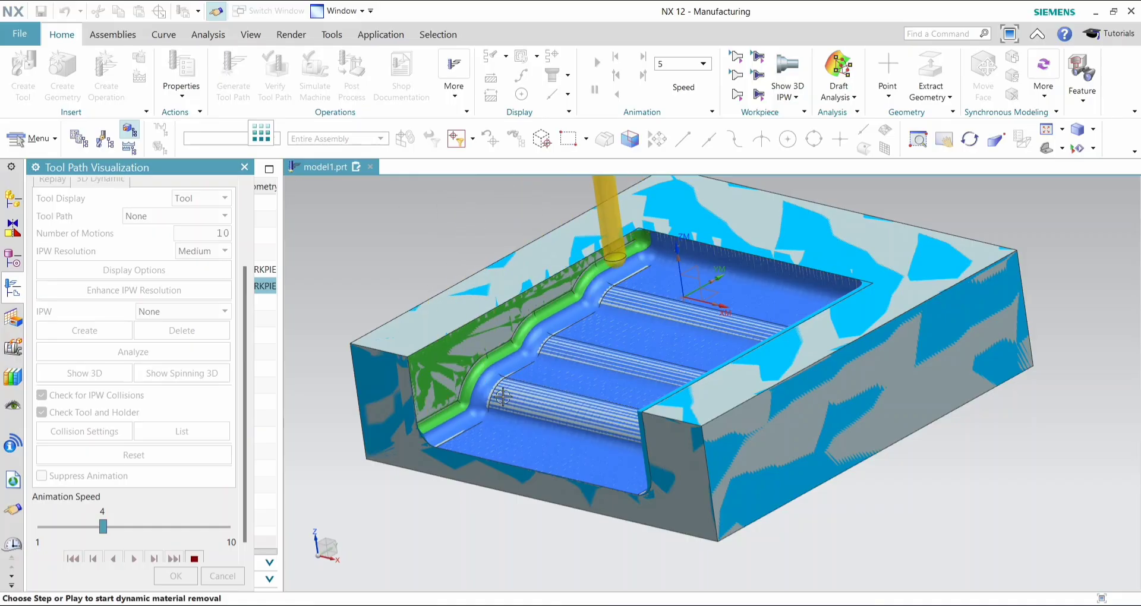
drag(186, 526, 206, 527)
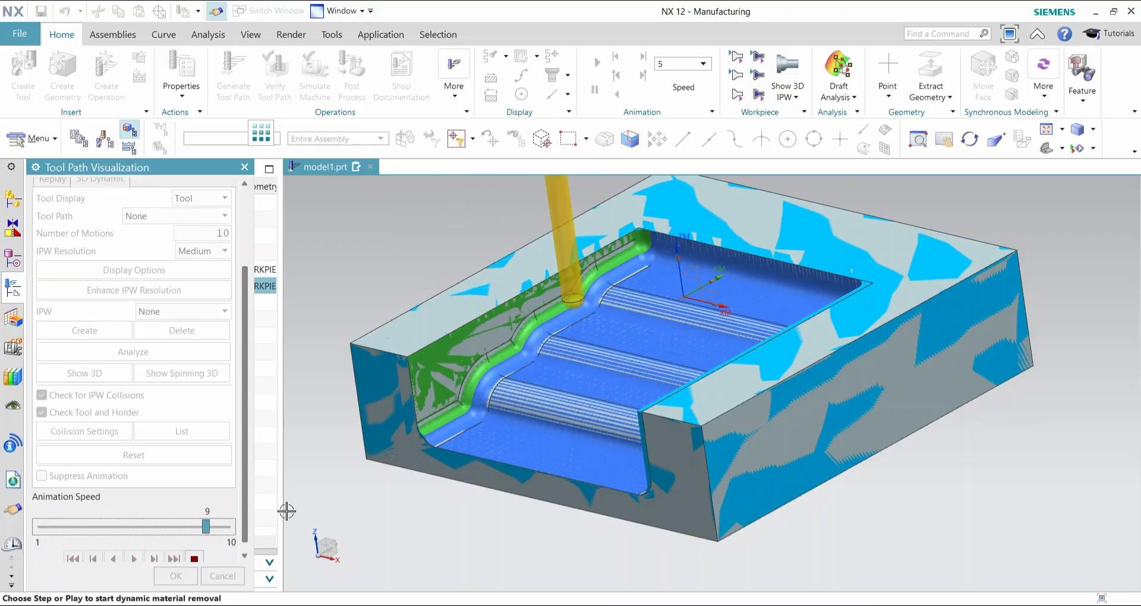
click(225, 529)
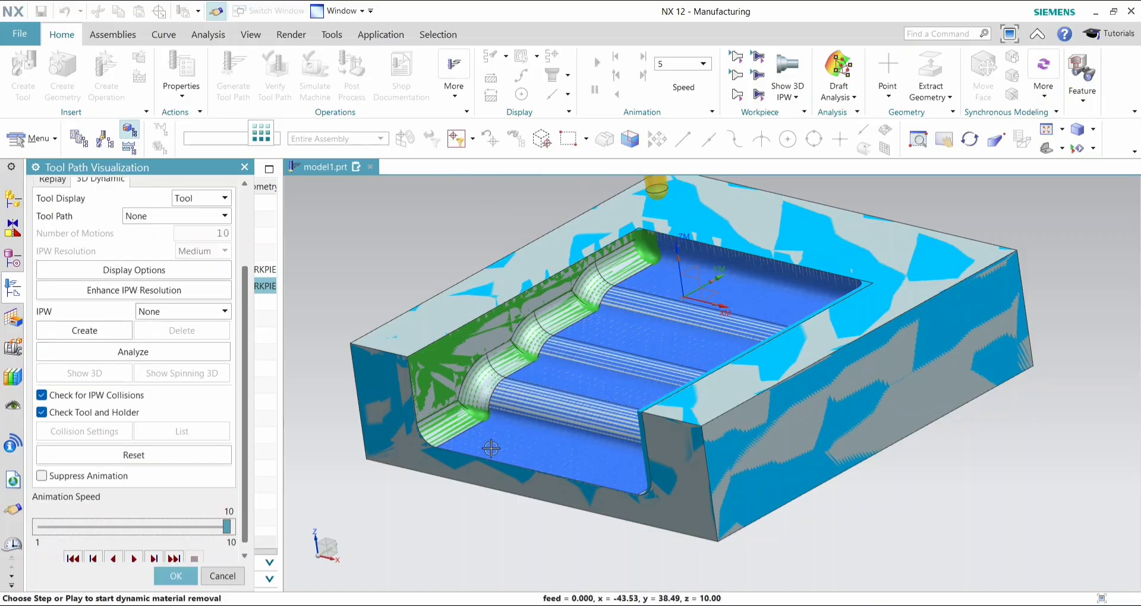
- Inspect the simulated cut along the side wall blends from above and close the tool path visualization
scroll(140, 572, up, 1)
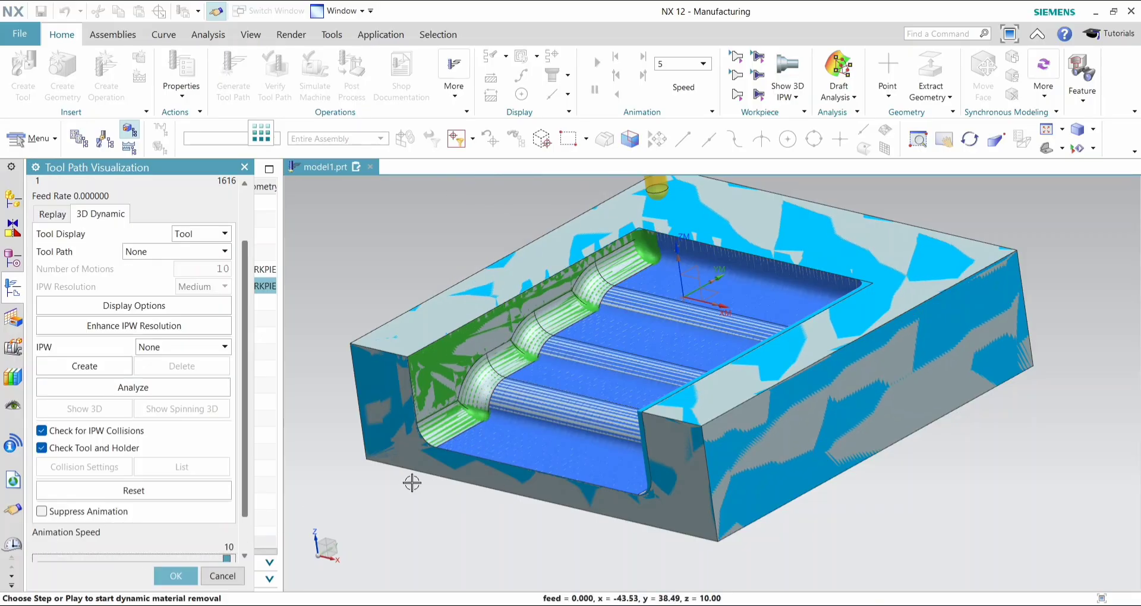
mouse_move(443, 502)
middle_down()
mouse_move(463, 501)
mouse_move(443, 499)
middle_up()
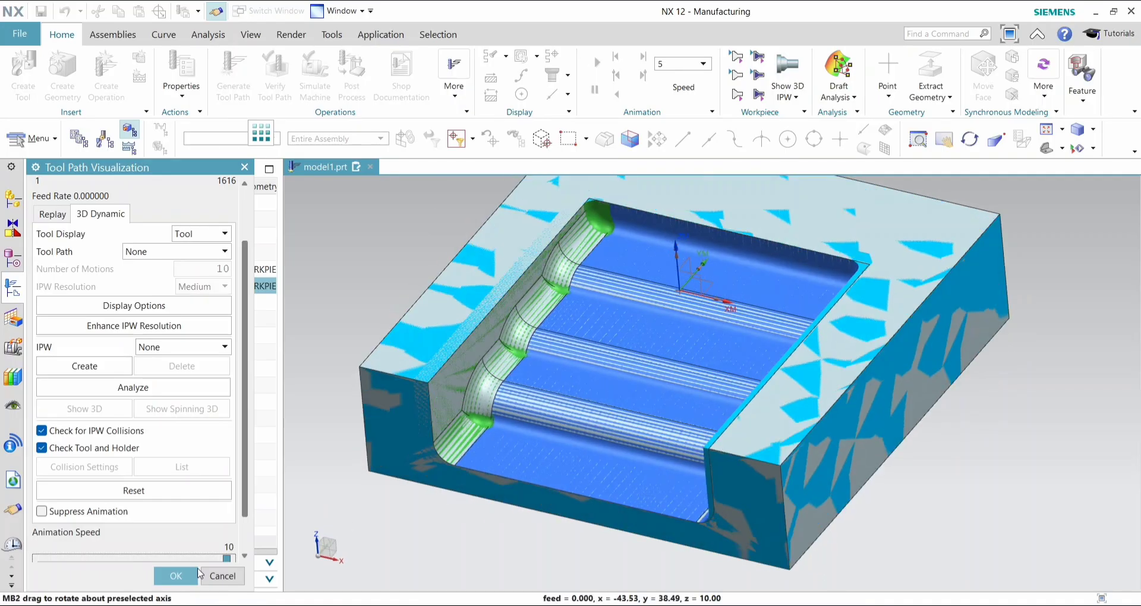
click(172, 577)
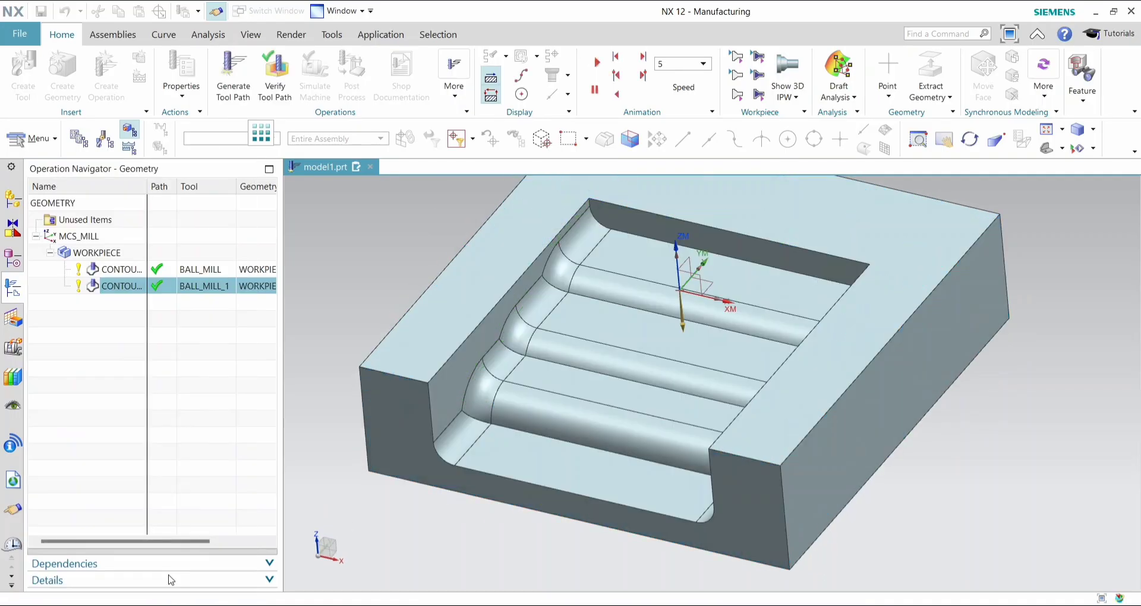